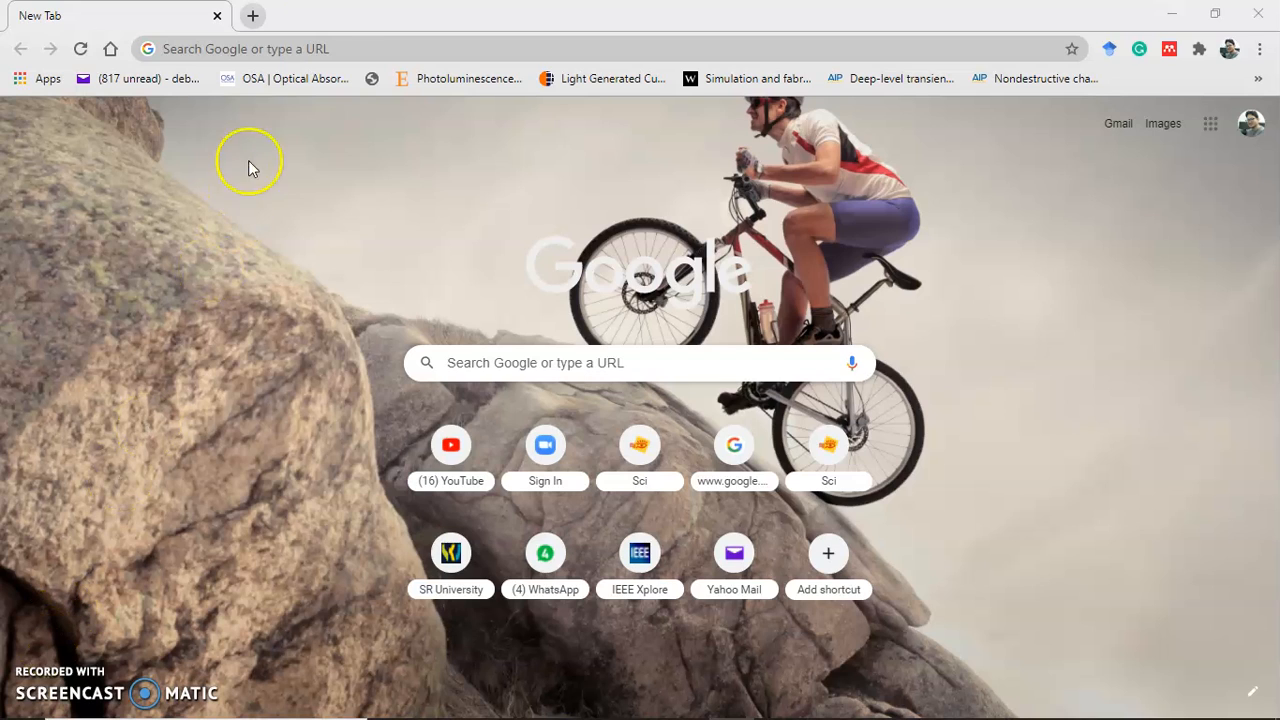
left_click(336, 47)
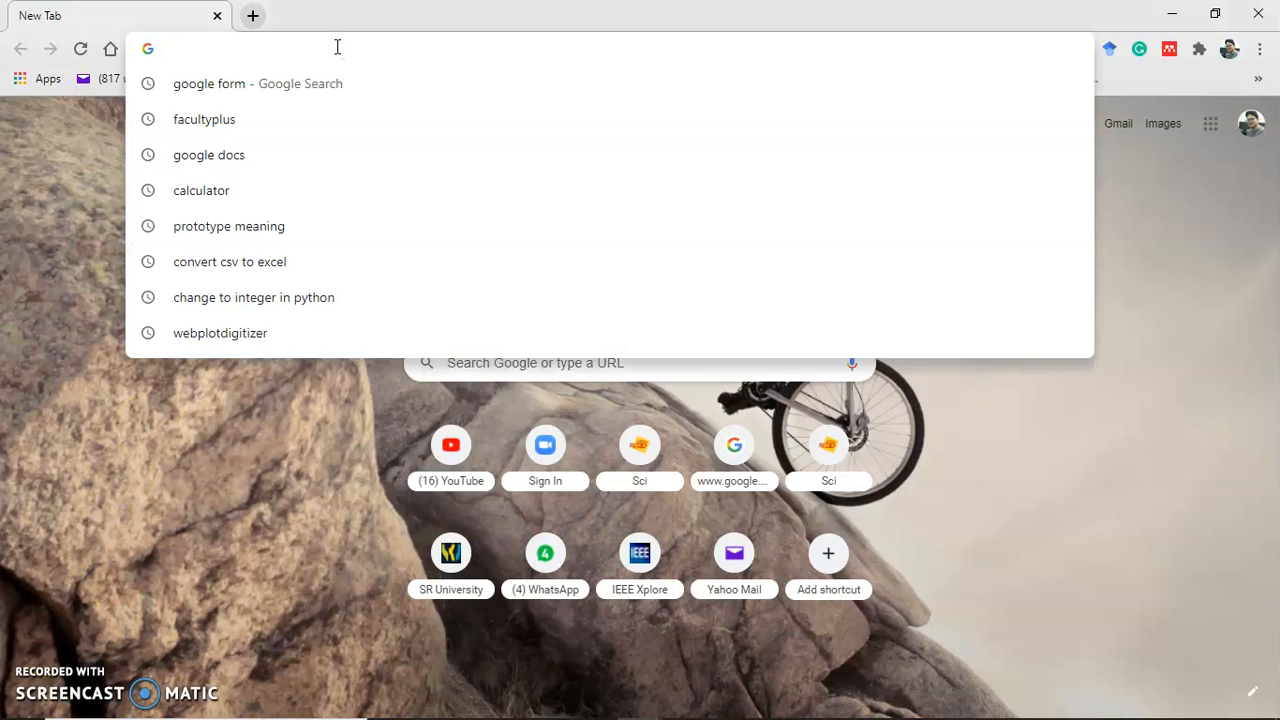
type("google.co.in")
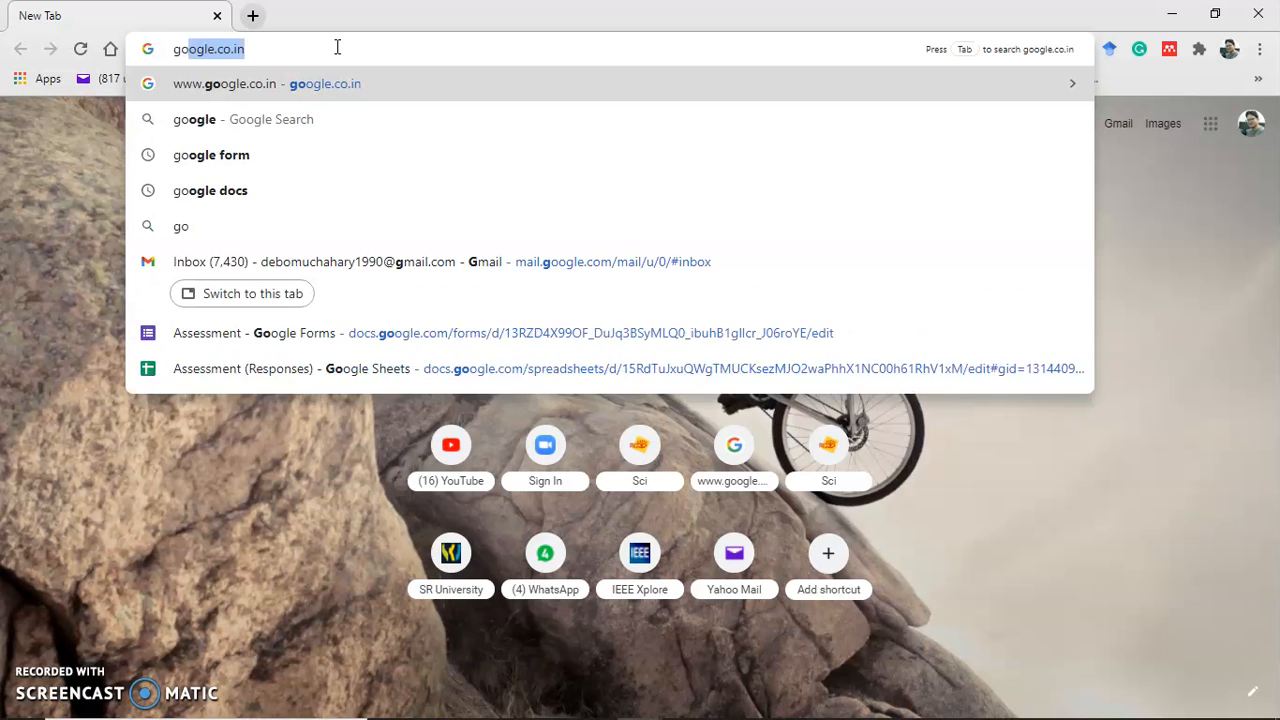
left_click(110, 320)
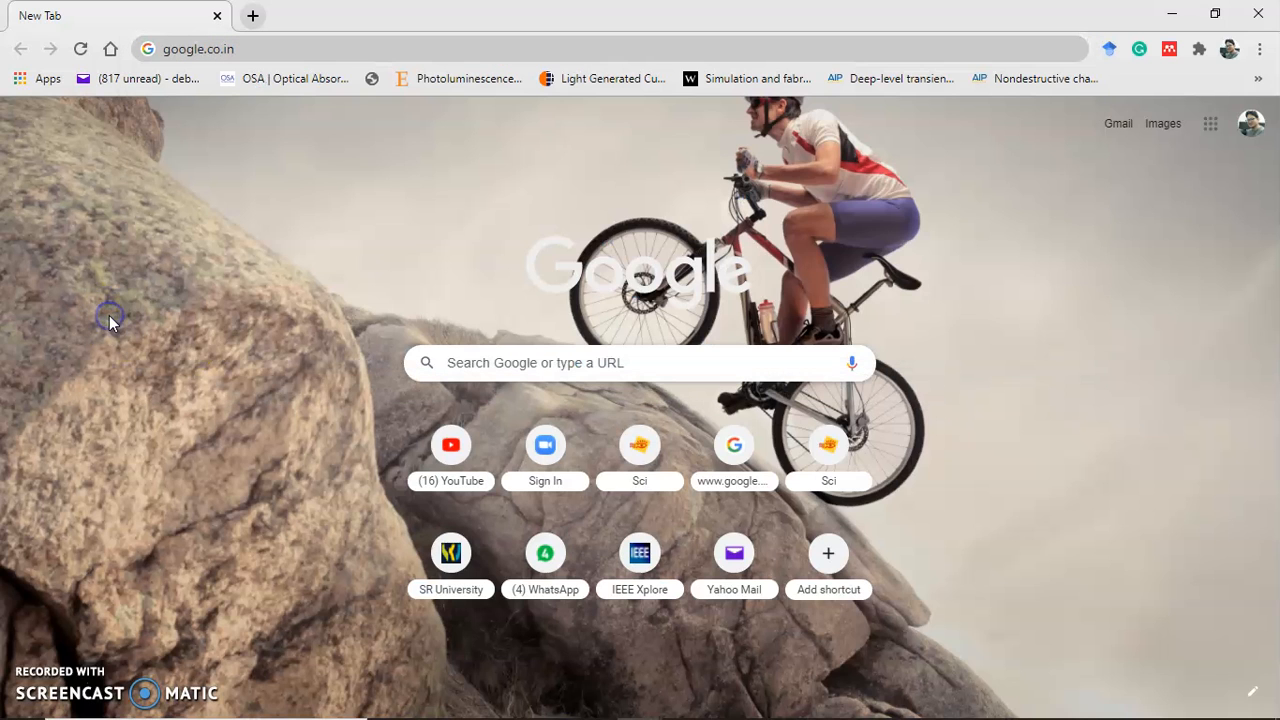
Check which Google account is signed in to the browser profile
left_click(1228, 50)
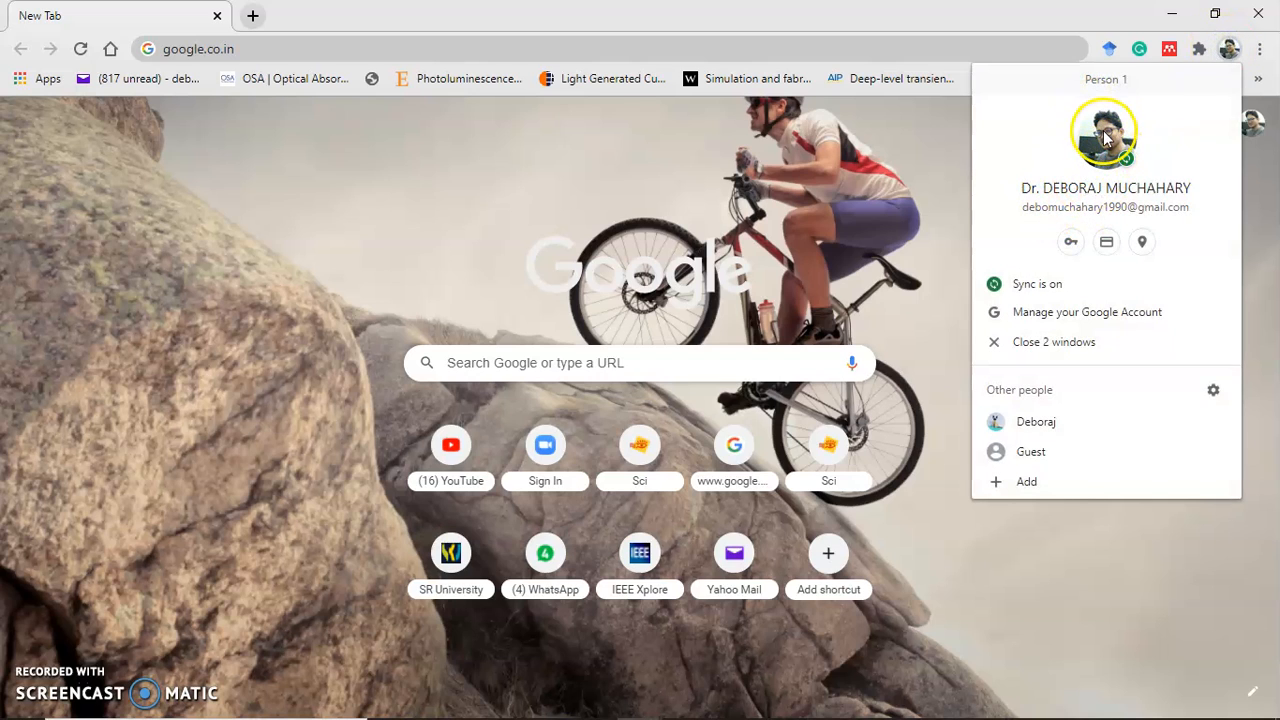
left_click(1147, 218)
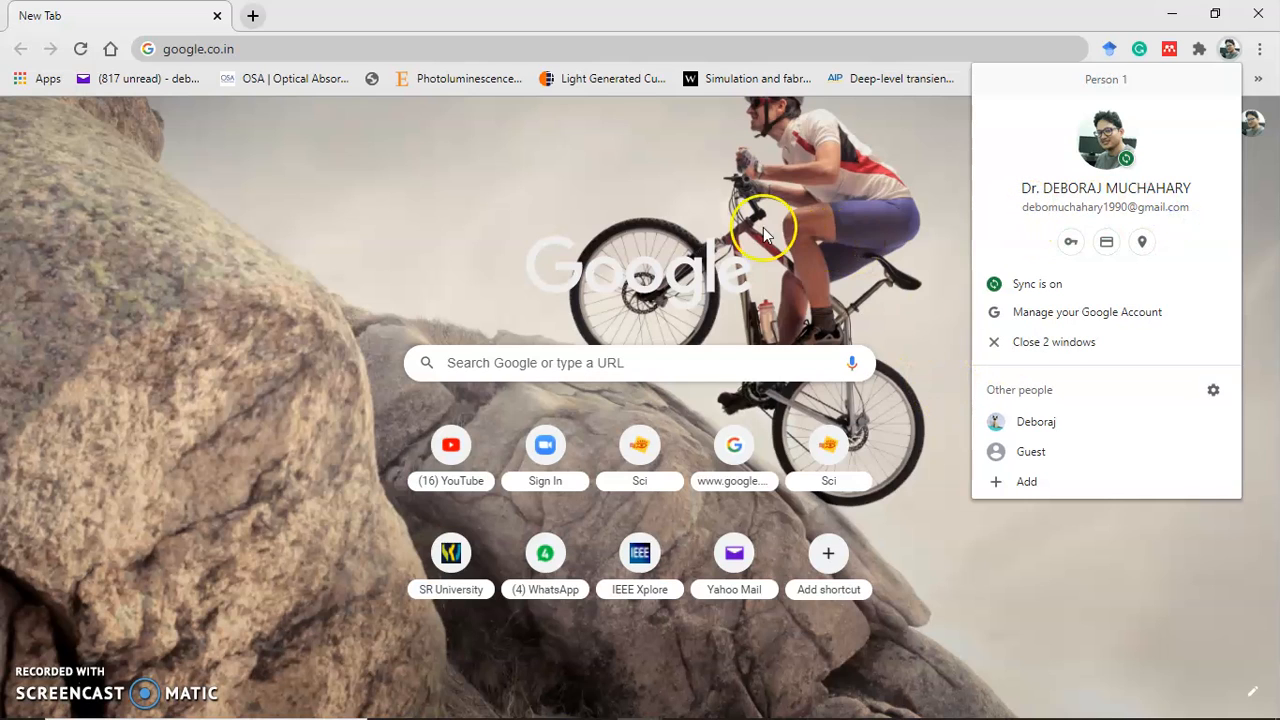
left_click(488, 206)
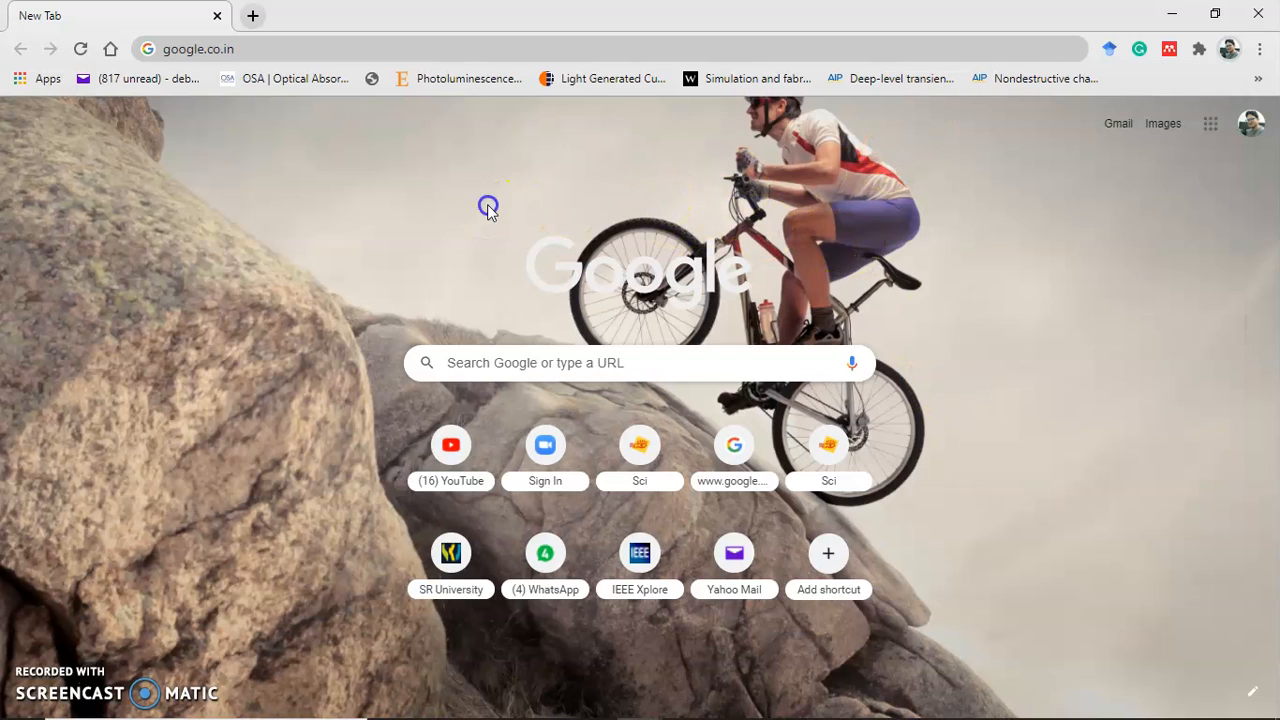
Search the web for "google form"
left_click(314, 51)
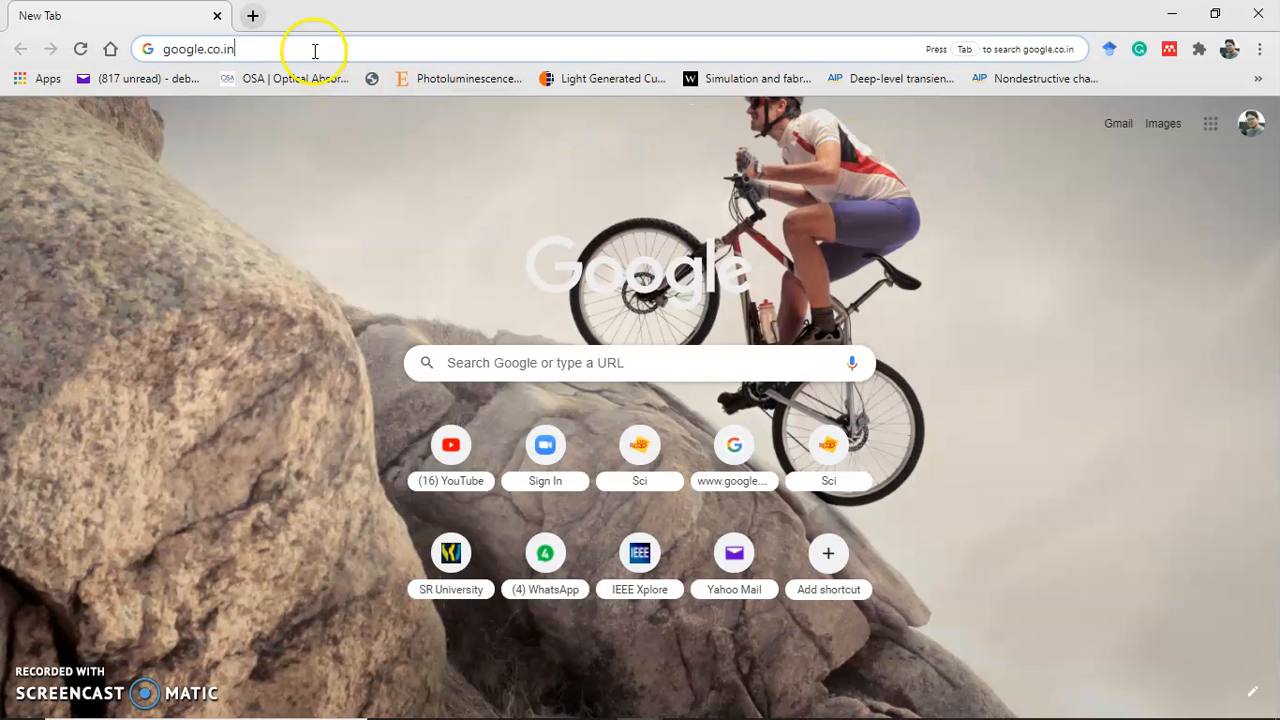
type("g")
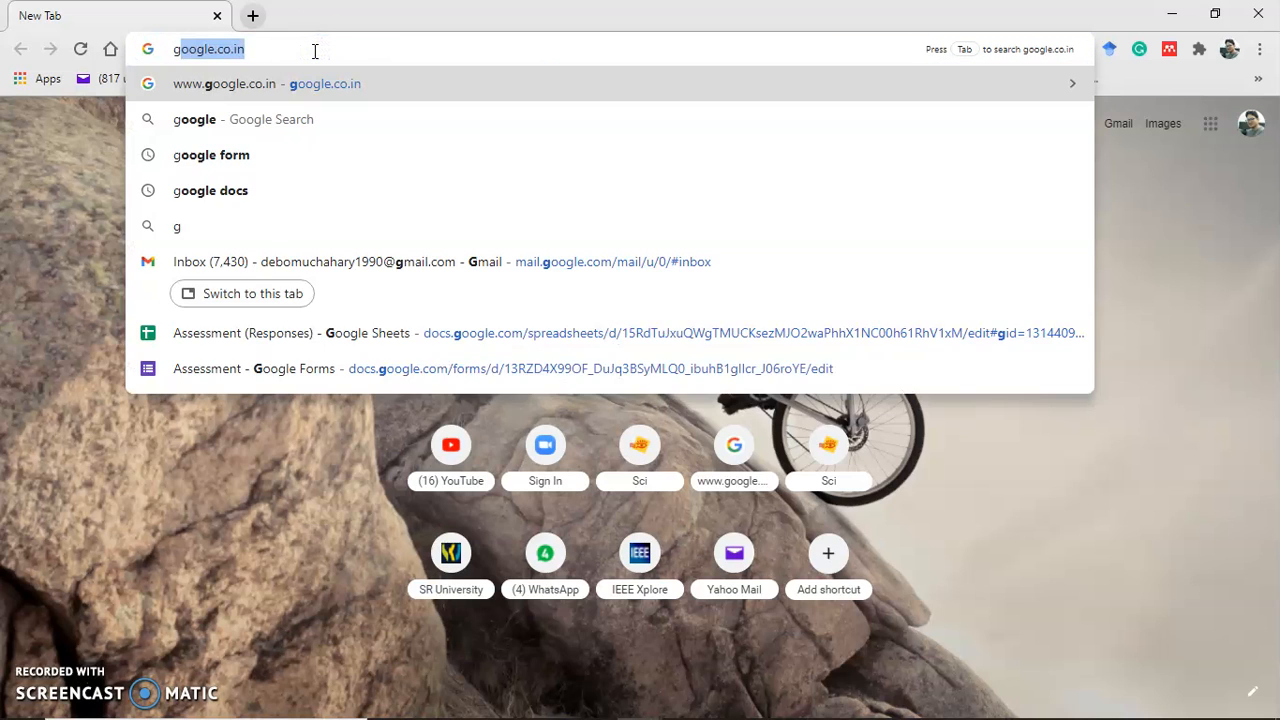
type("oogle ")
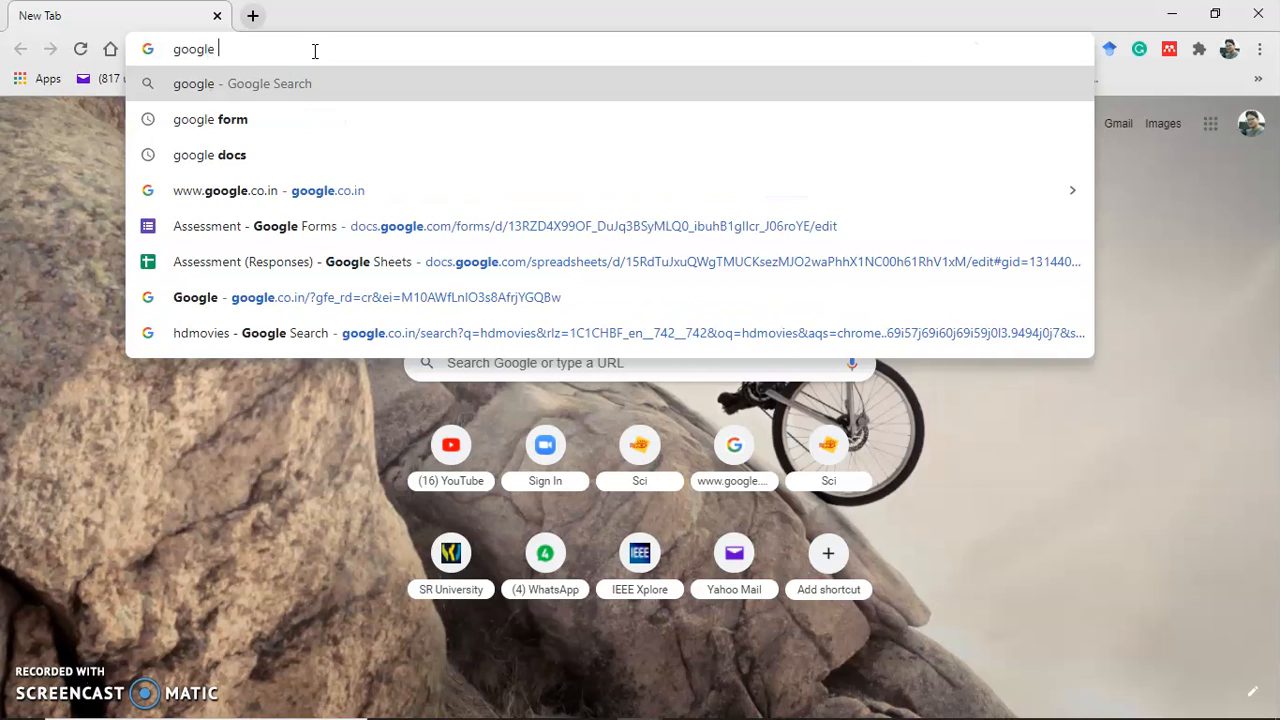
type("fr")
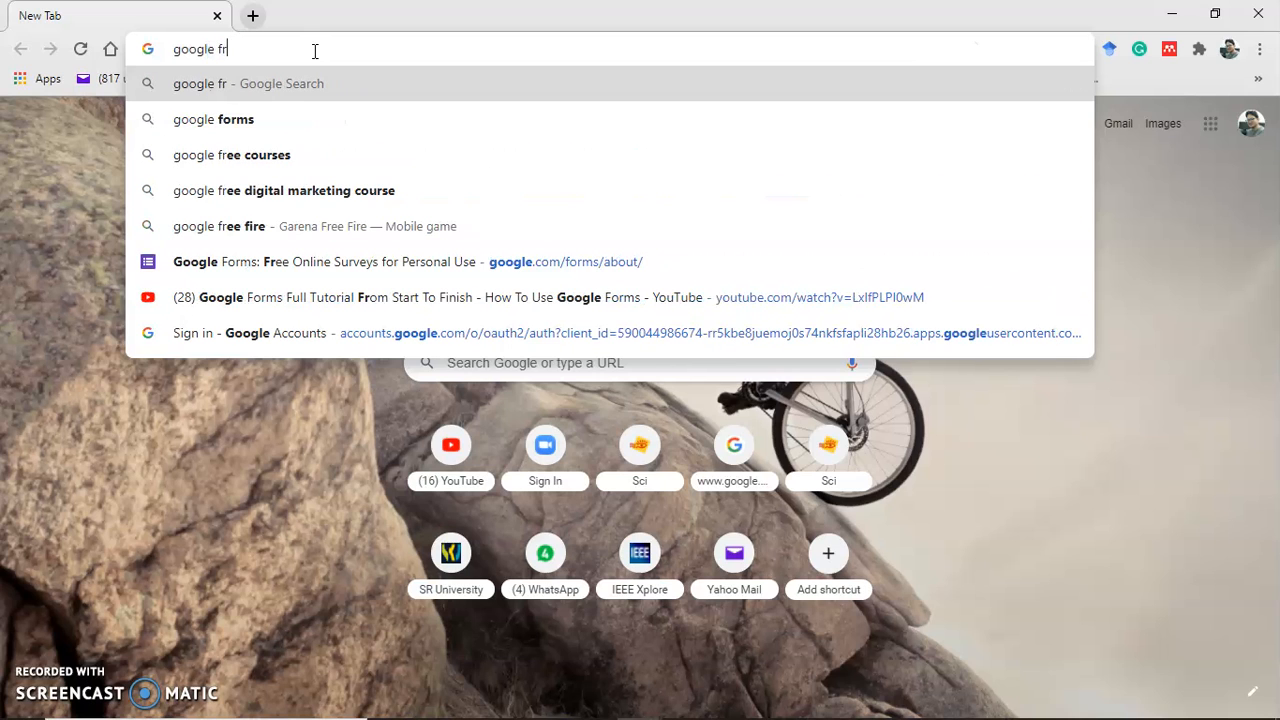
key("BackSpace")
type("orm")
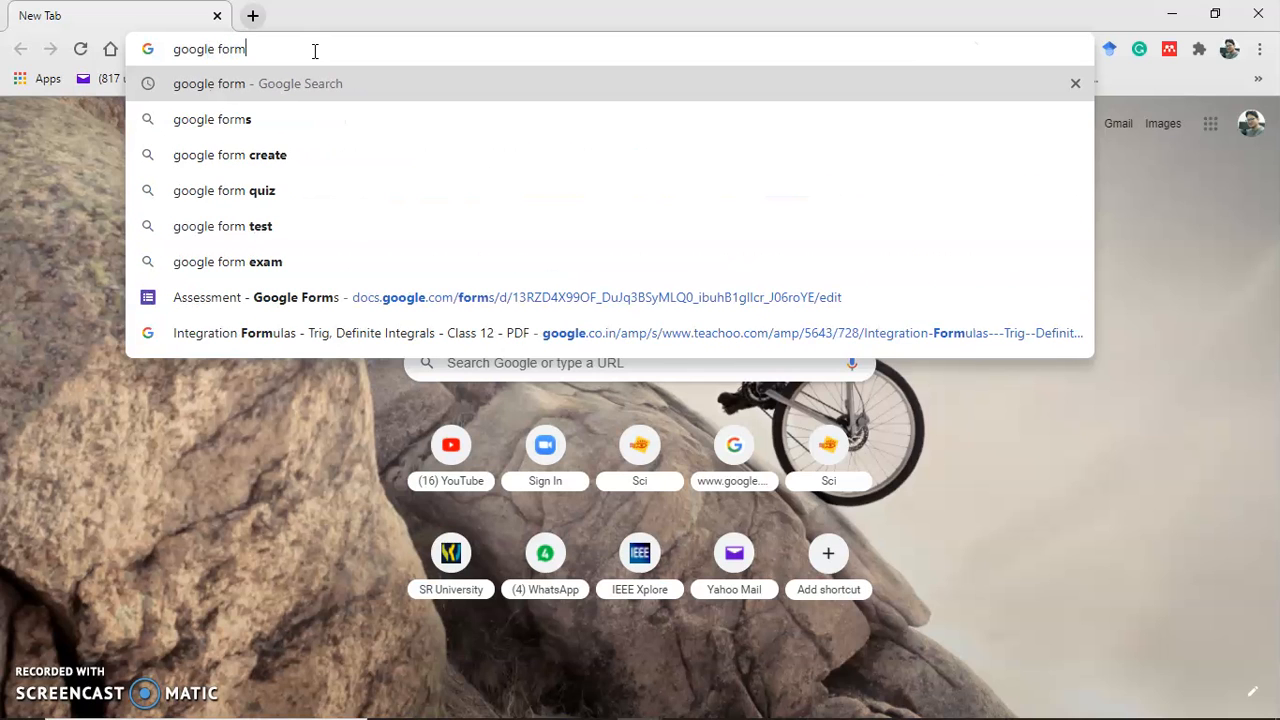
key("Return")
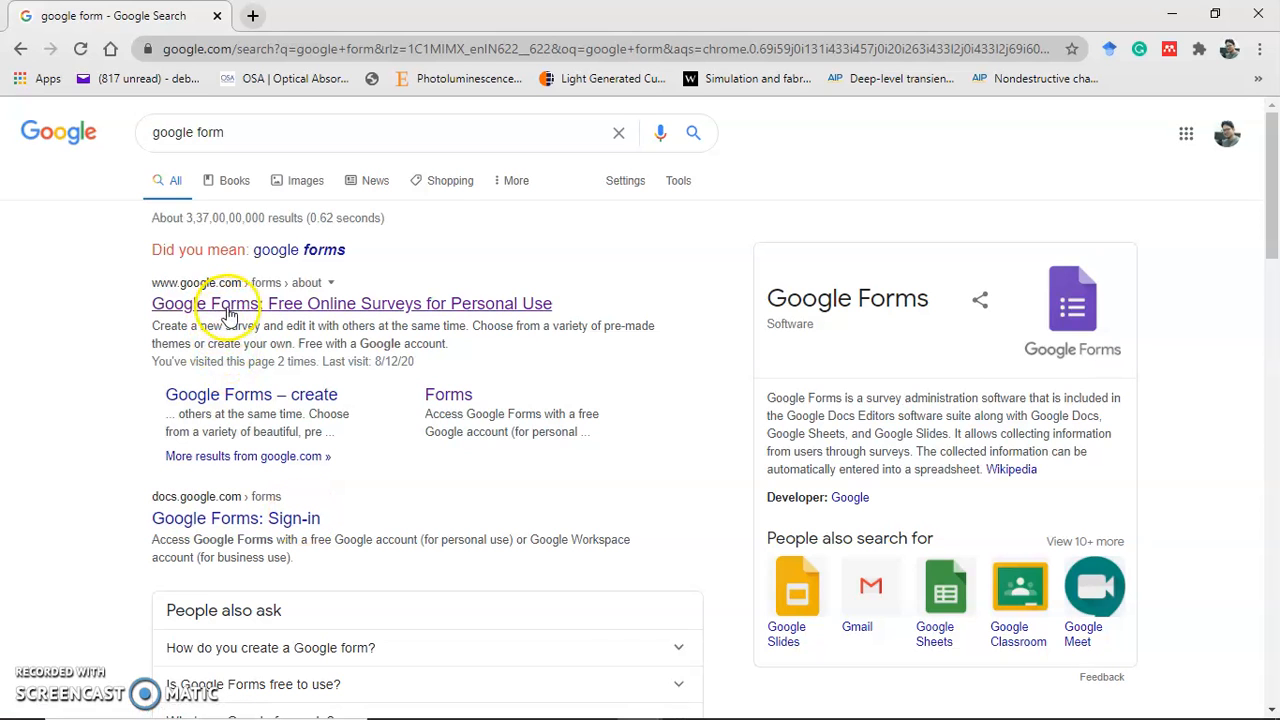
Open the Google Forms page from the search results and go to the personal version of Google Forms
left_click(292, 306)
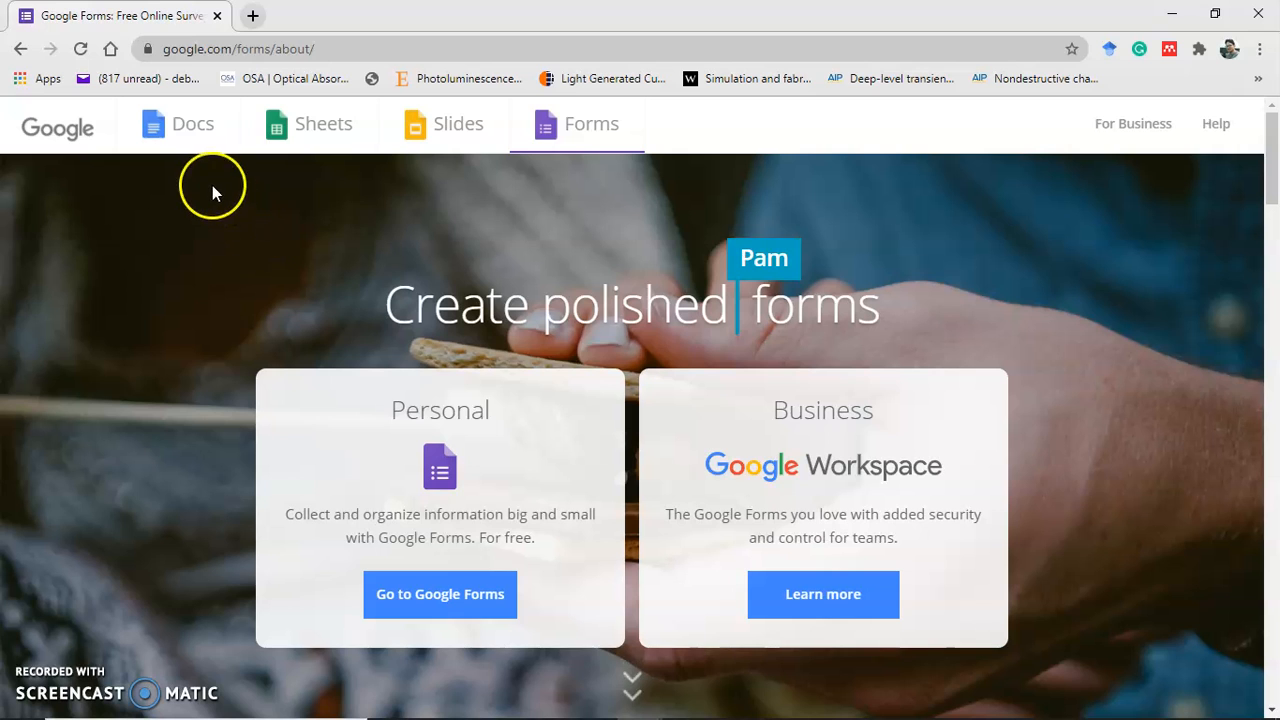
left_click(585, 128)
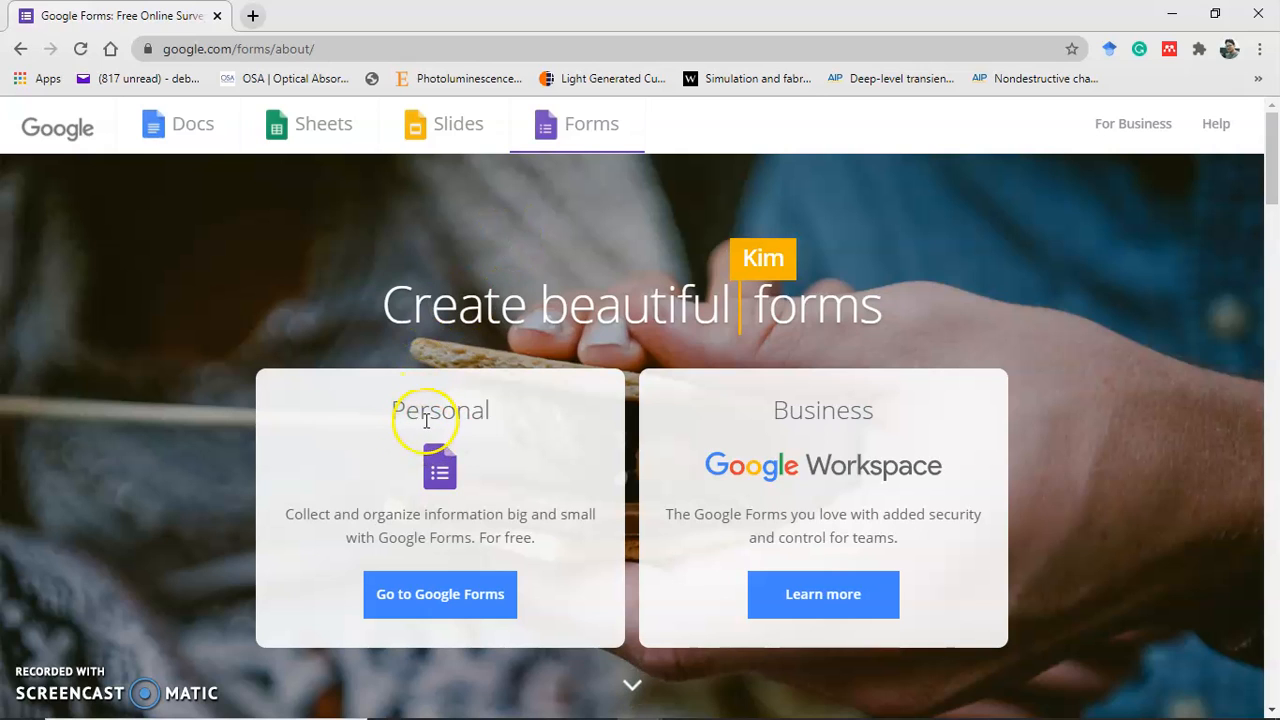
left_click_drag(399, 417, 480, 414)
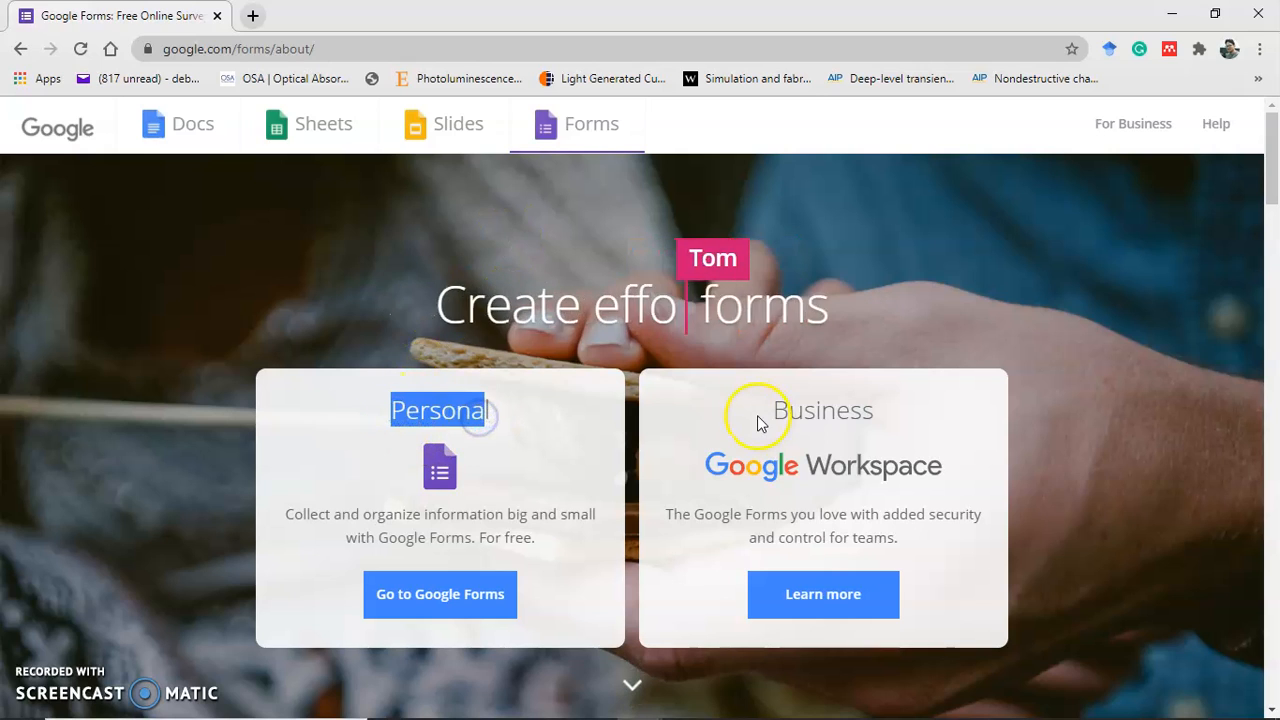
left_click_drag(757, 412, 855, 417)
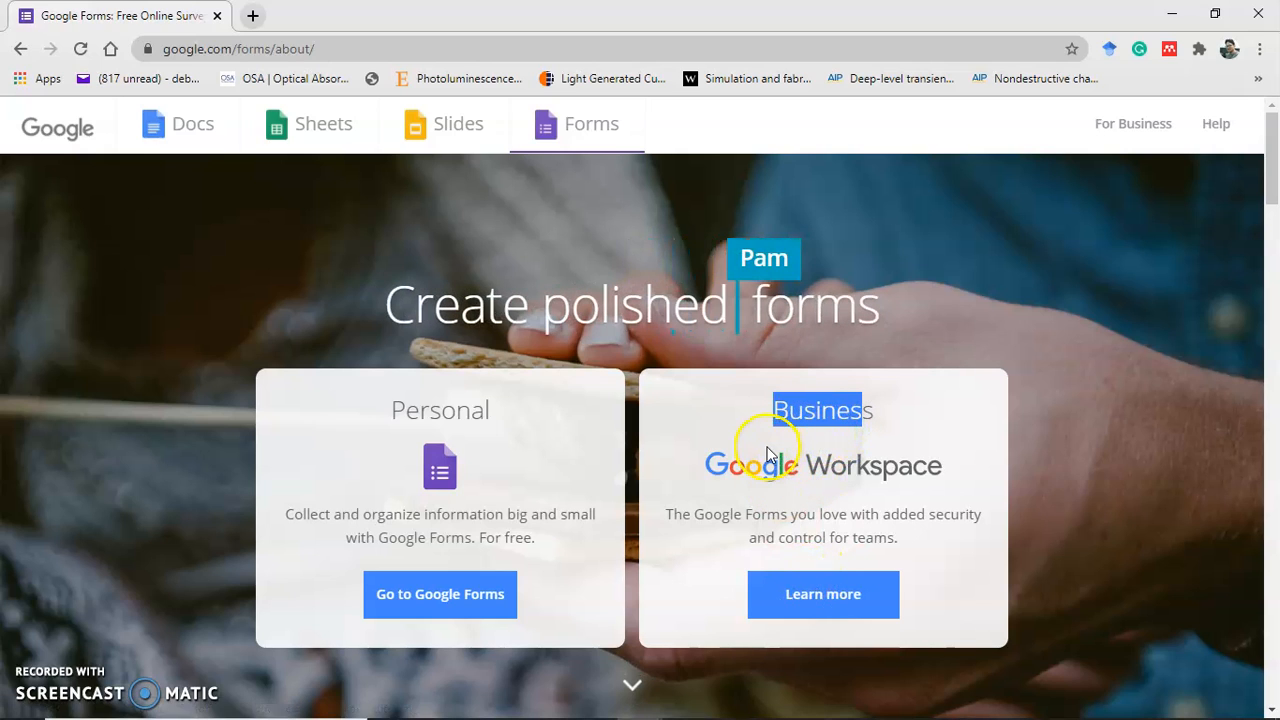
left_click(399, 420)
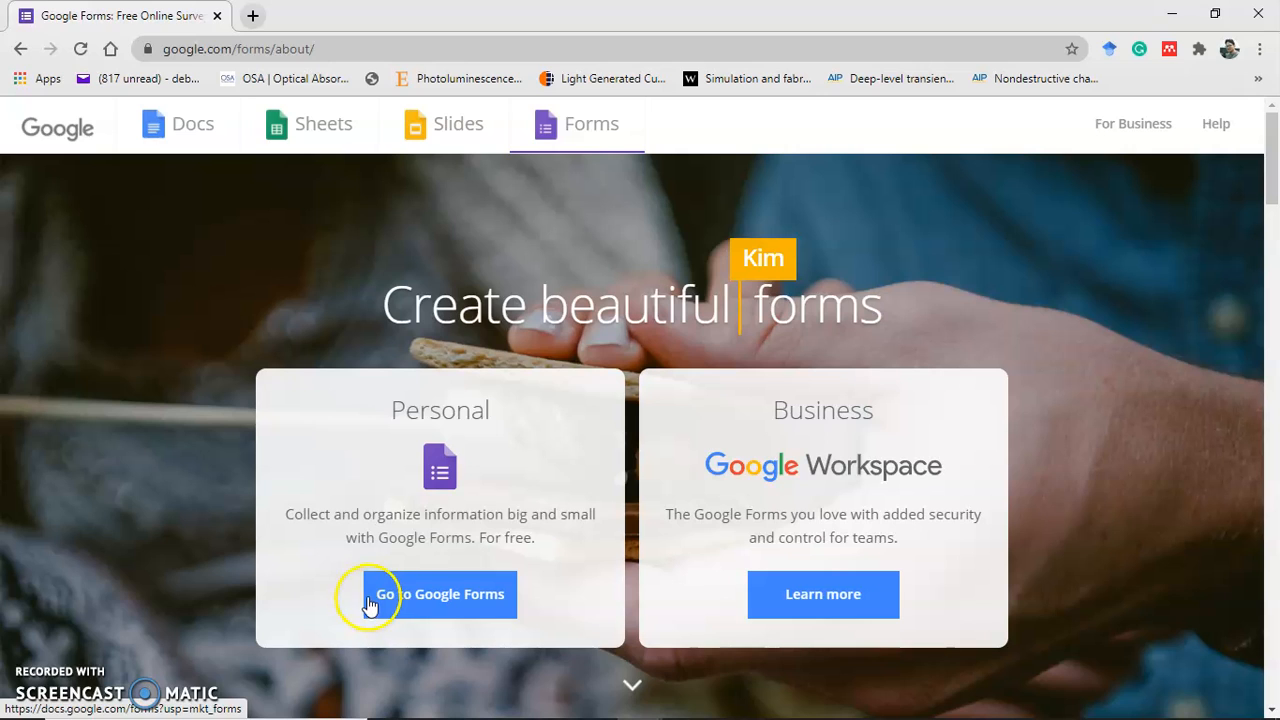
left_click(443, 594)
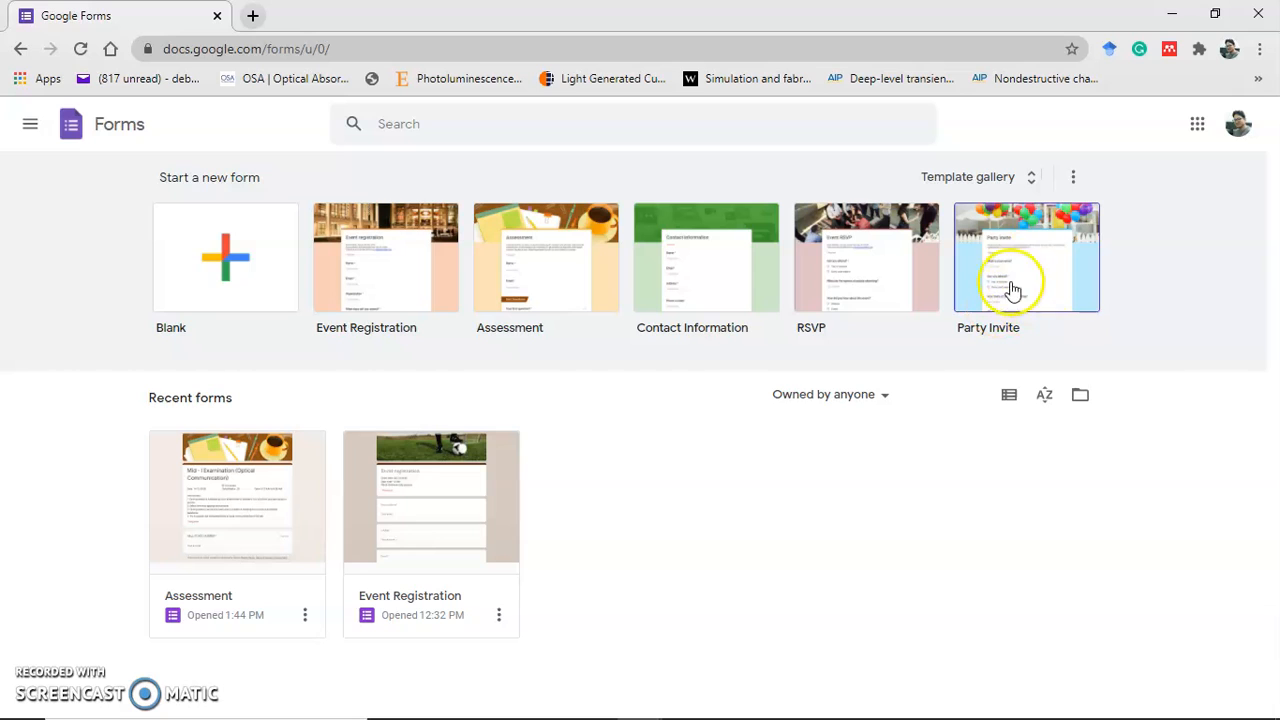
Browse the full template gallery and create a new form from the Event Registration template
left_click(1032, 177)
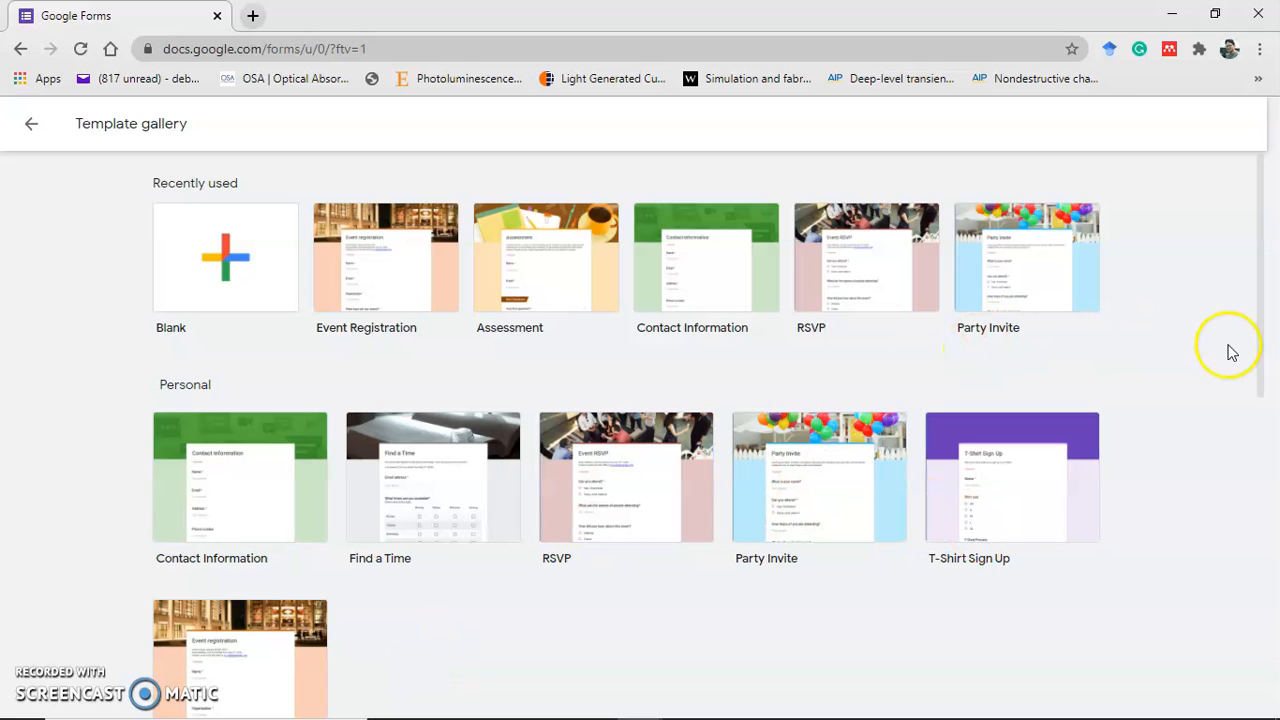
left_click_drag(1259, 303, 1254, 530)
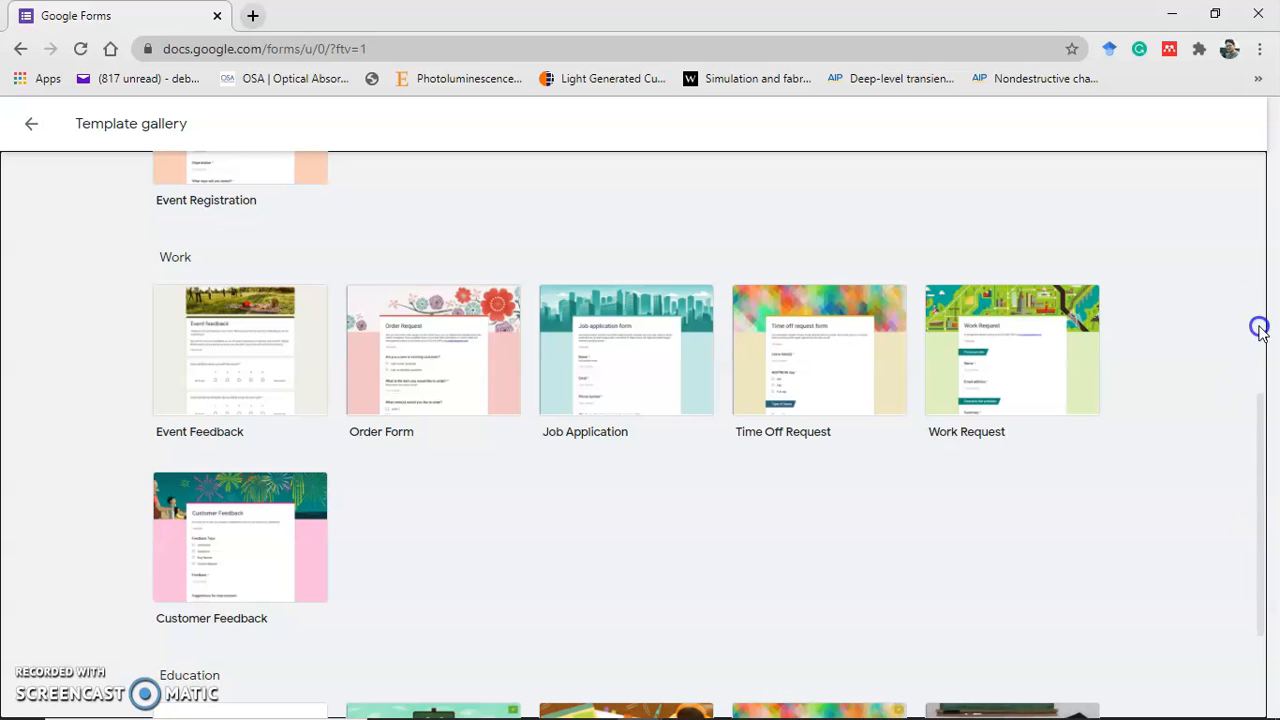
left_click_drag(1260, 406, 1263, 222)
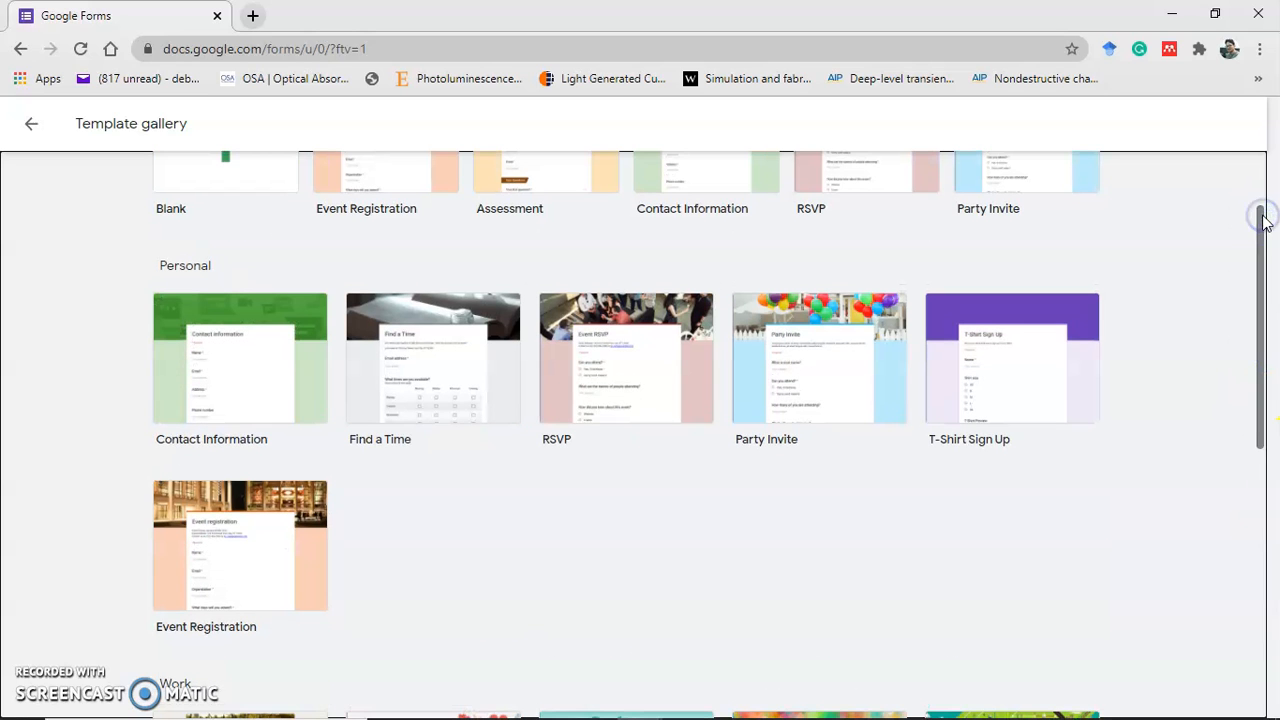
scroll(1257, 206, "up", 2)
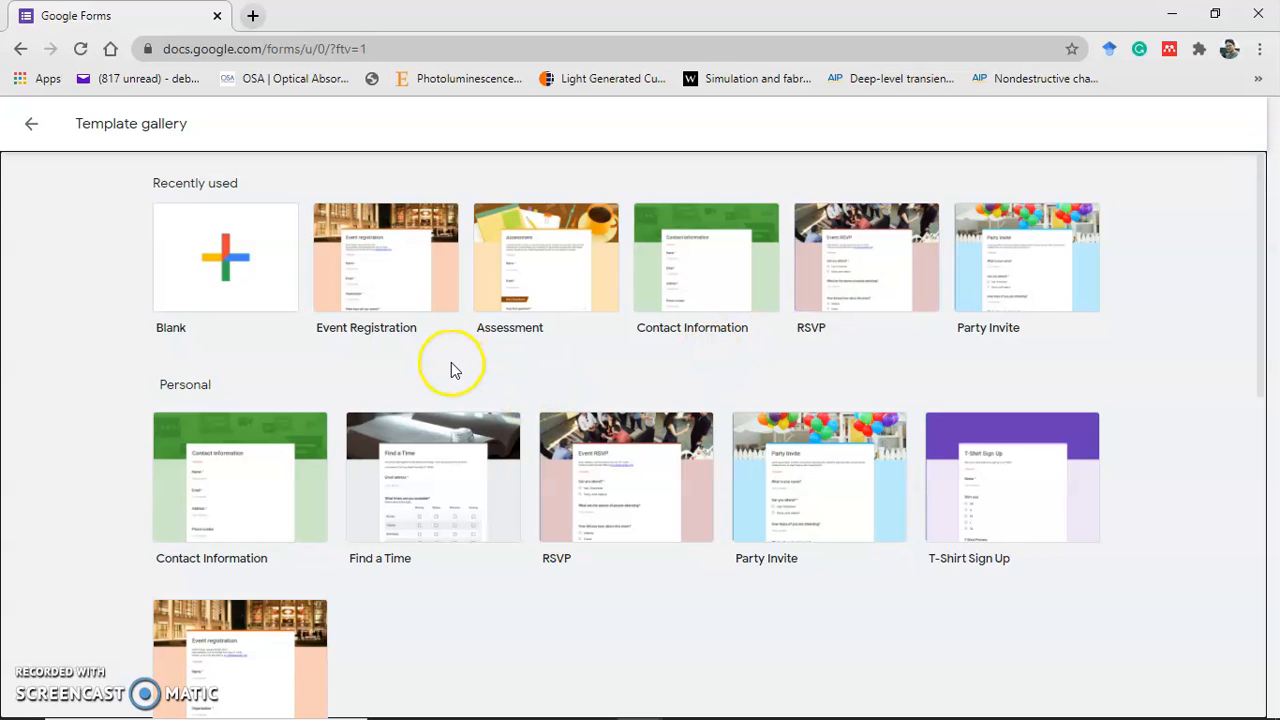
left_click(400, 272)
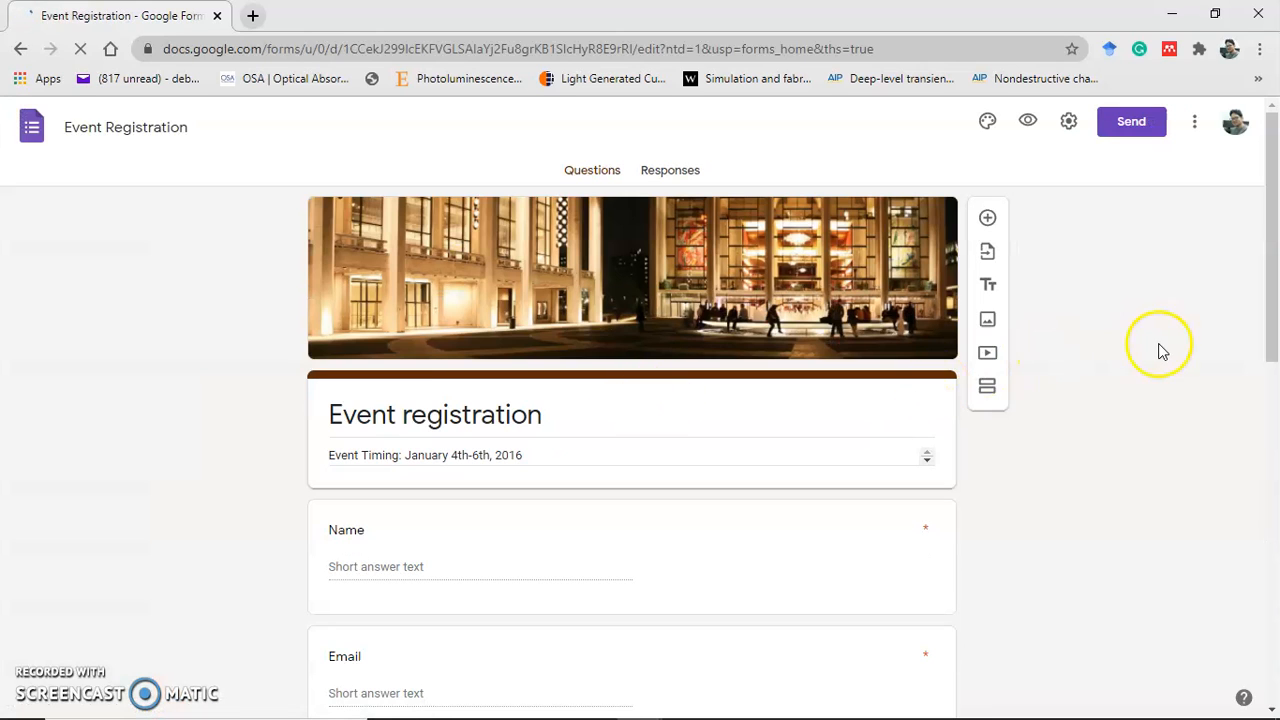
Replace the form's header image with the soccer player and ball picture from the Sports and games themes
left_click(1268, 230)
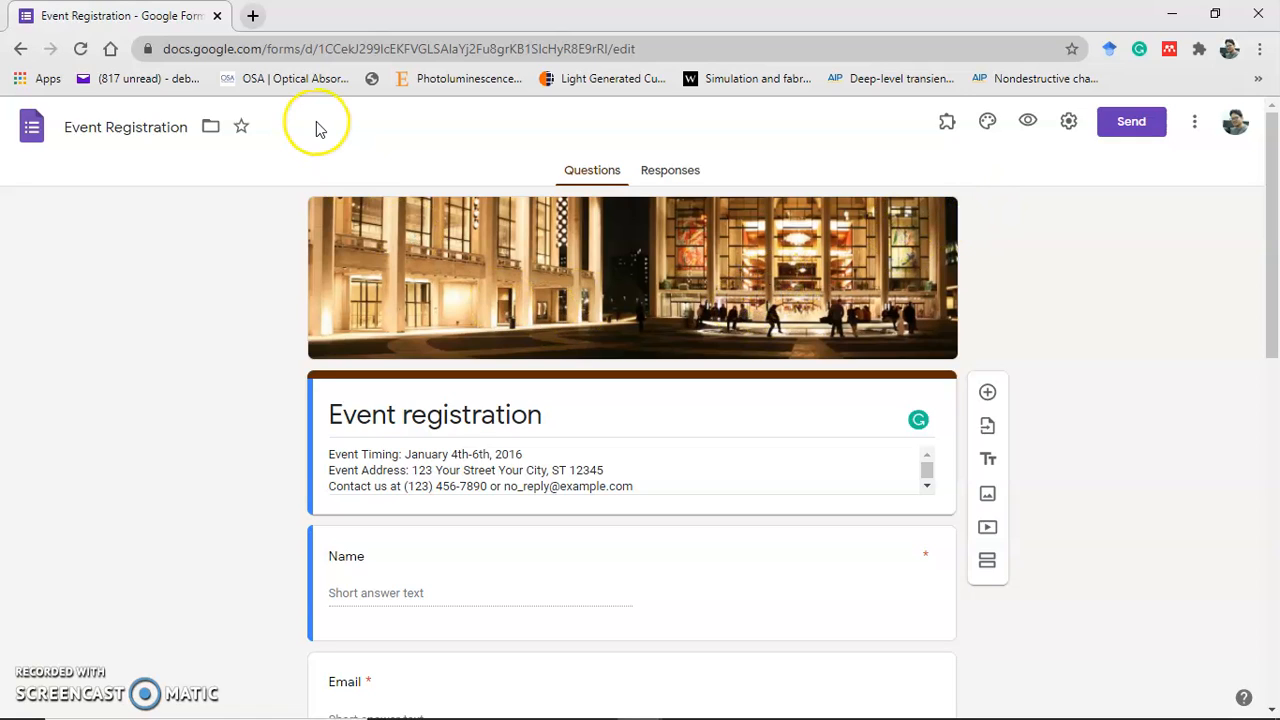
left_click(987, 124)
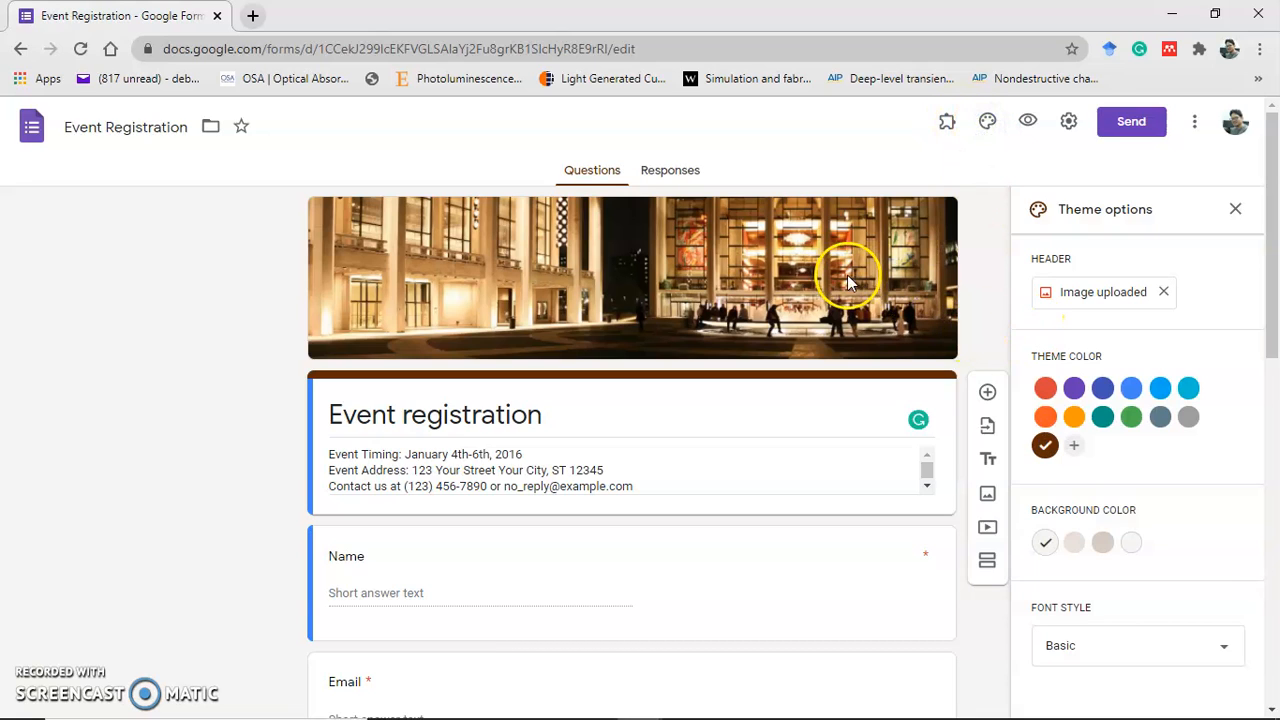
left_click(1088, 295)
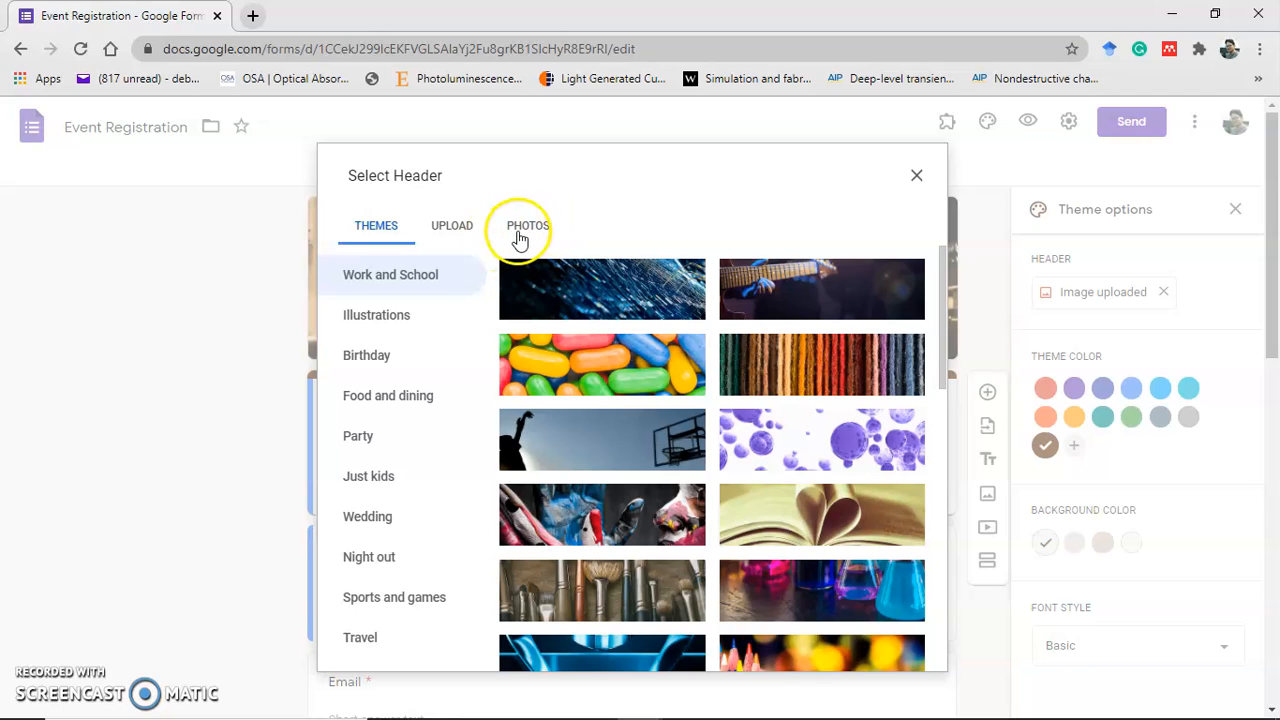
left_click(458, 230)
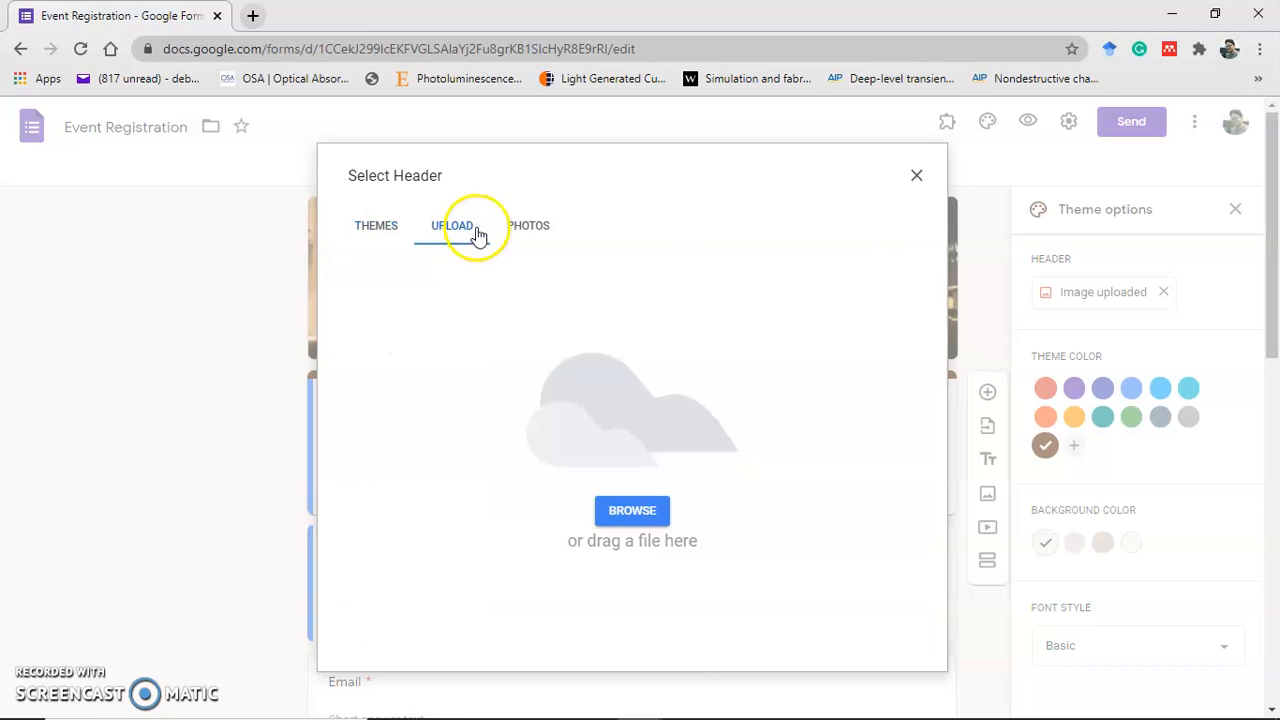
left_click(377, 230)
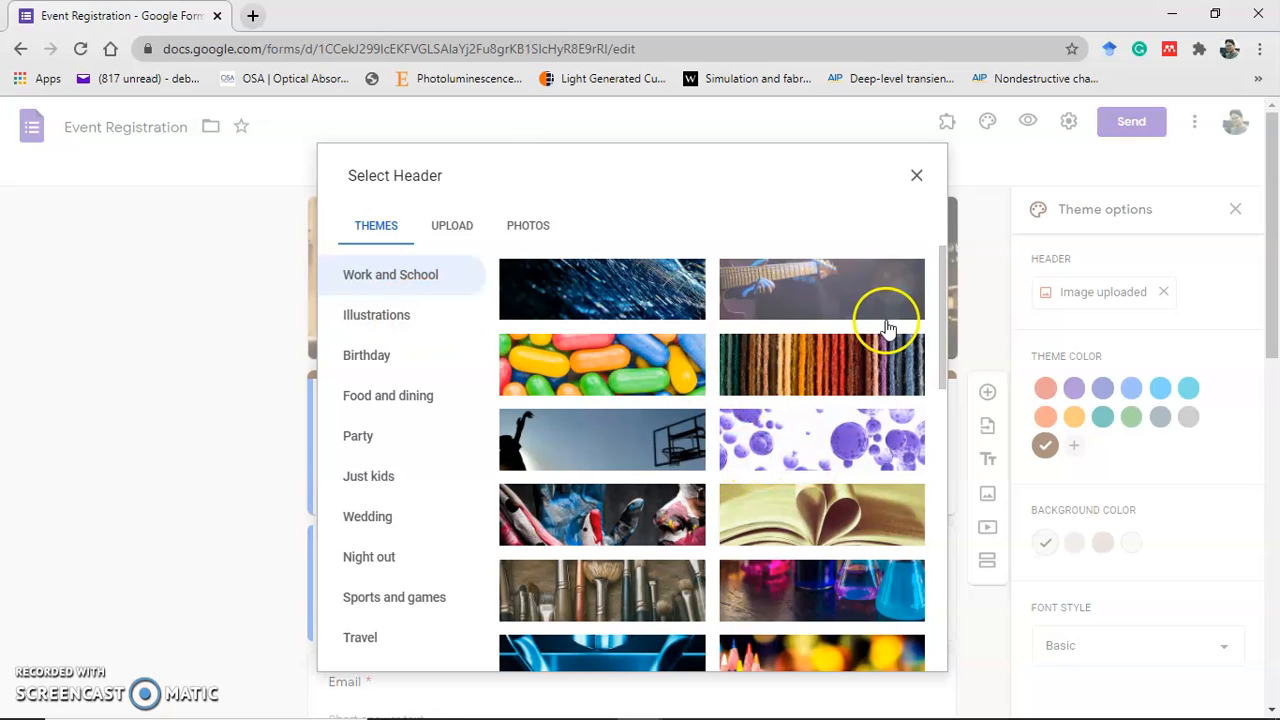
left_click(389, 600)
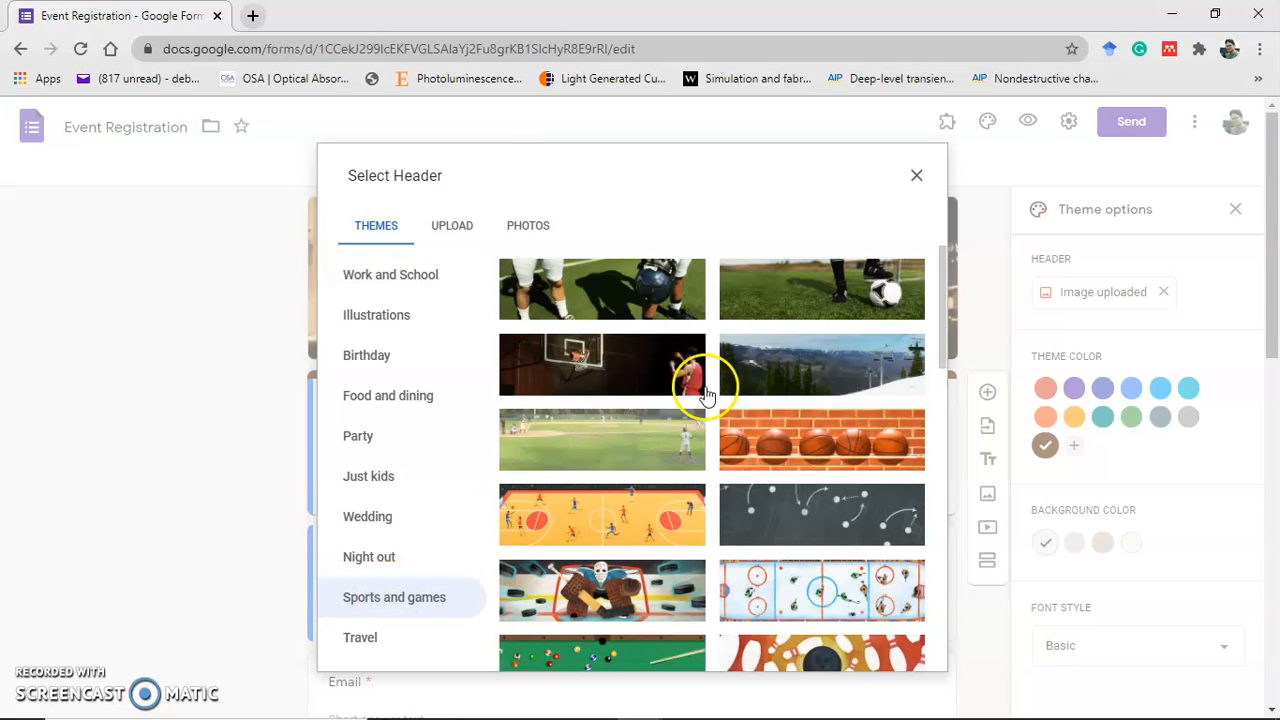
left_click(851, 299)
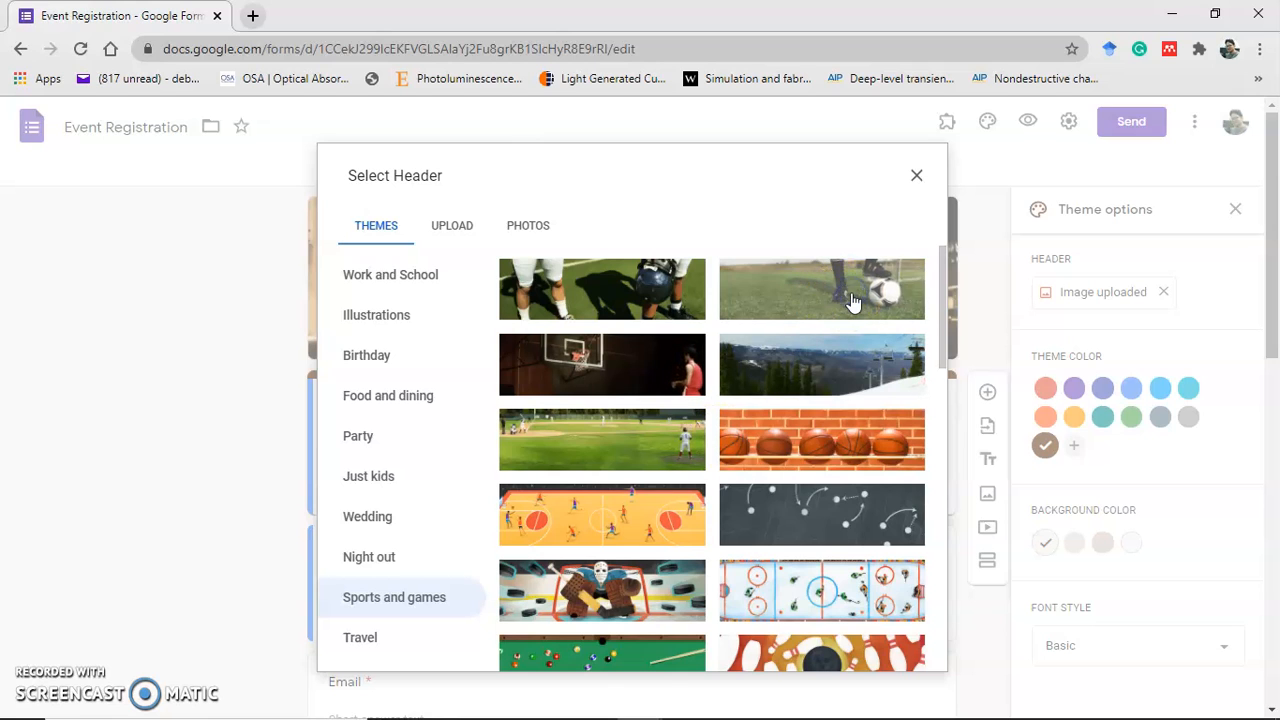
left_click(893, 651)
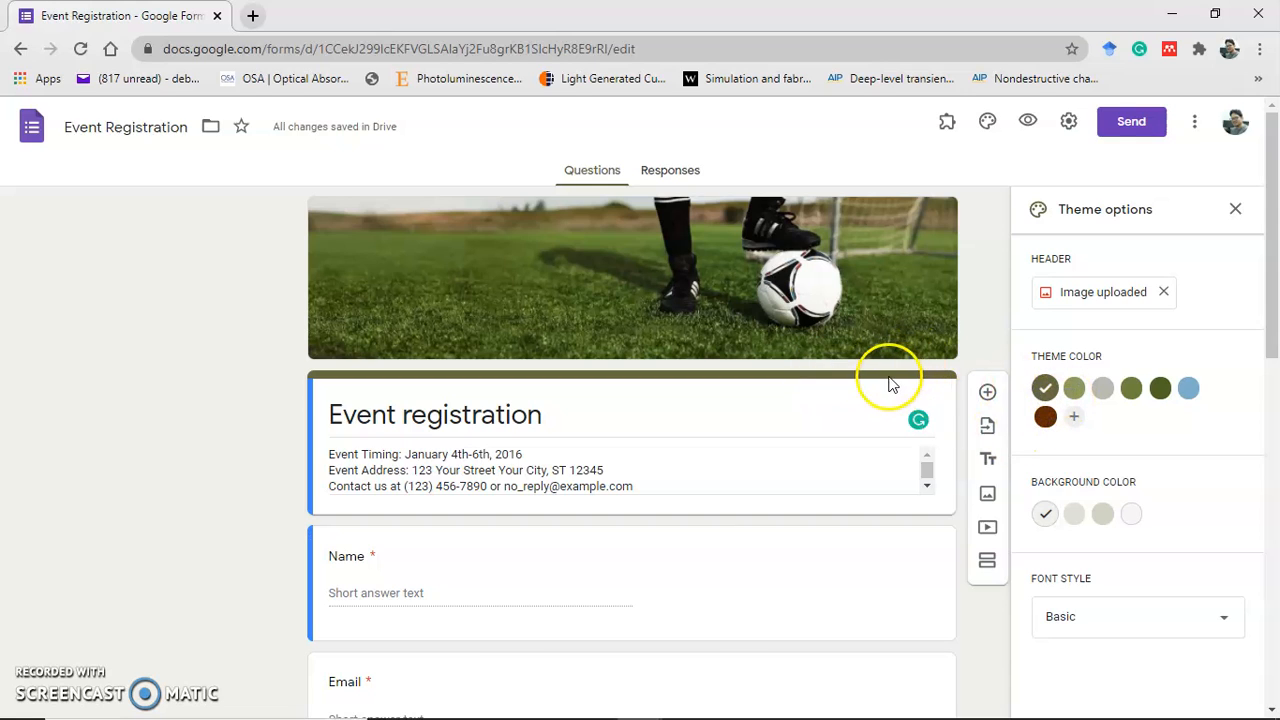
Try the olive and grey theme colors, and set the form's theme color to dark brown
left_click(1073, 388)
left_click(1102, 390)
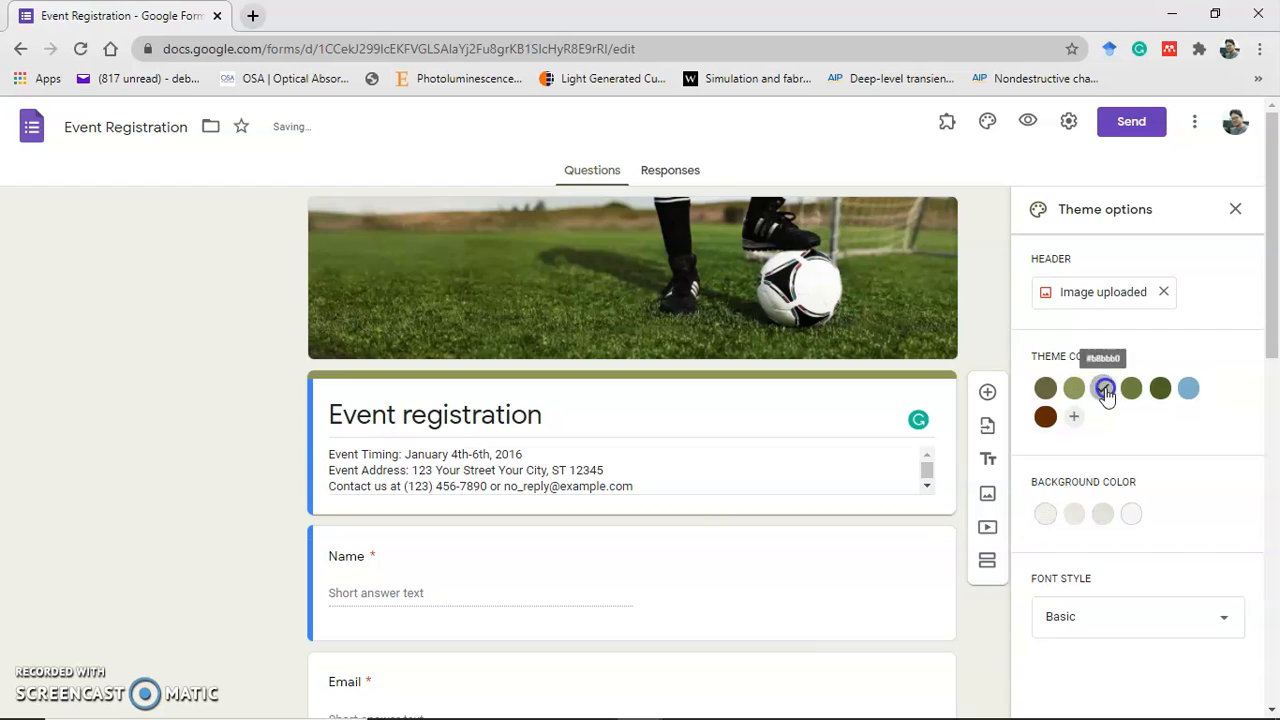
left_click(1047, 418)
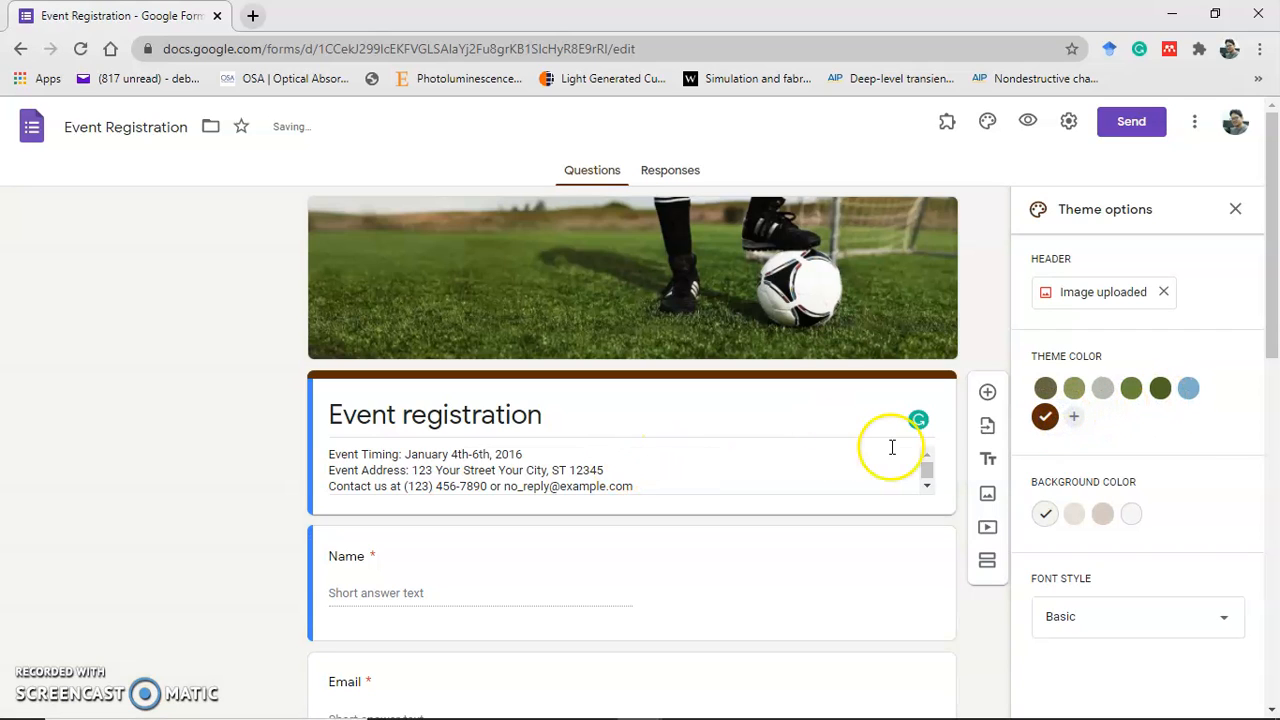
Replace the word "Event" in the form's title with "Football match"
left_click_drag(1274, 240, 1272, 287)
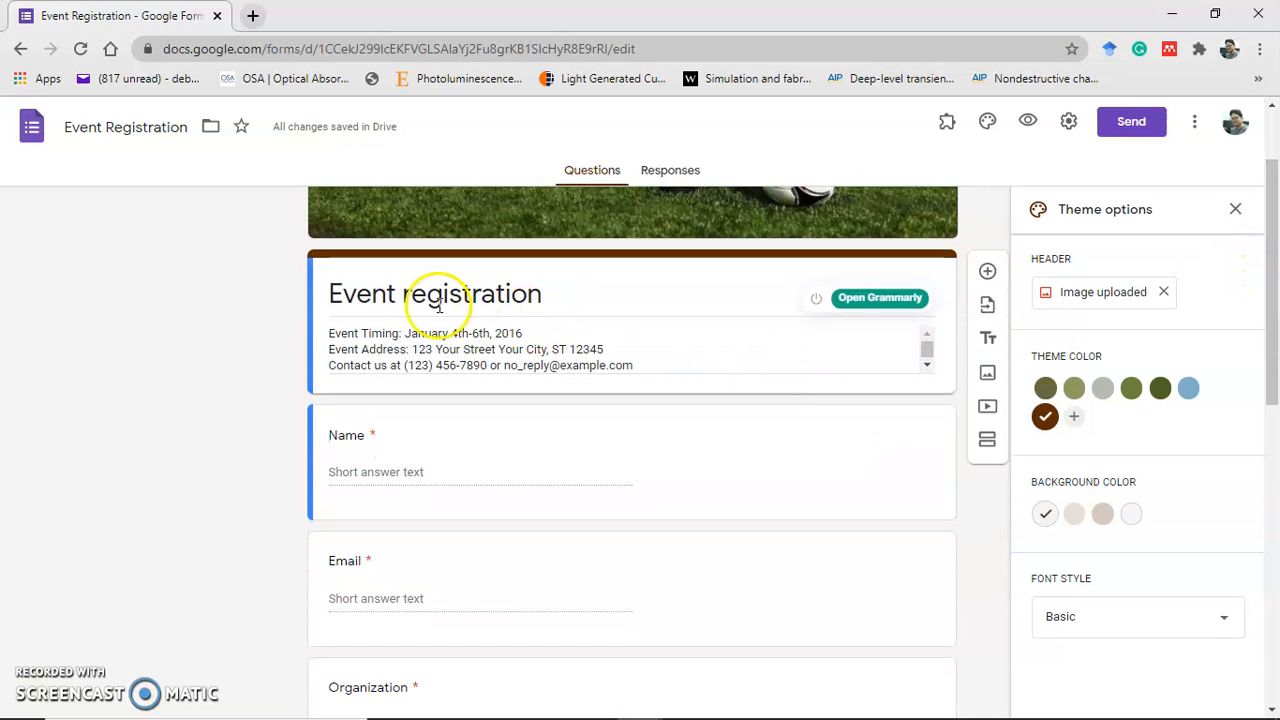
triple_click(546, 295)
left_click(393, 293)
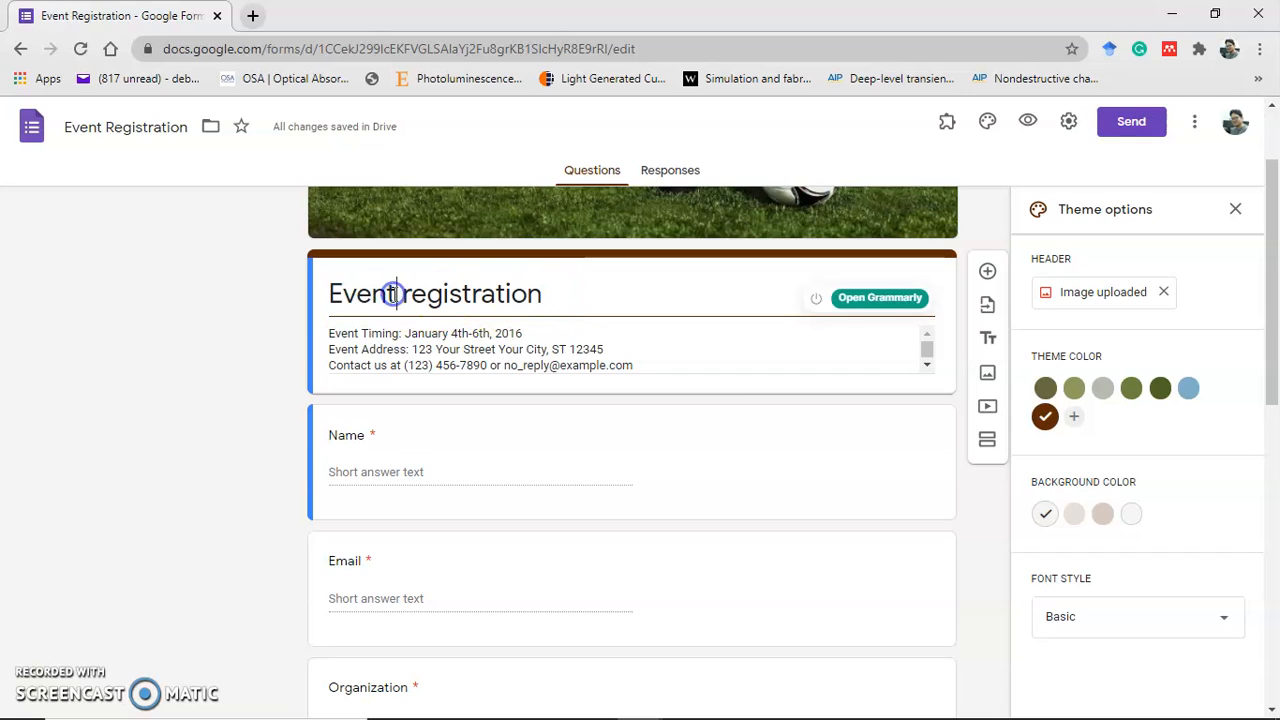
left_click_drag(369, 293, 330, 294)
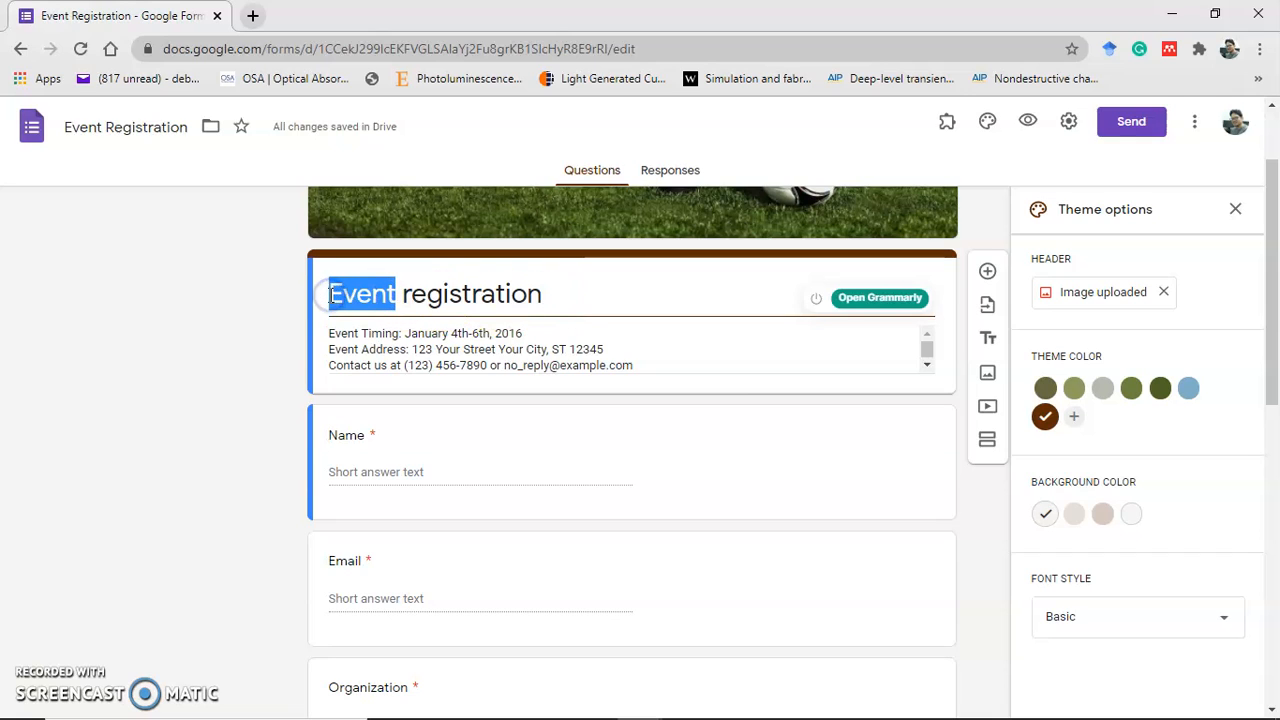
type("F")
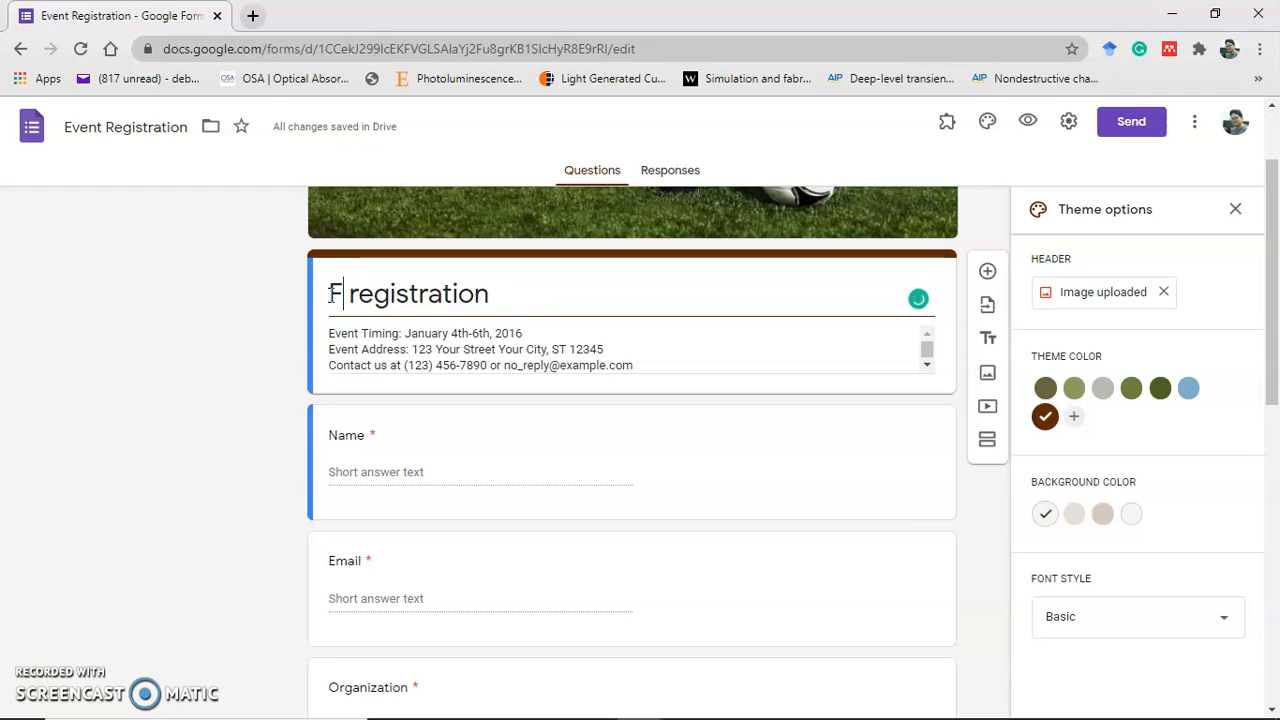
type("ootbas")
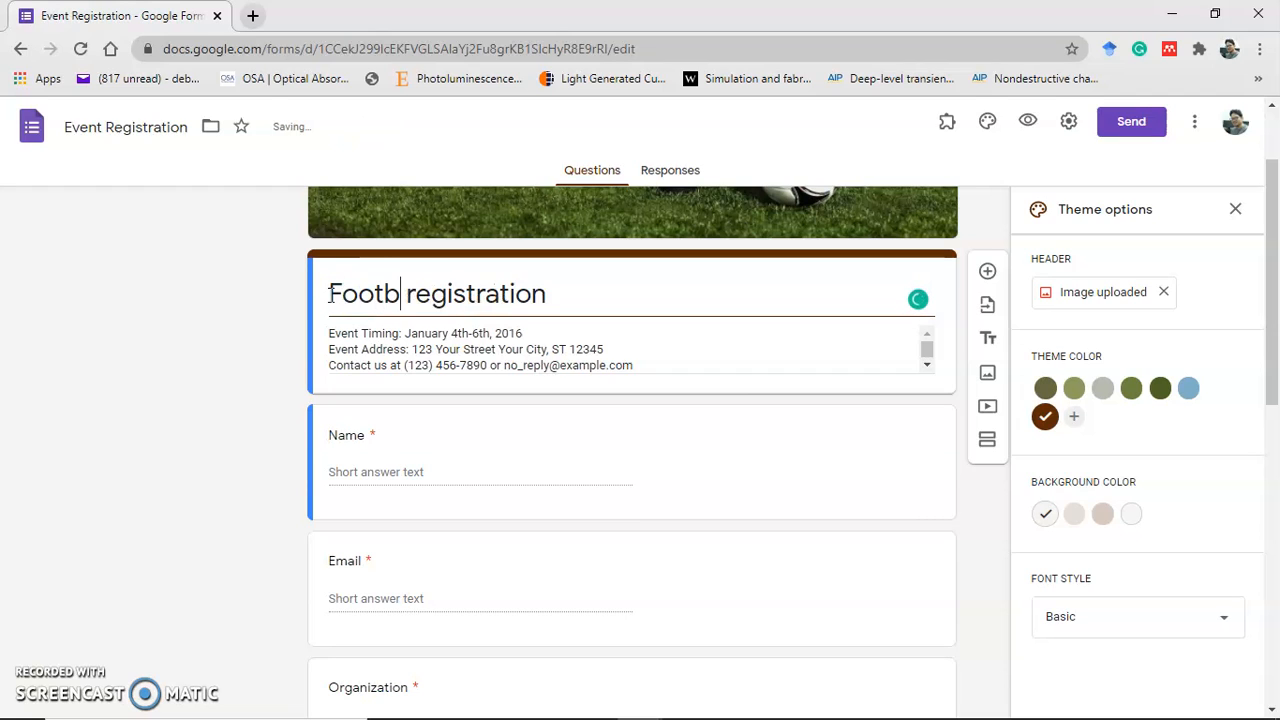
key("BackSpace")
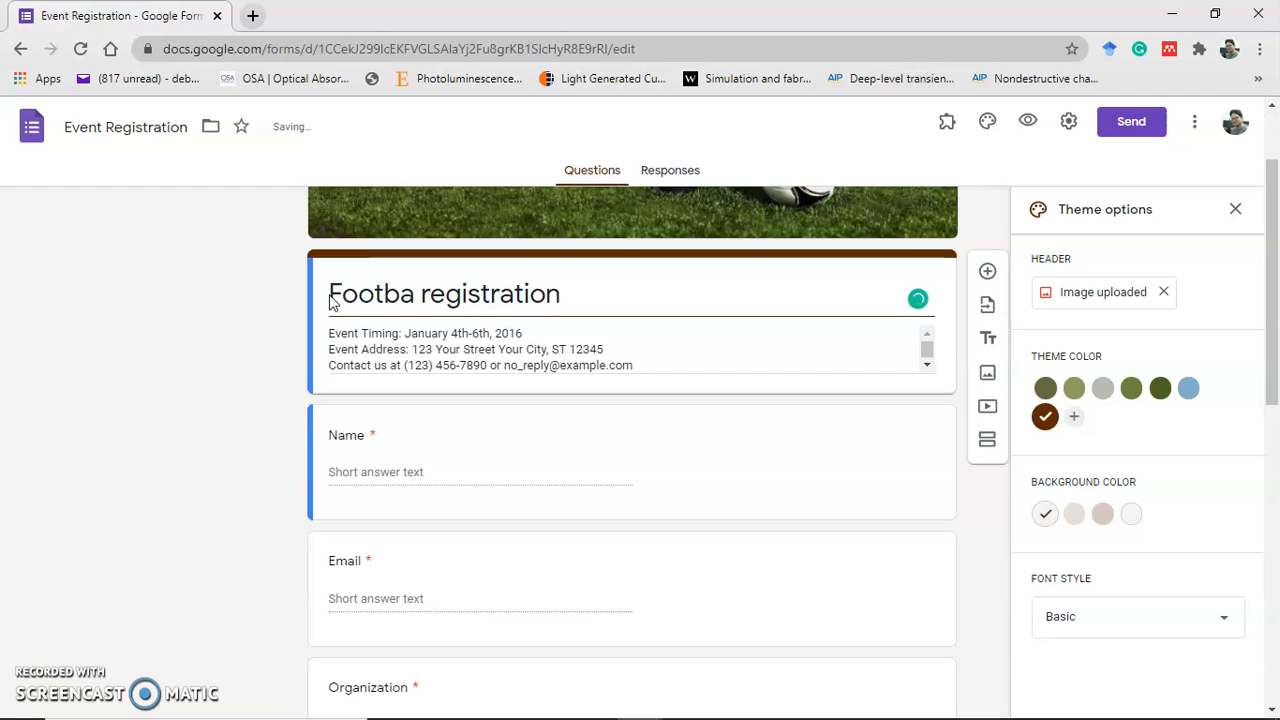
type("ll ")
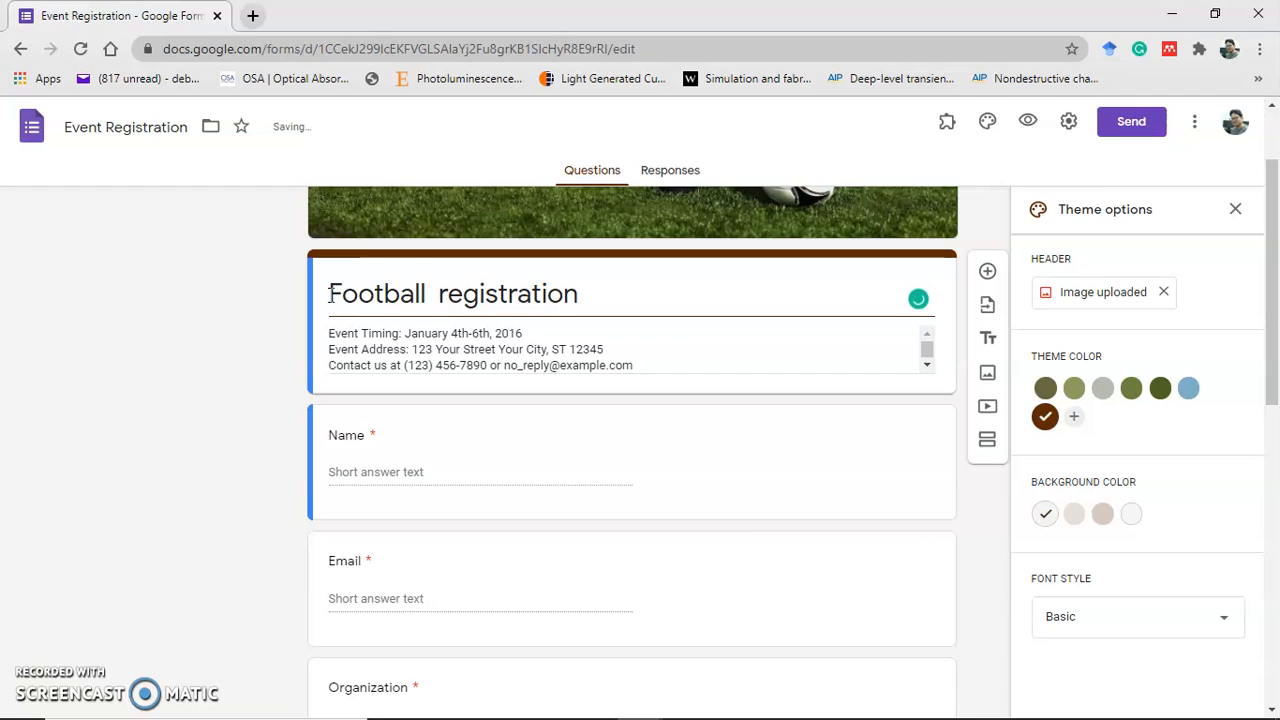
type("matc")
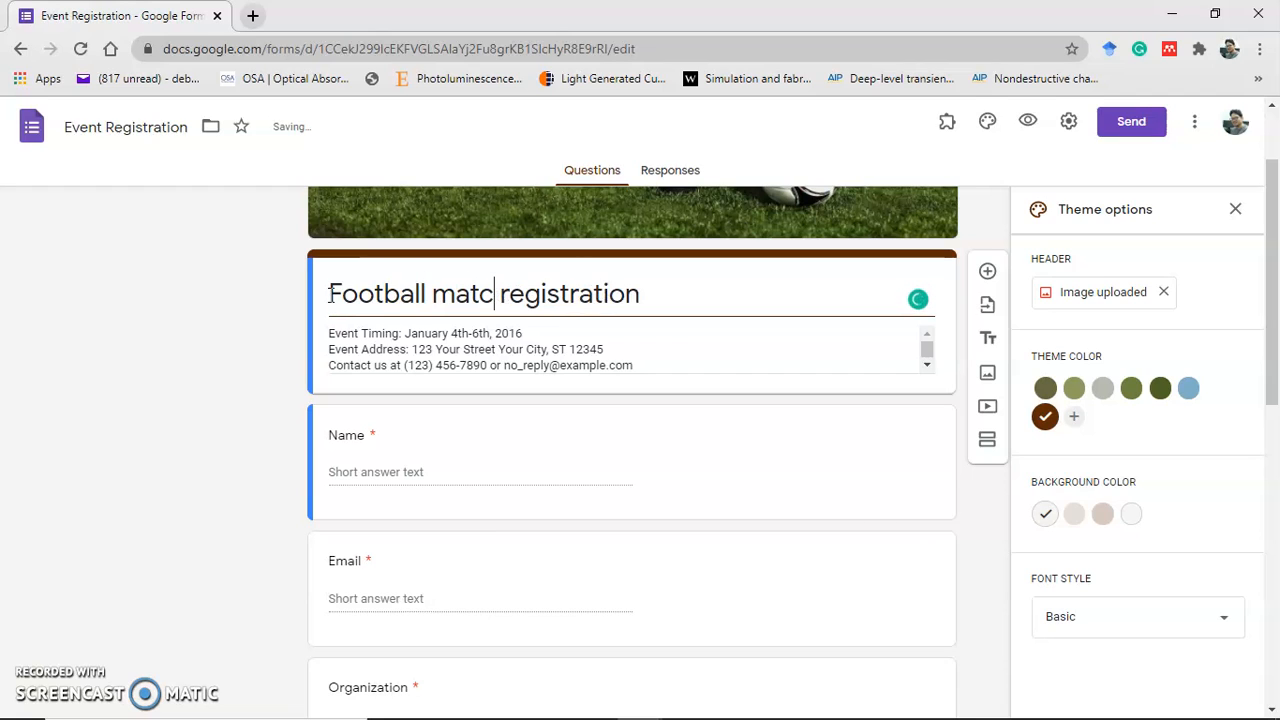
type("h")
left_click(257, 349)
Restore the cleared form title and add the word "form" after "registration"
triple_click(659, 297)
key("BackSpace")
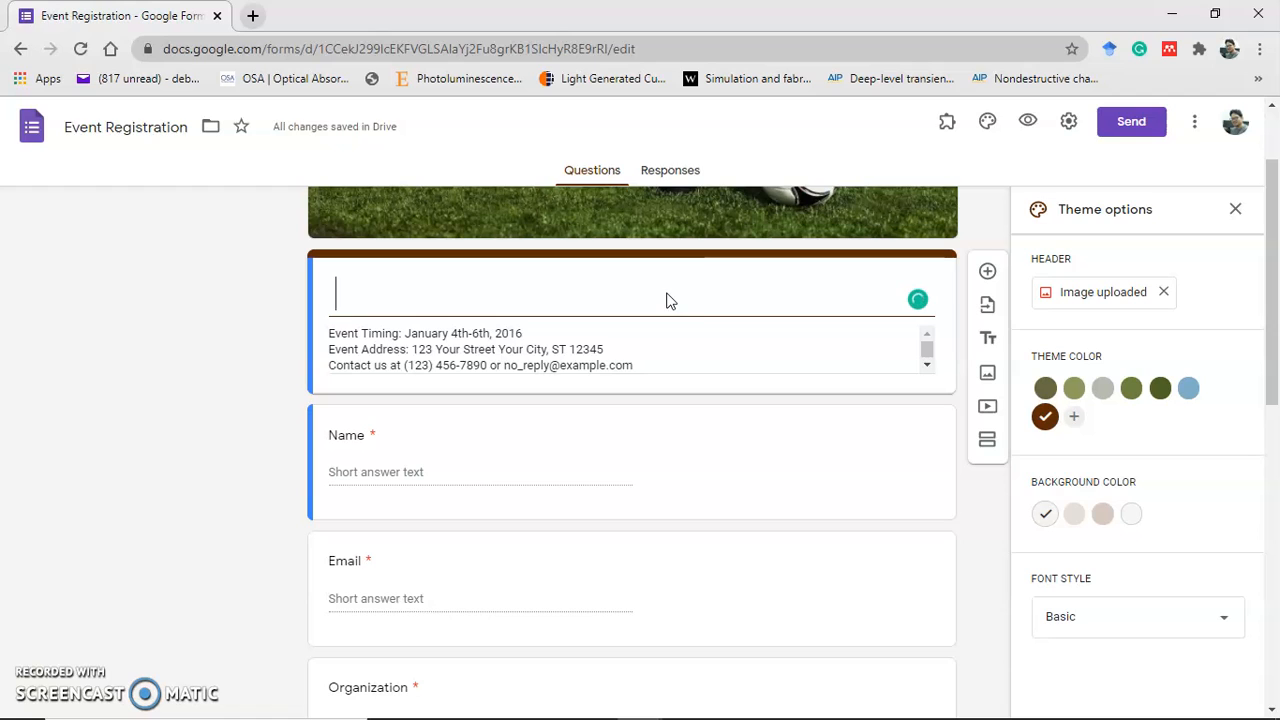
key("ctrl+z")
key("ctrl+z")
type("form")
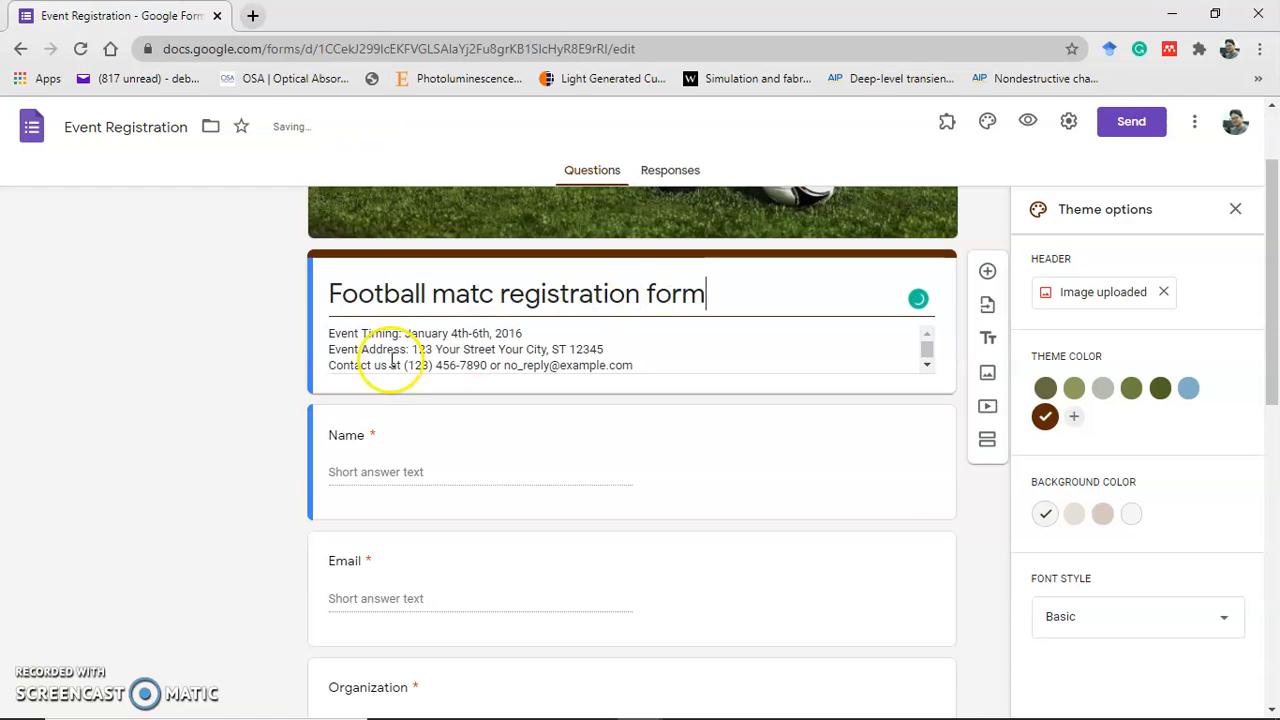
In the form description, set the event timing to "20/12/2020 to 1/1/2021" and the event address to "play ground"
left_click(378, 343)
key("ctrl+a")
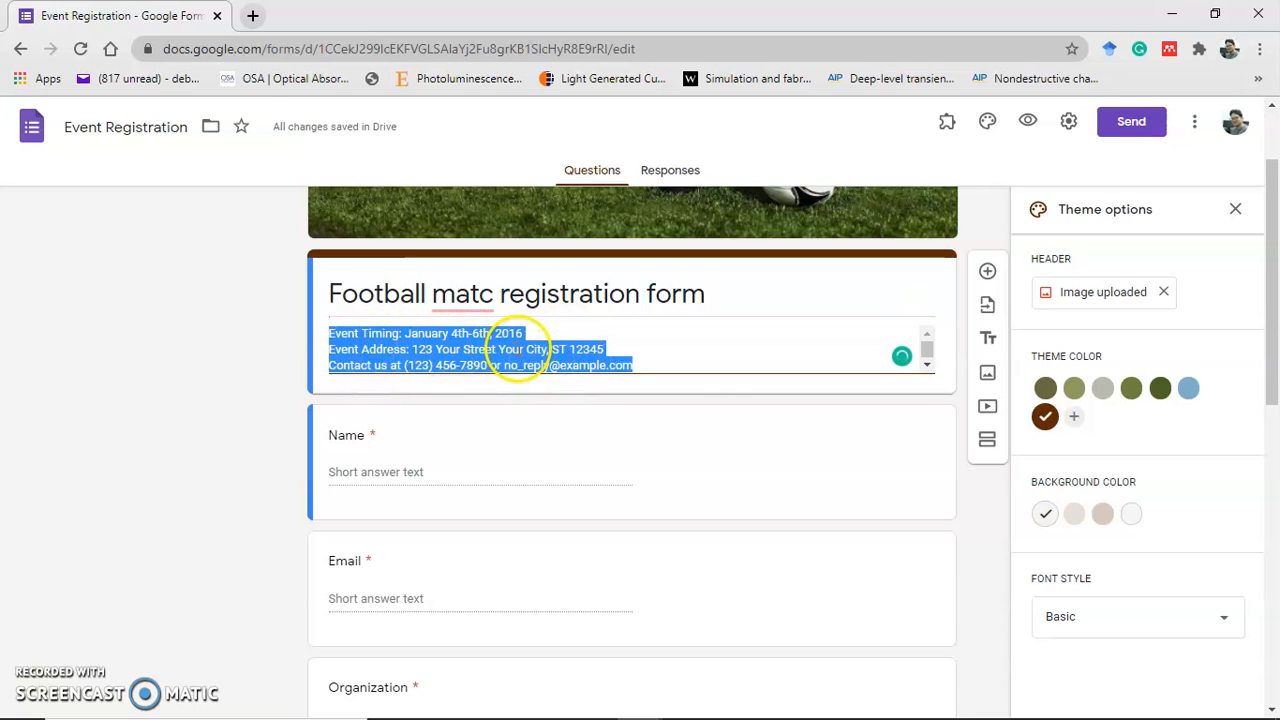
left_click(396, 338)
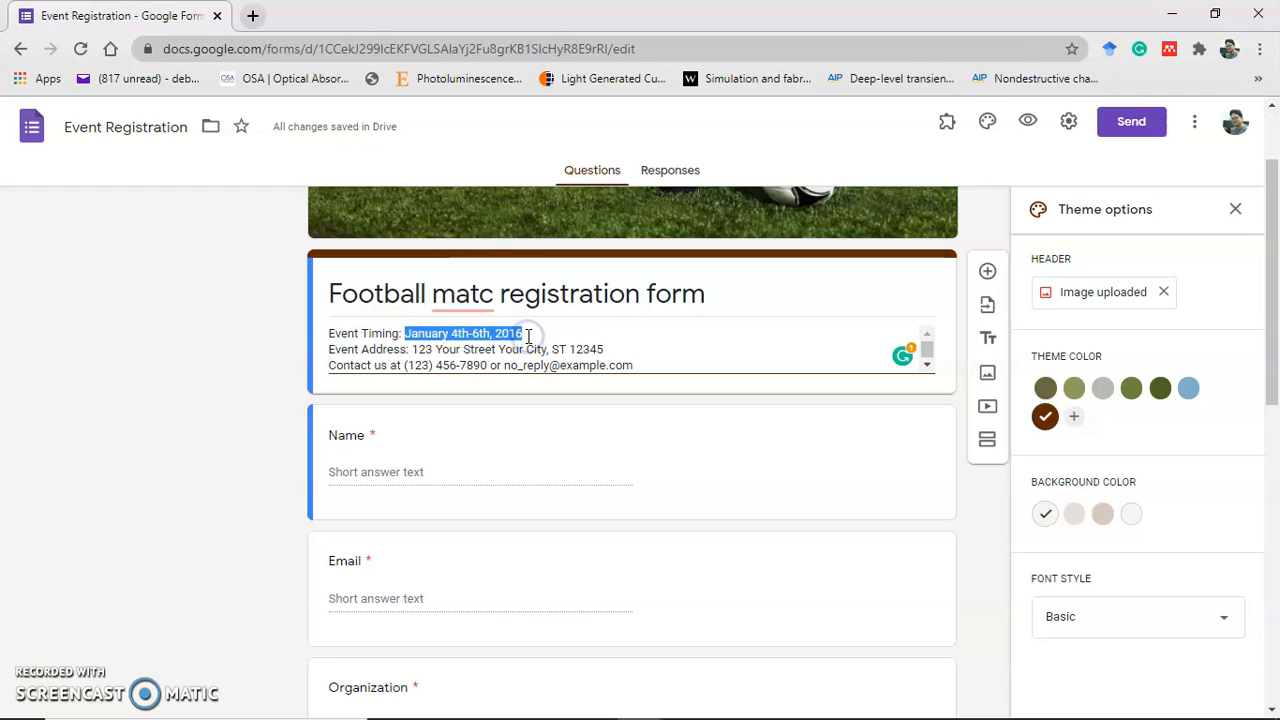
type("20/12")
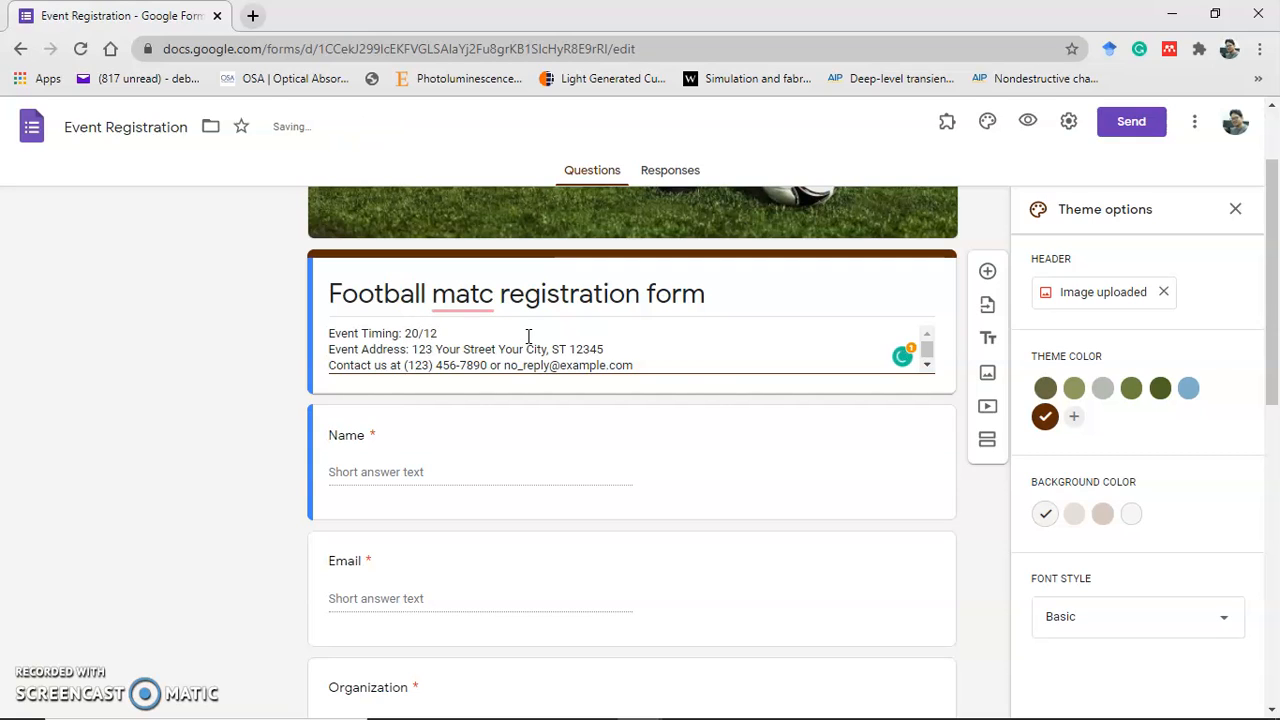
type("/2020 to 1/1/2021")
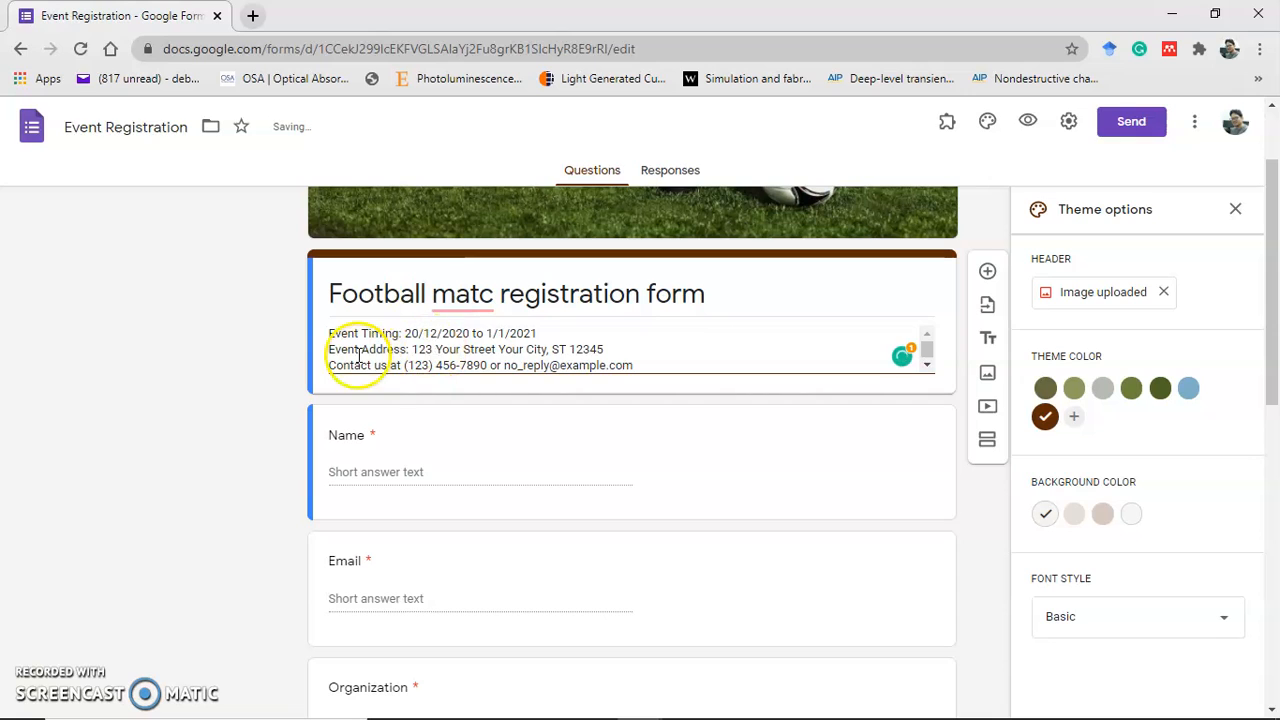
left_click_drag(413, 349, 555, 349)
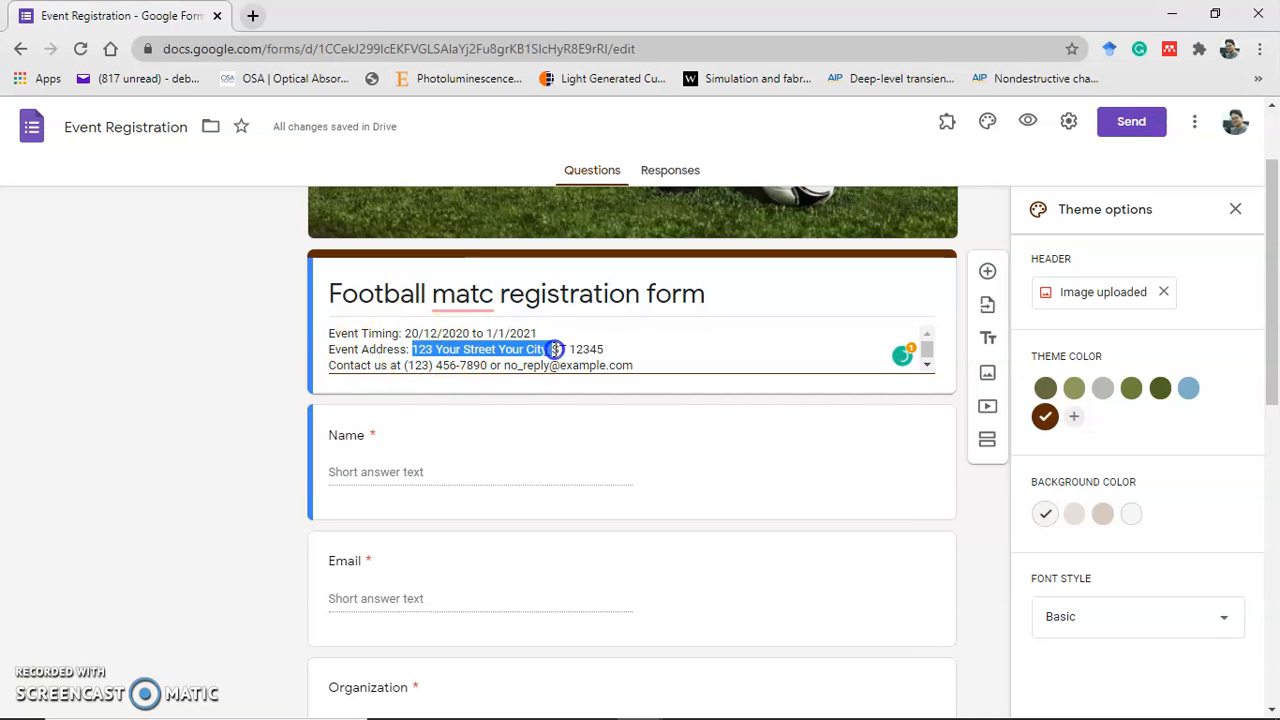
type("play ground")
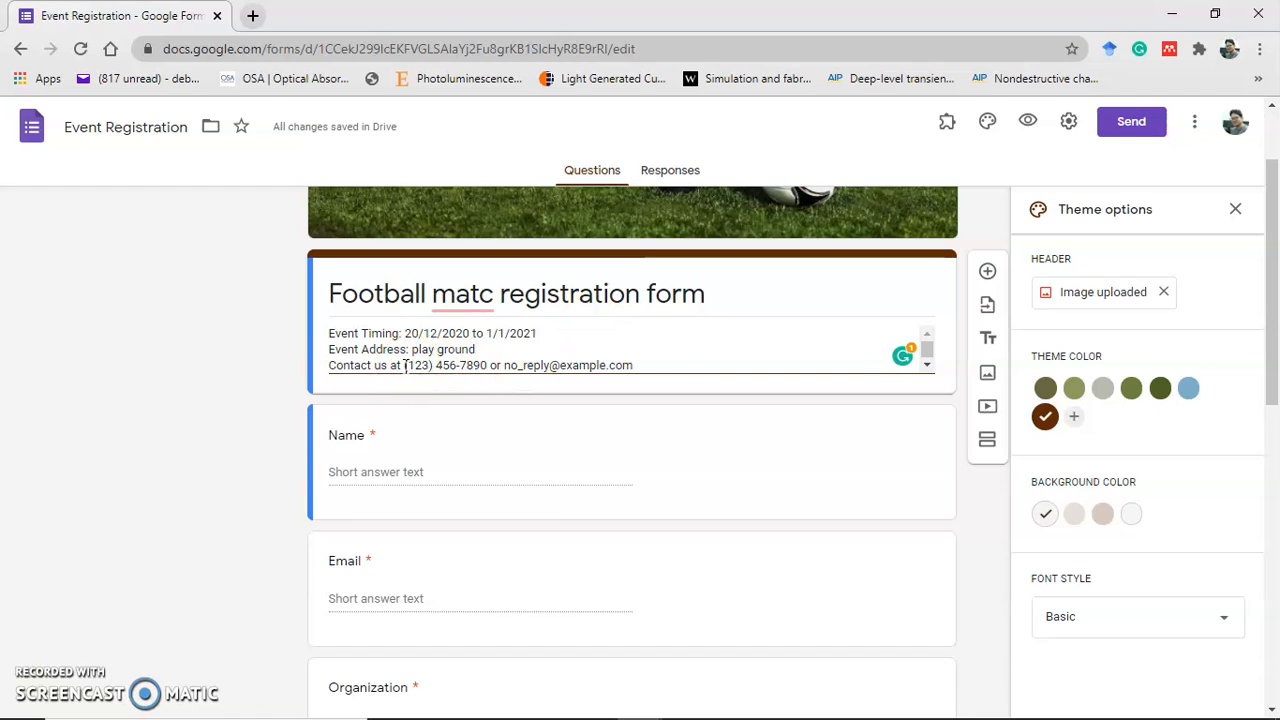
left_click_drag(410, 366, 643, 370)
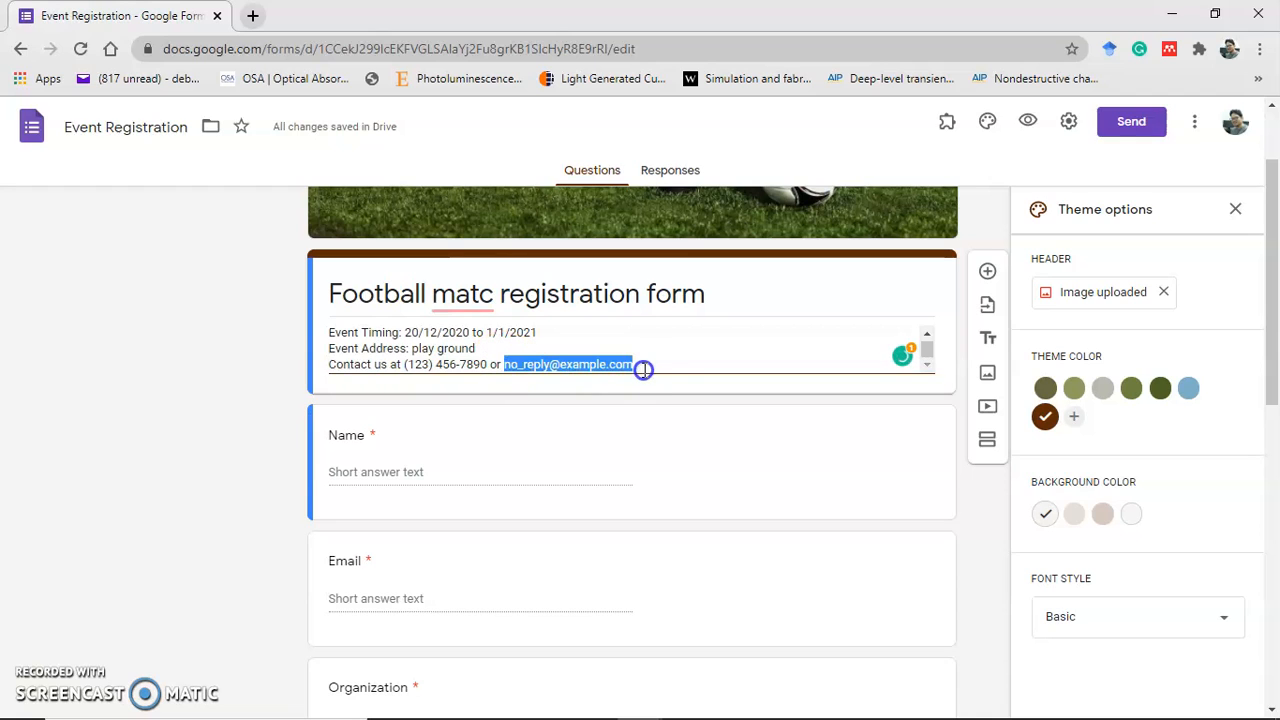
left_click(677, 361)
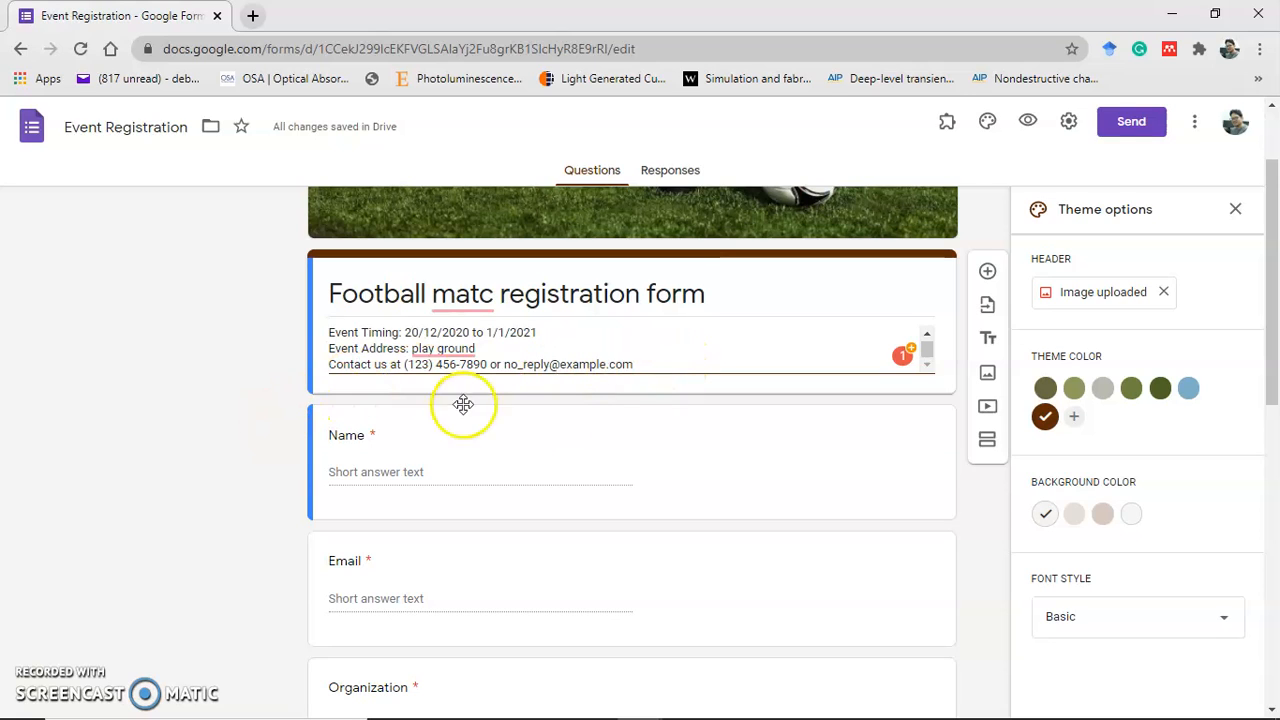
left_click(206, 366)
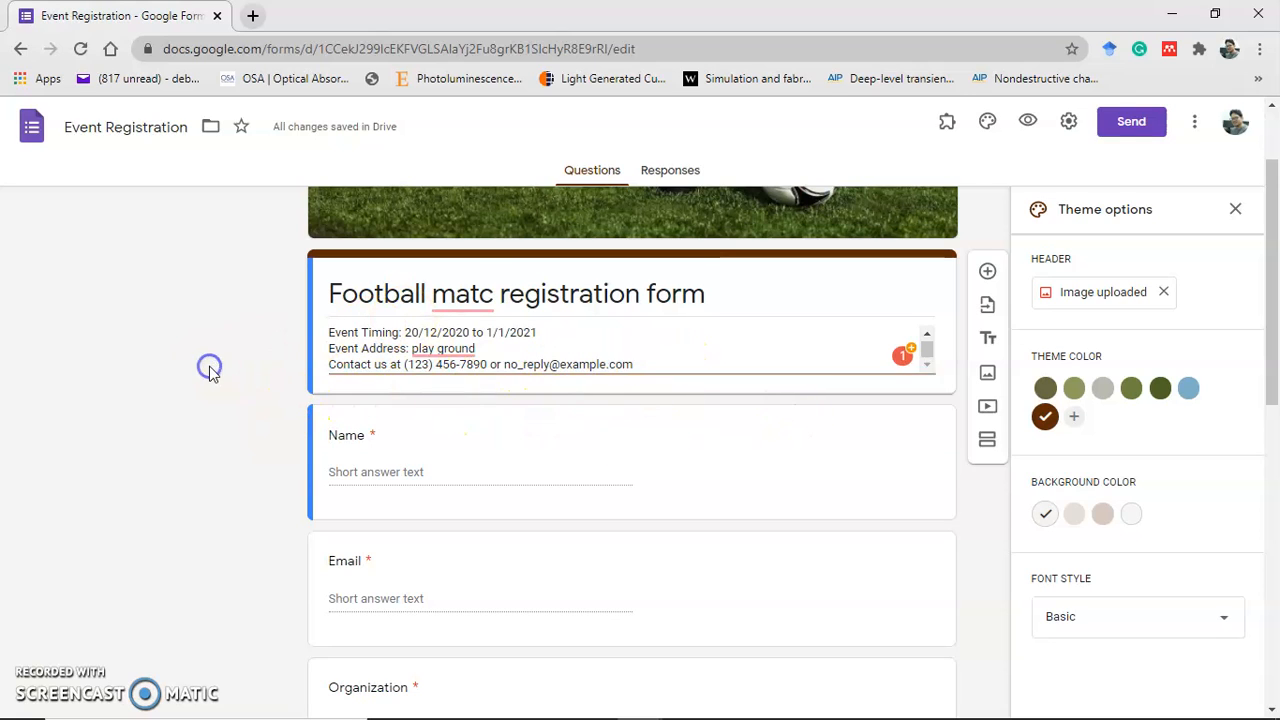
Correct the misspelled word "matc" in the form title to "match" using the Grammarly suggestion
triple_click(491, 296)
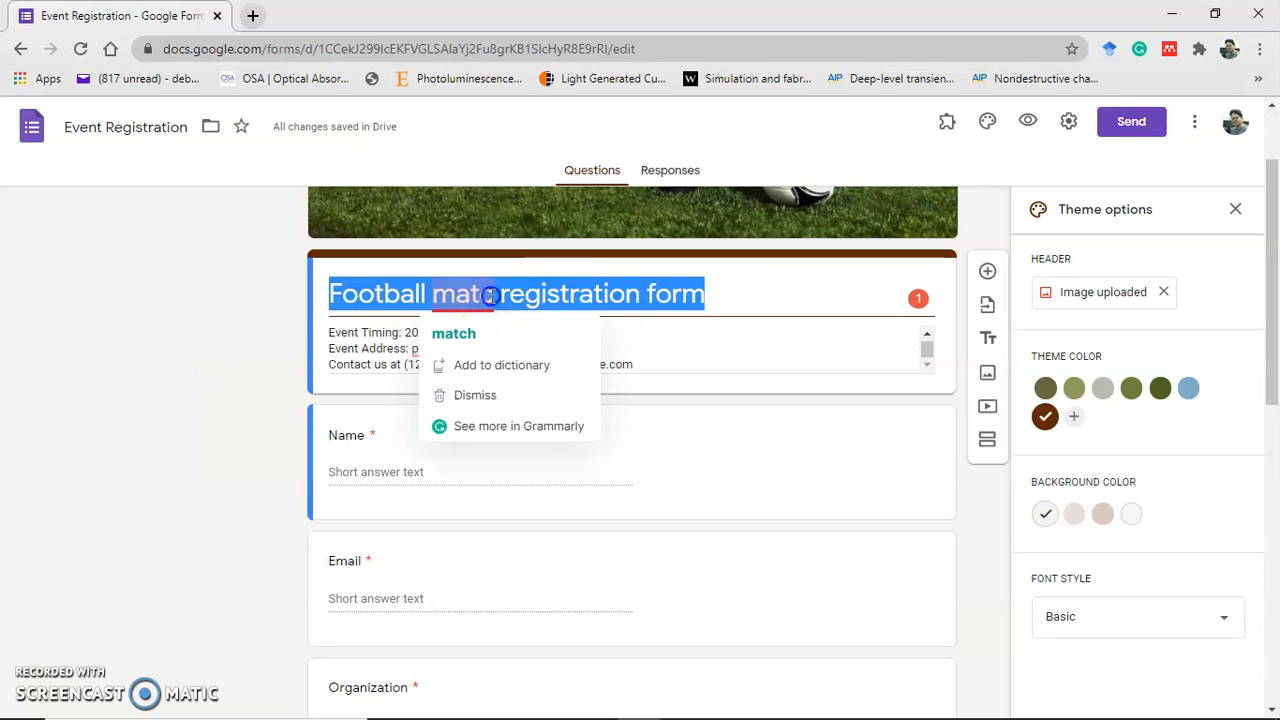
left_click(491, 296)
left_click(466, 338)
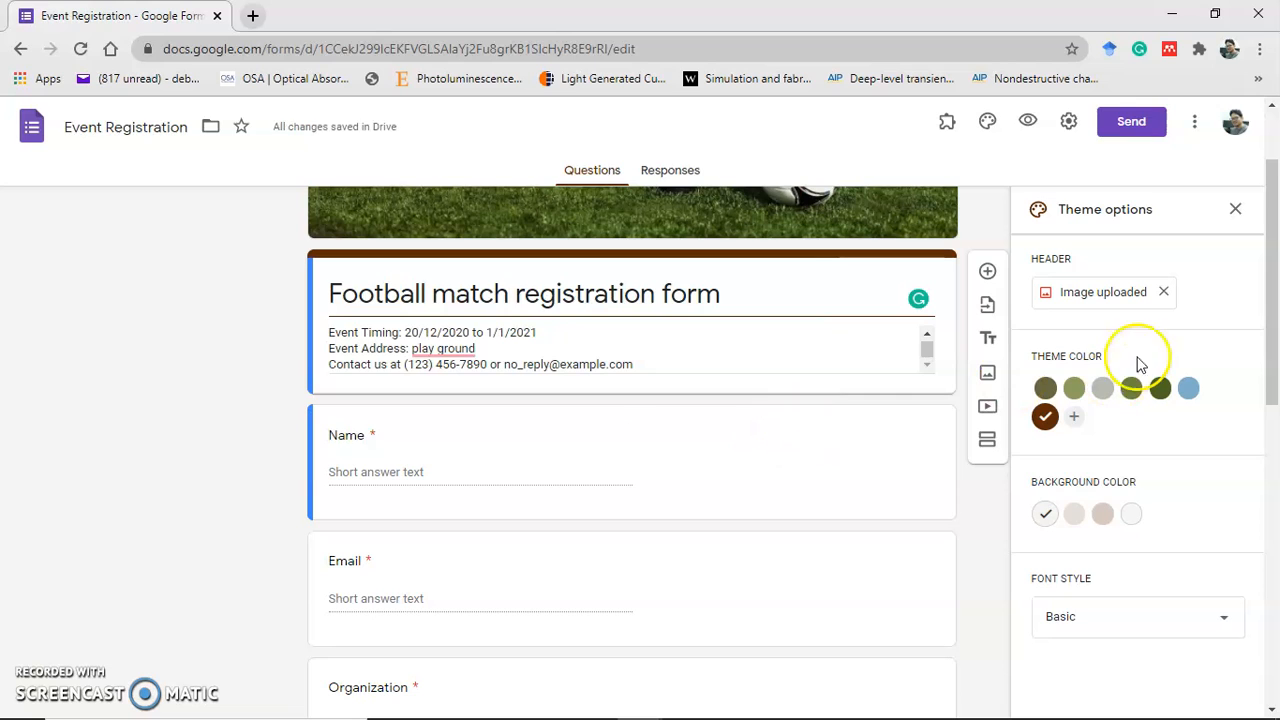
Go through the Name and Email questions and rename the Organization question to "Club name"
left_click_drag(1268, 268, 1275, 310)
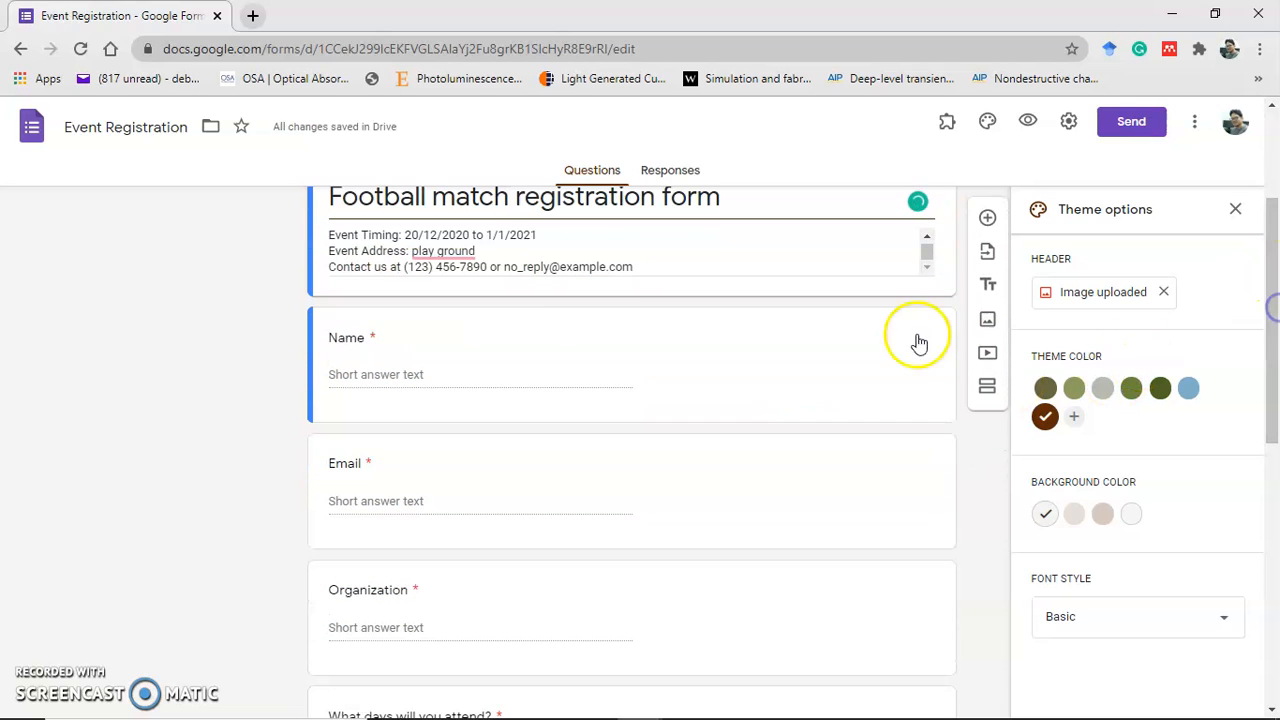
left_click(423, 384)
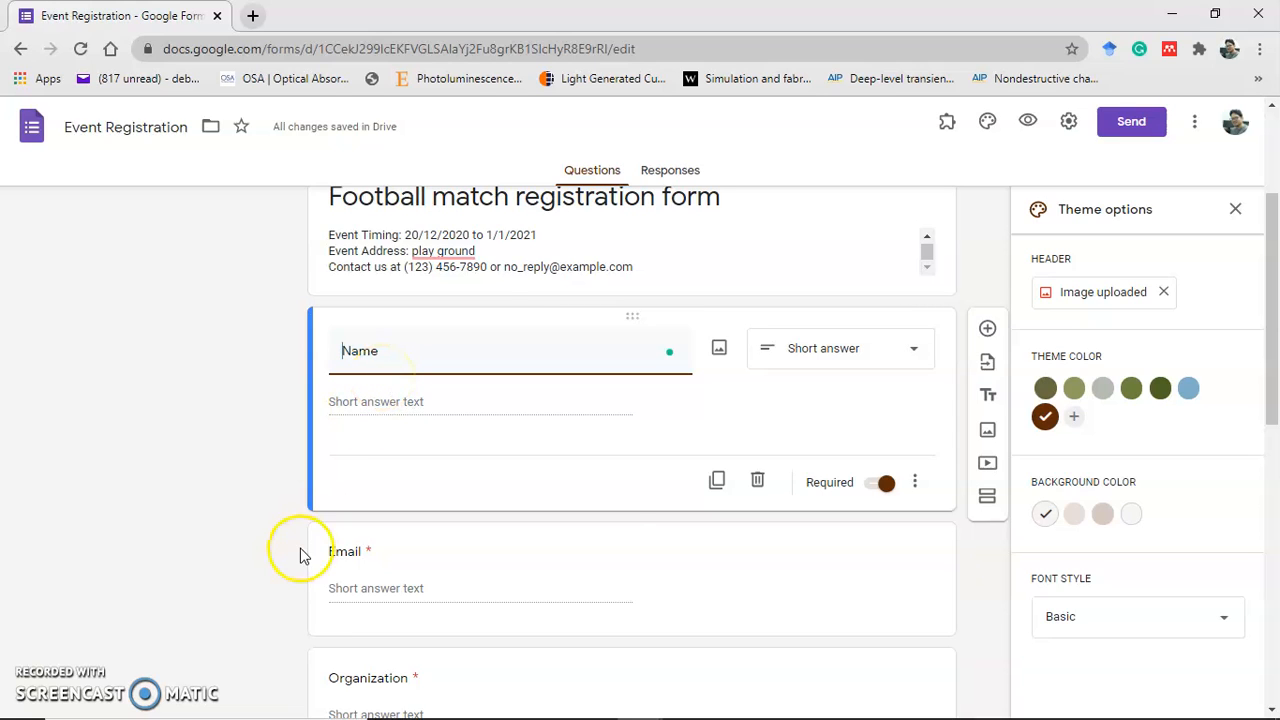
left_click(430, 591)
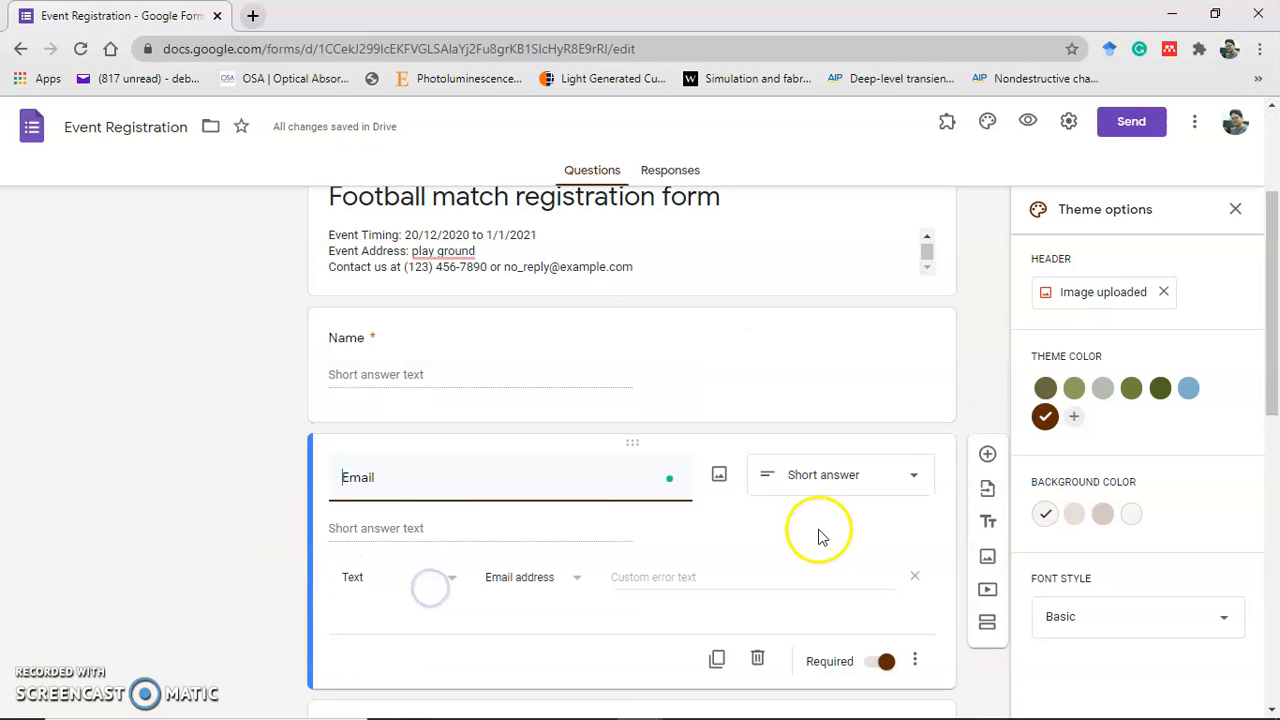
left_click_drag(1276, 329, 1275, 482)
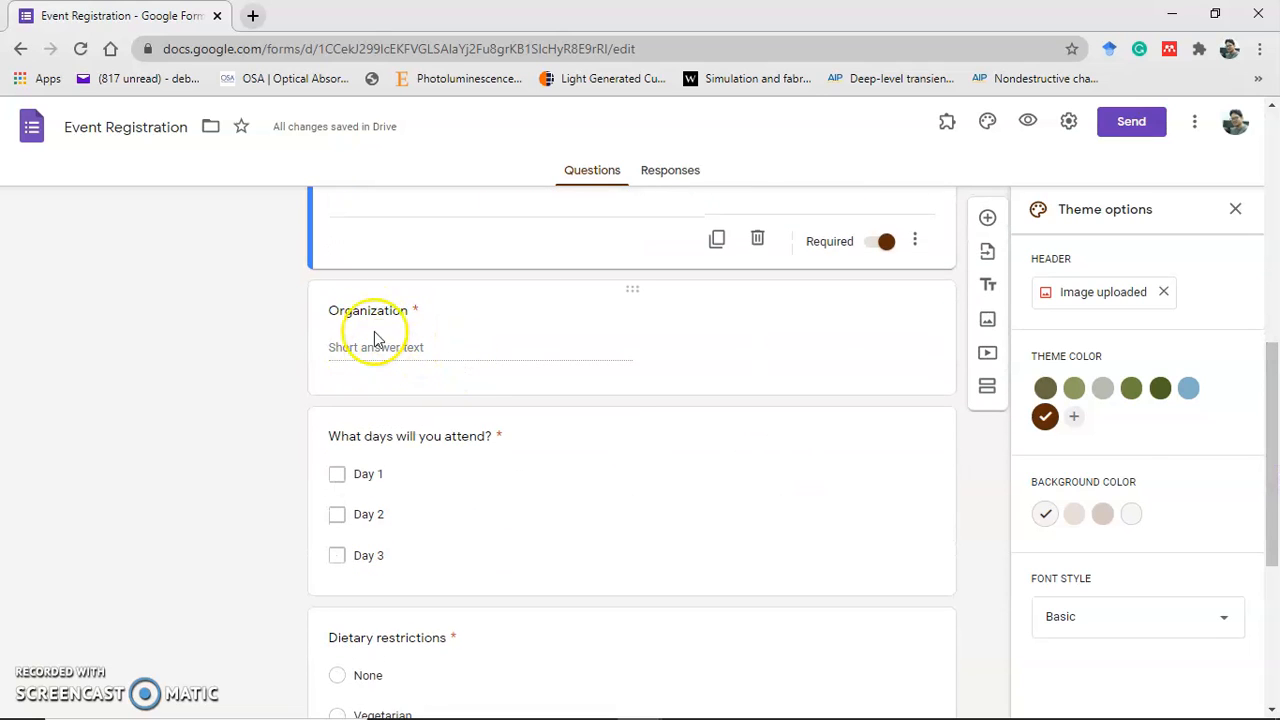
left_click(398, 312)
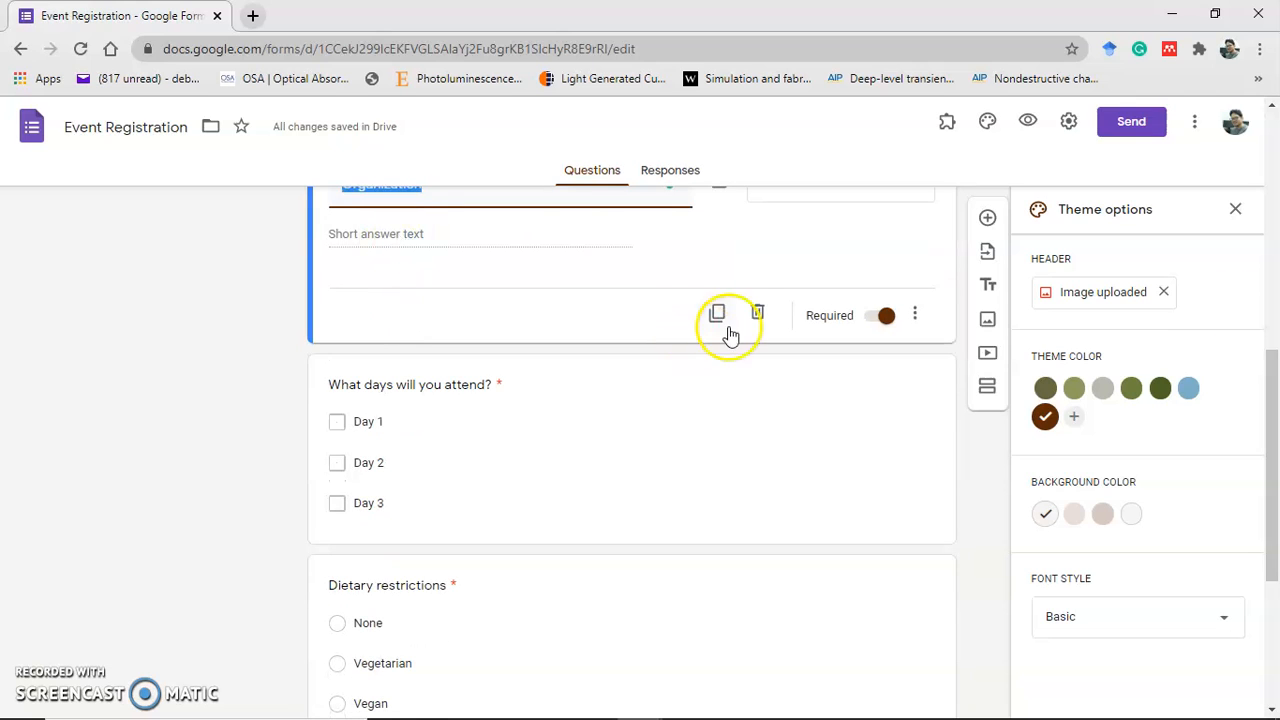
left_click_drag(1266, 384, 1270, 315)
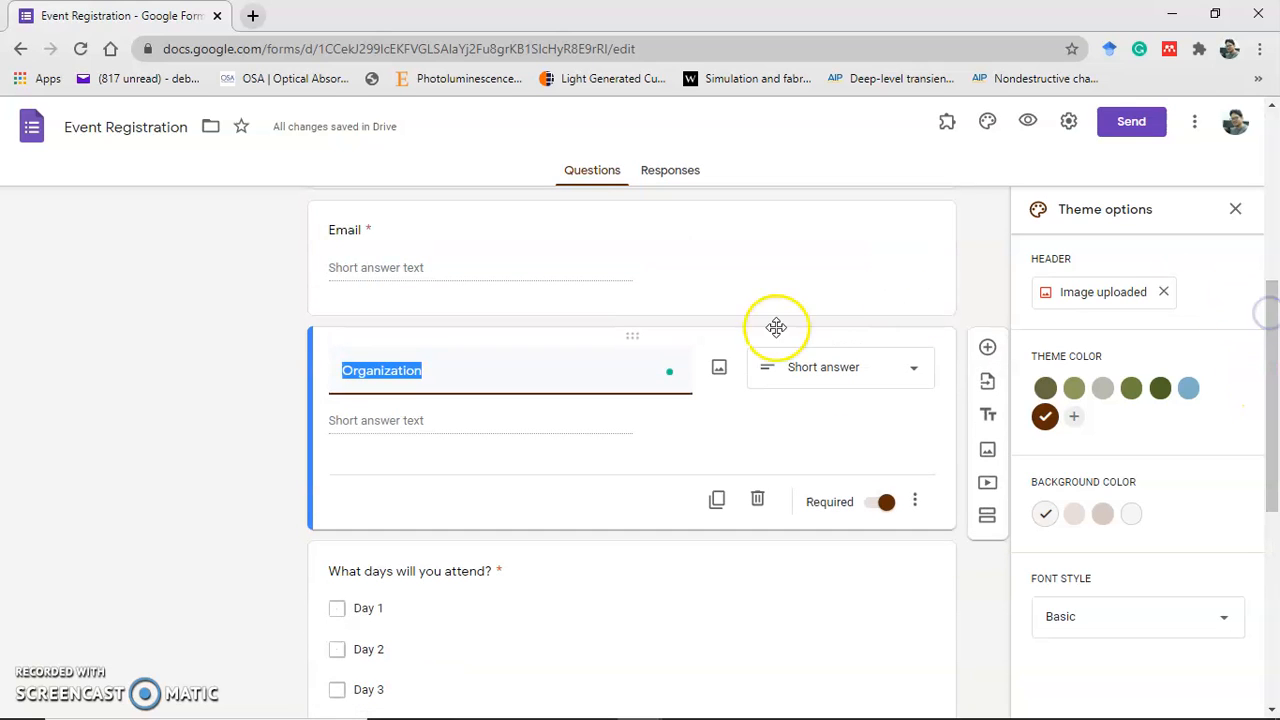
type("Club name")
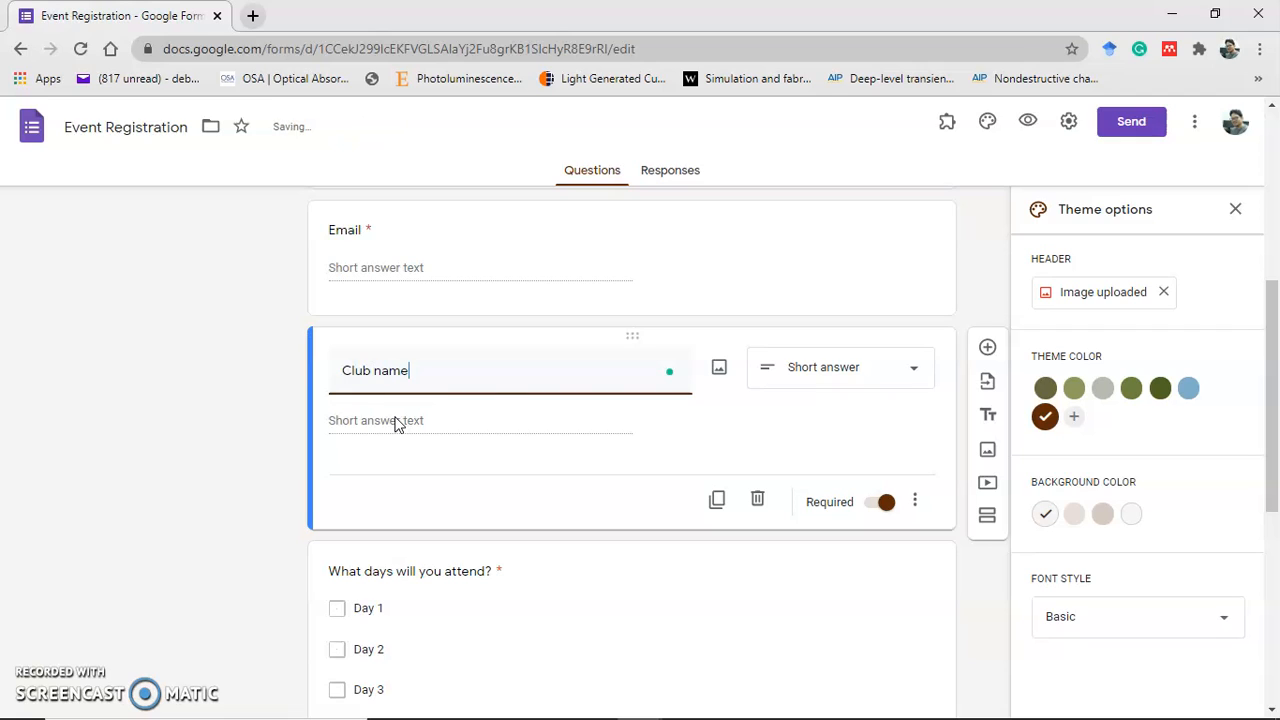
left_click(166, 400)
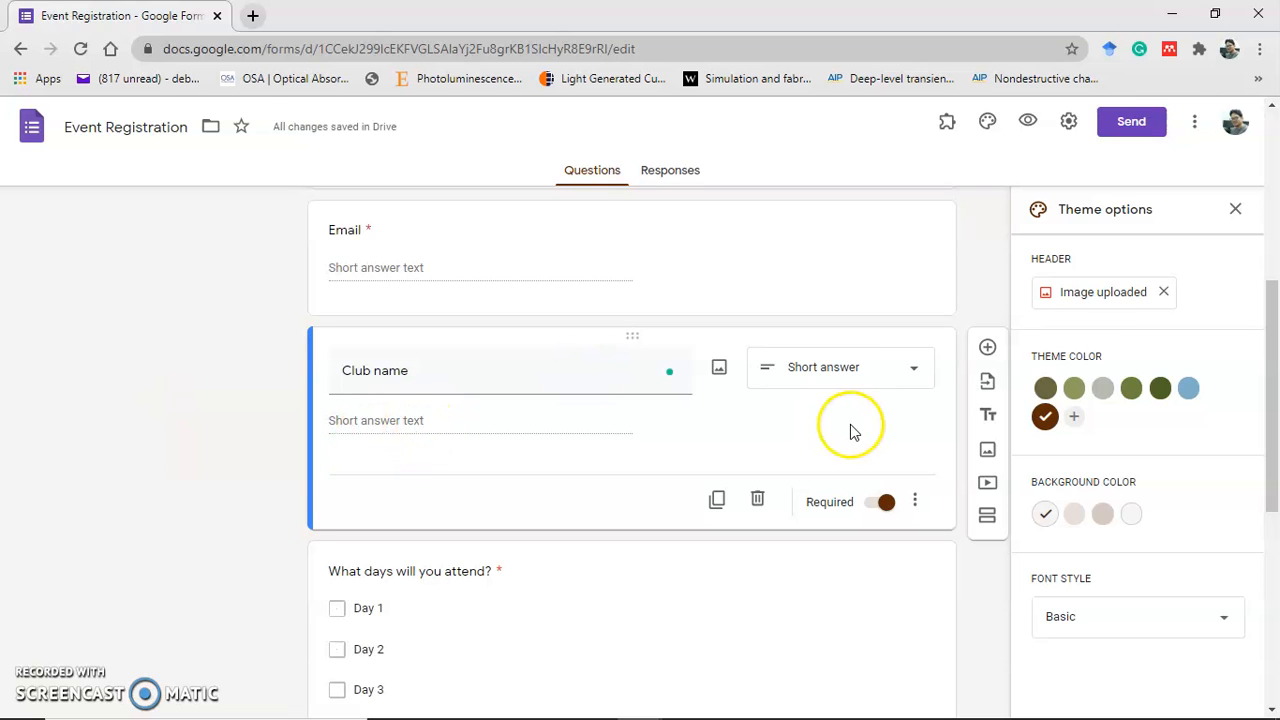
Review the remaining questions, retitle the Name question as "NAME" and change its answer type to Date
left_click_drag(1270, 310, 1271, 566)
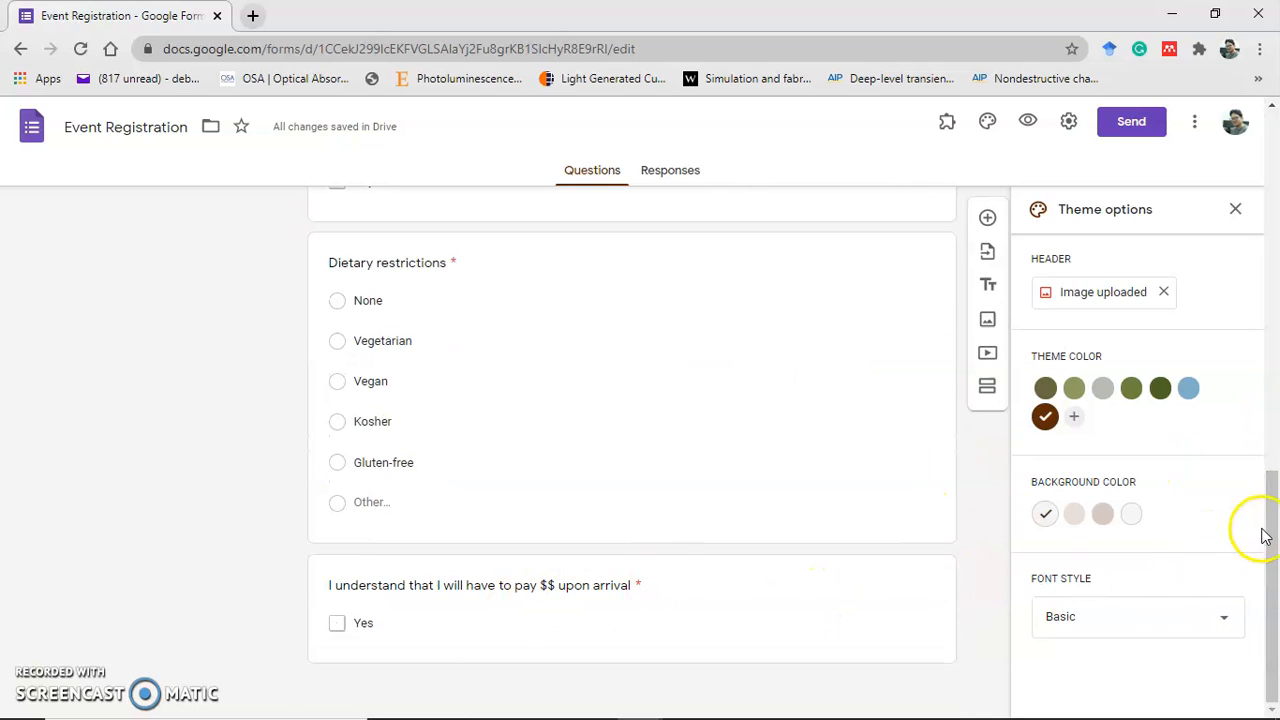
left_click_drag(1266, 511, 1275, 223)
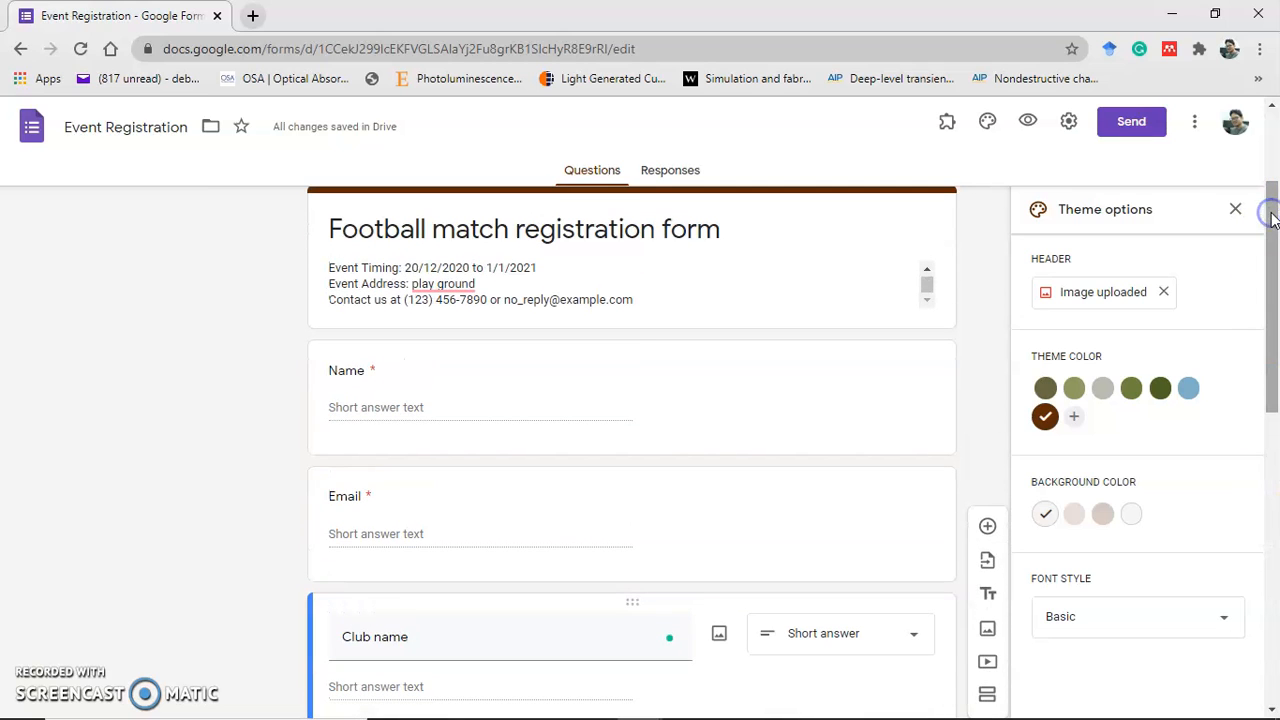
left_click(489, 386)
left_click(413, 391)
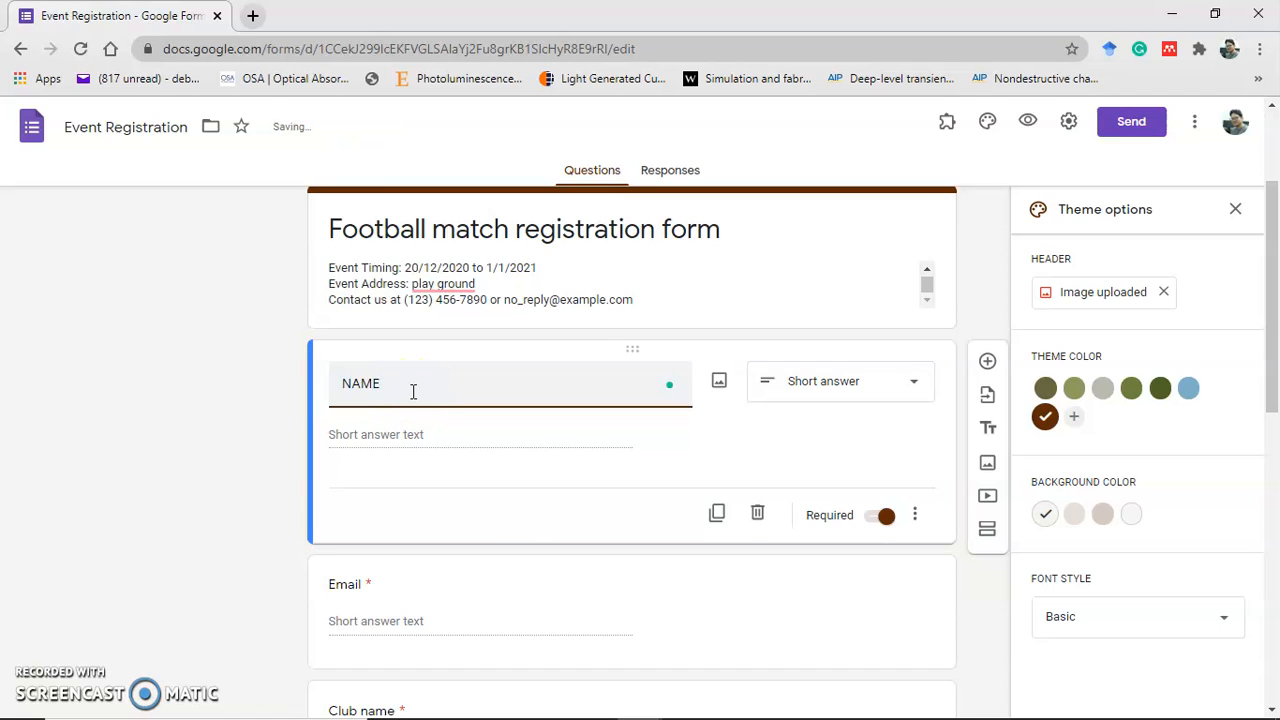
left_click(246, 408)
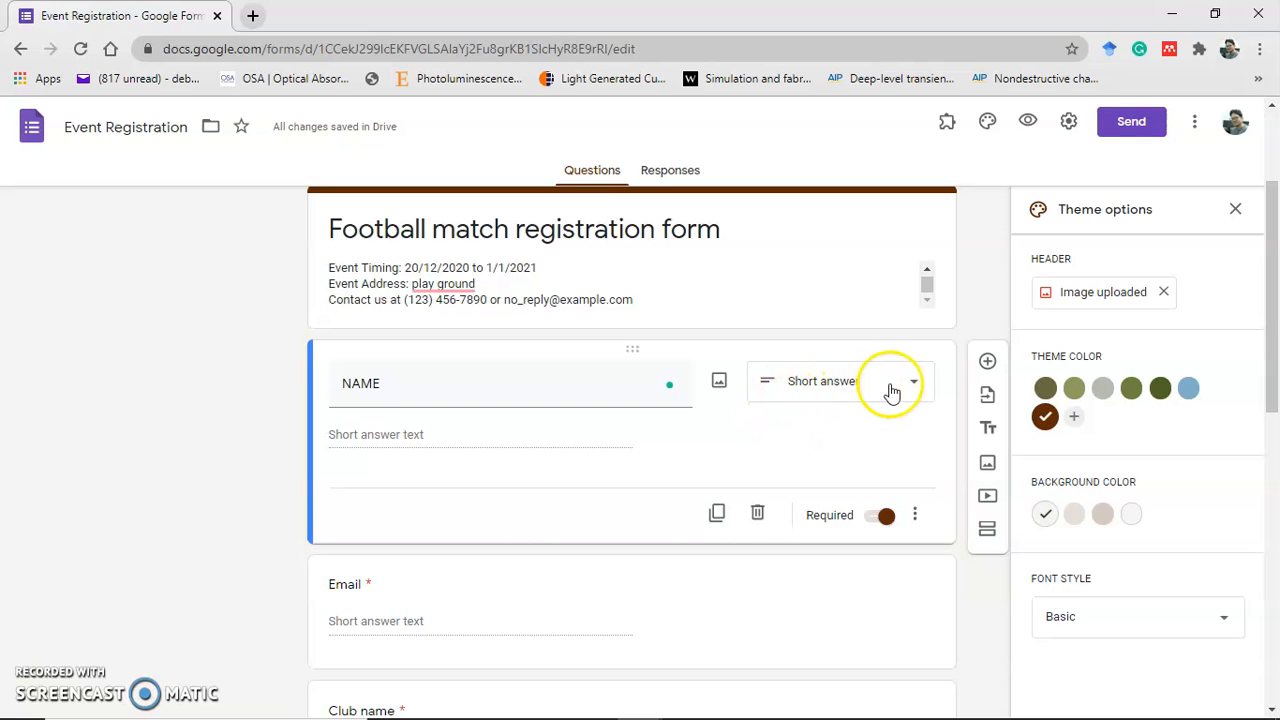
left_click(893, 388)
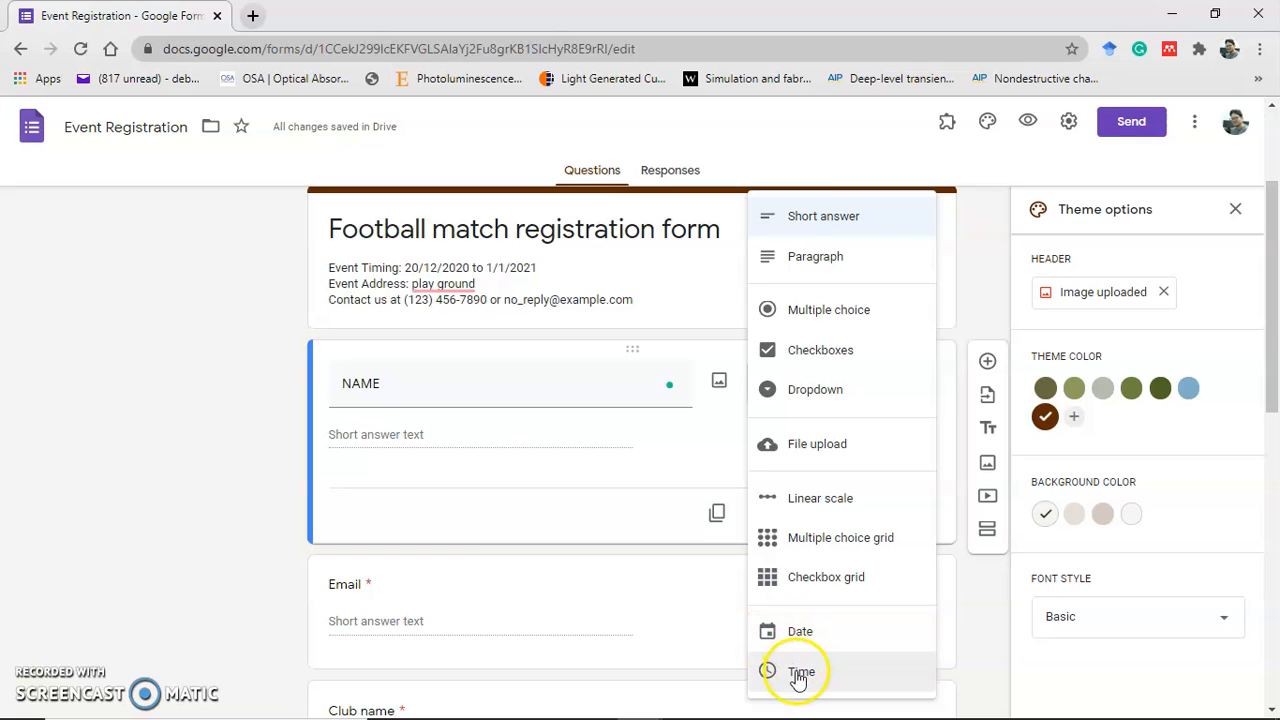
left_click(800, 636)
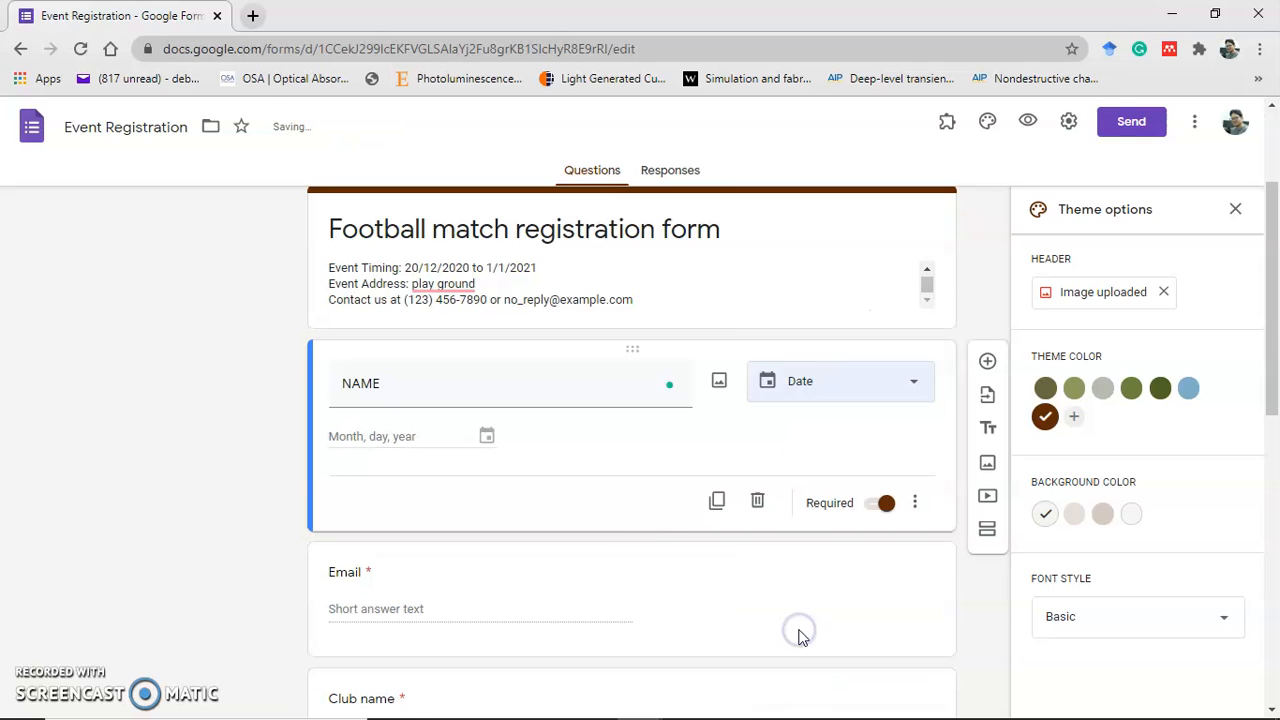
Try the title "Date of birth" on the first question, retitle it "name" and set its answer type to Short answer
double_click(385, 384)
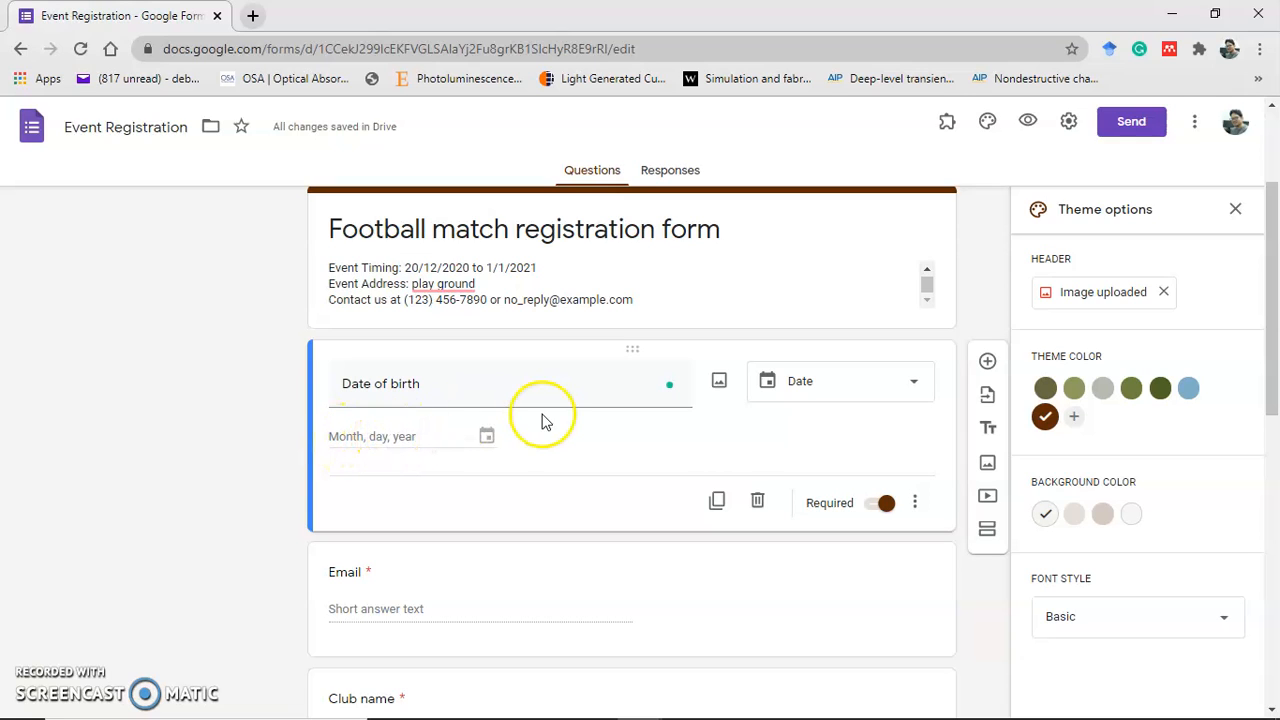
triple_click(388, 386)
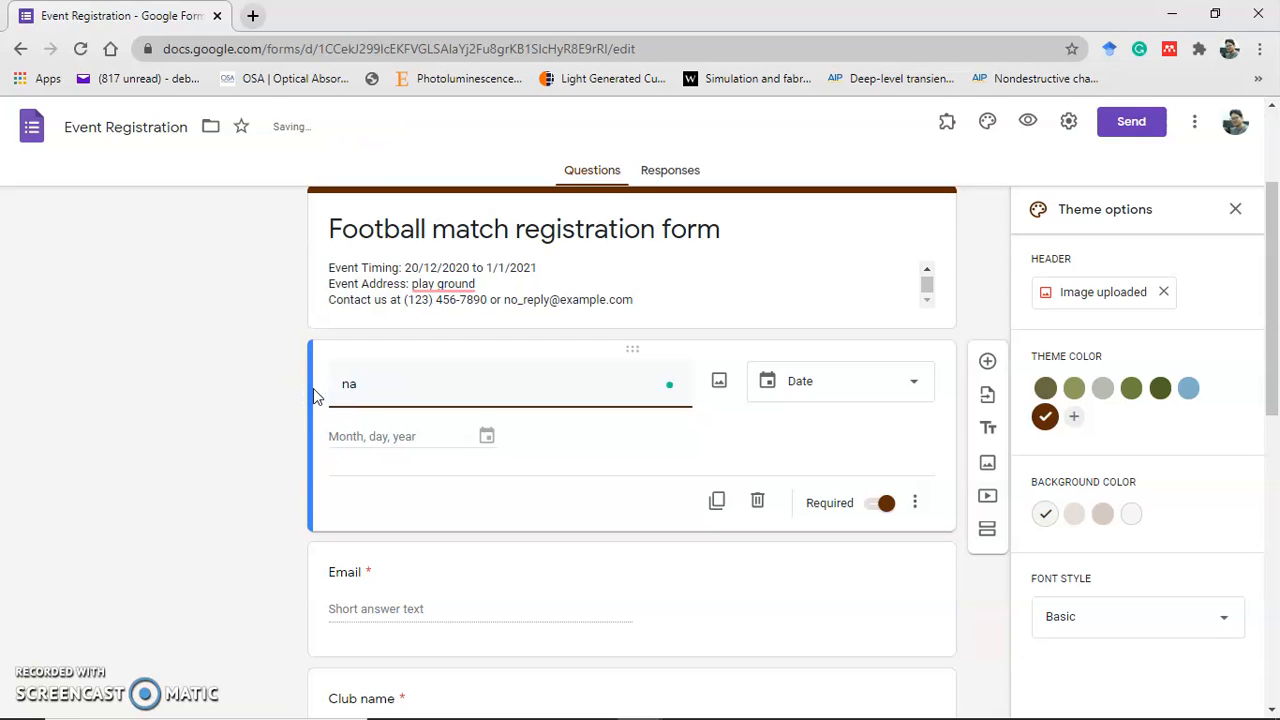
left_click(231, 425)
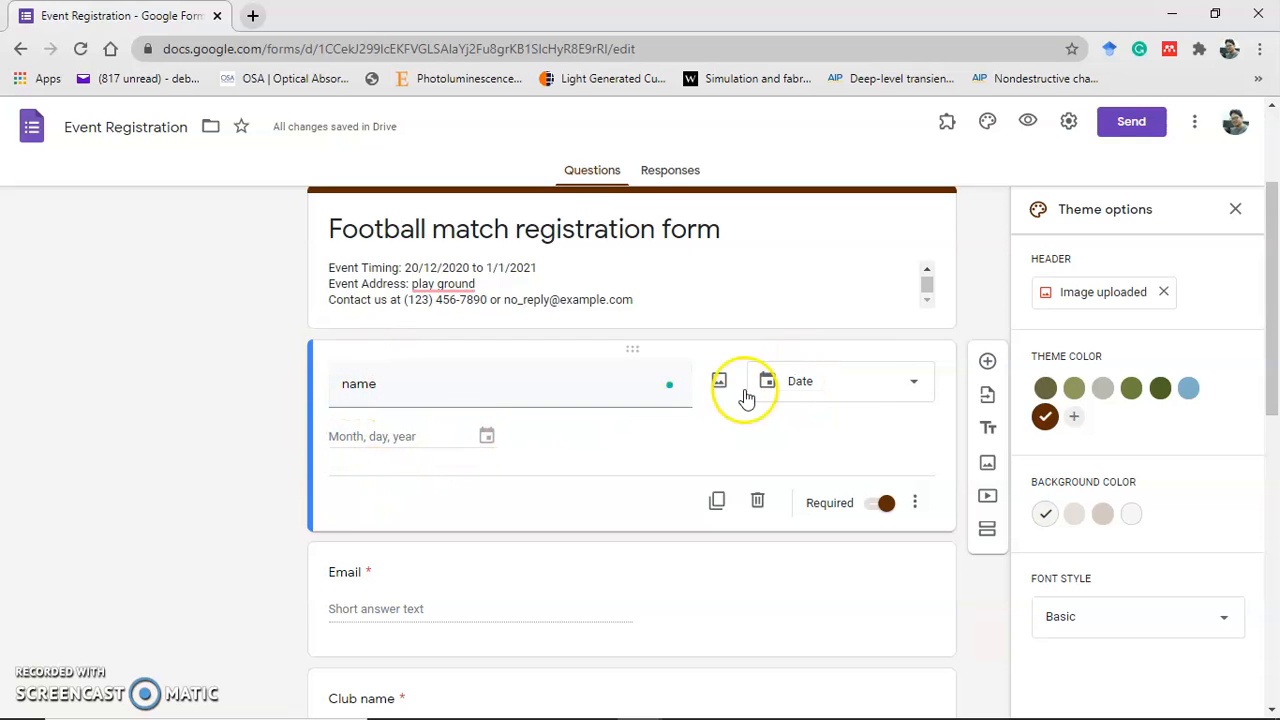
left_click(861, 383)
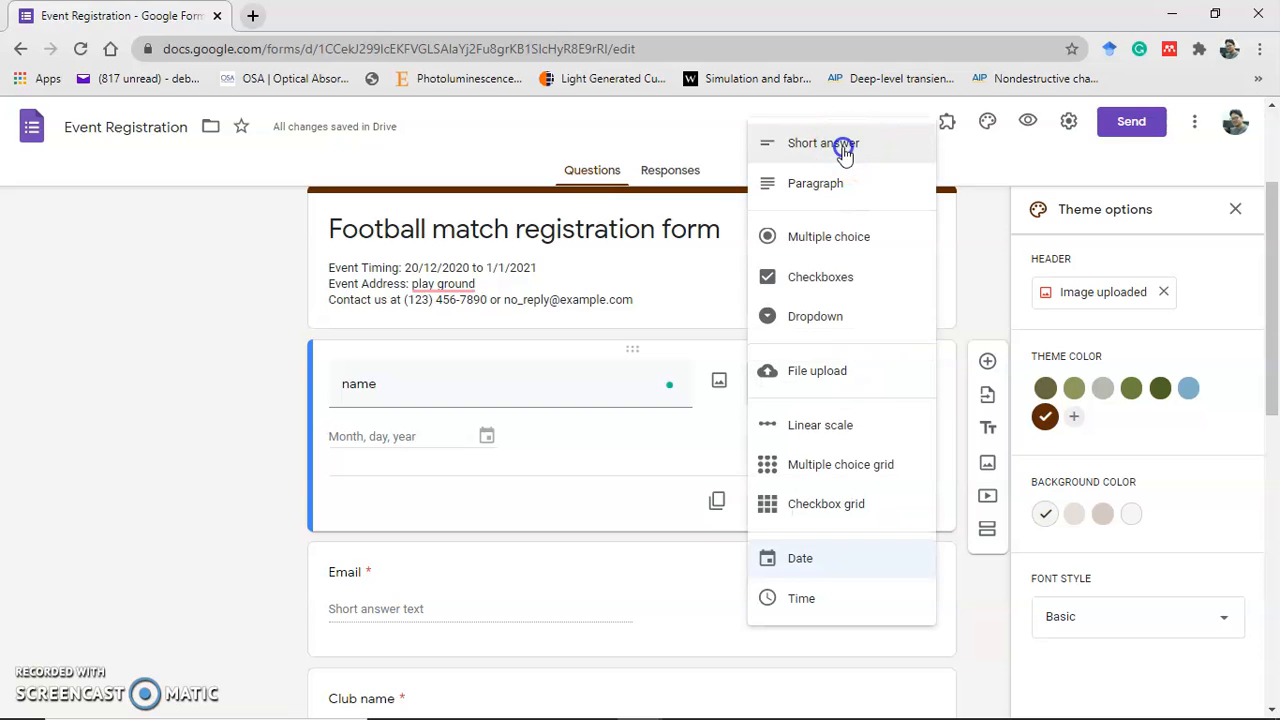
left_click(843, 147)
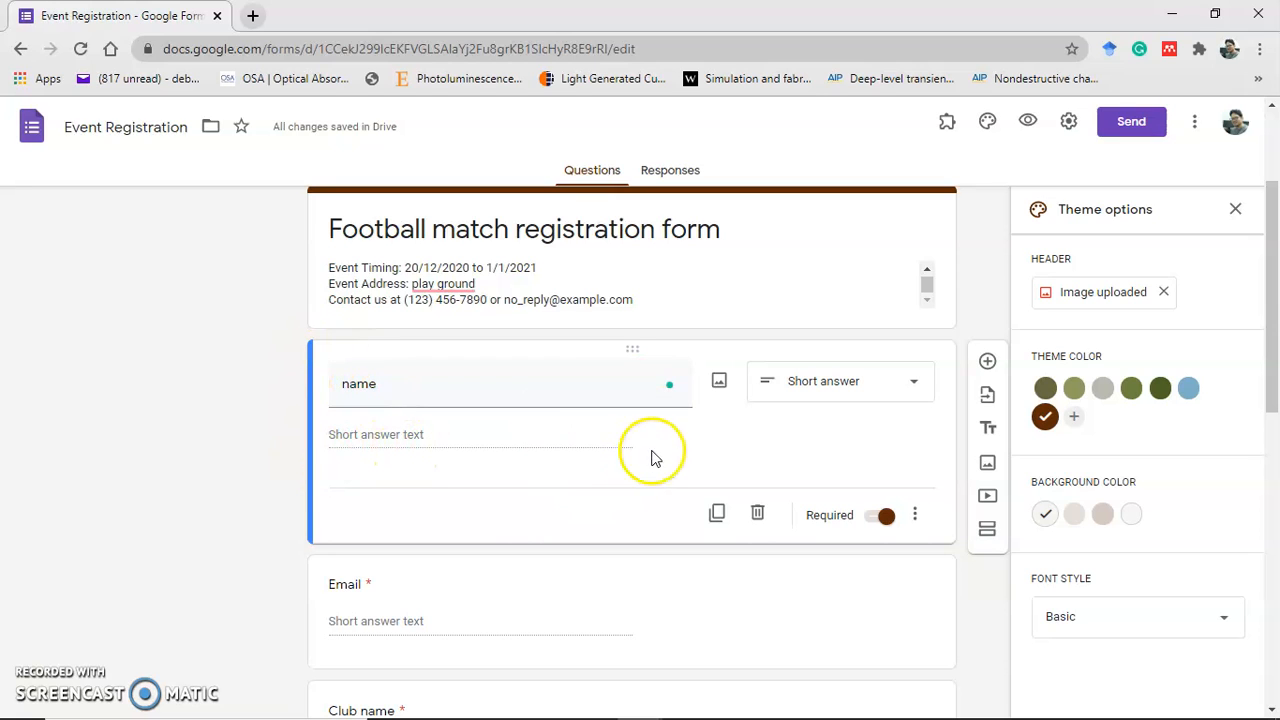
Duplicate the name question, delete the copy and make the remaining name question optional
left_click(718, 514)
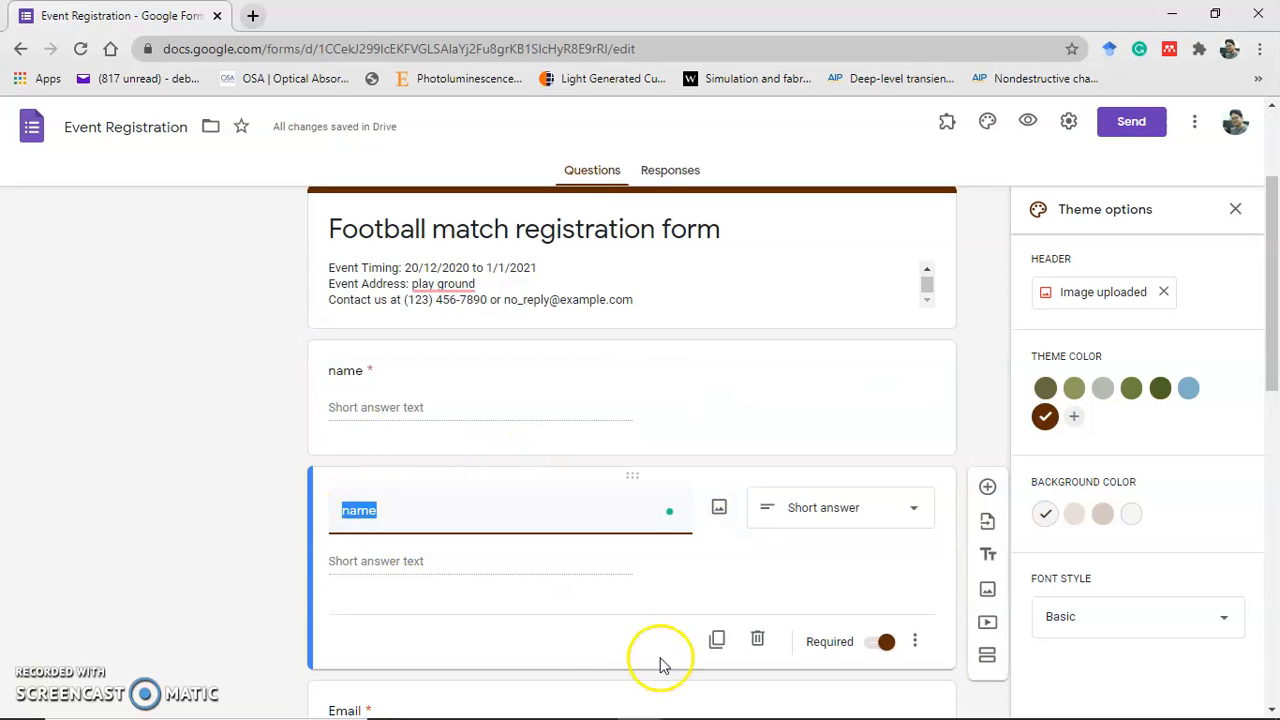
left_click(760, 642)
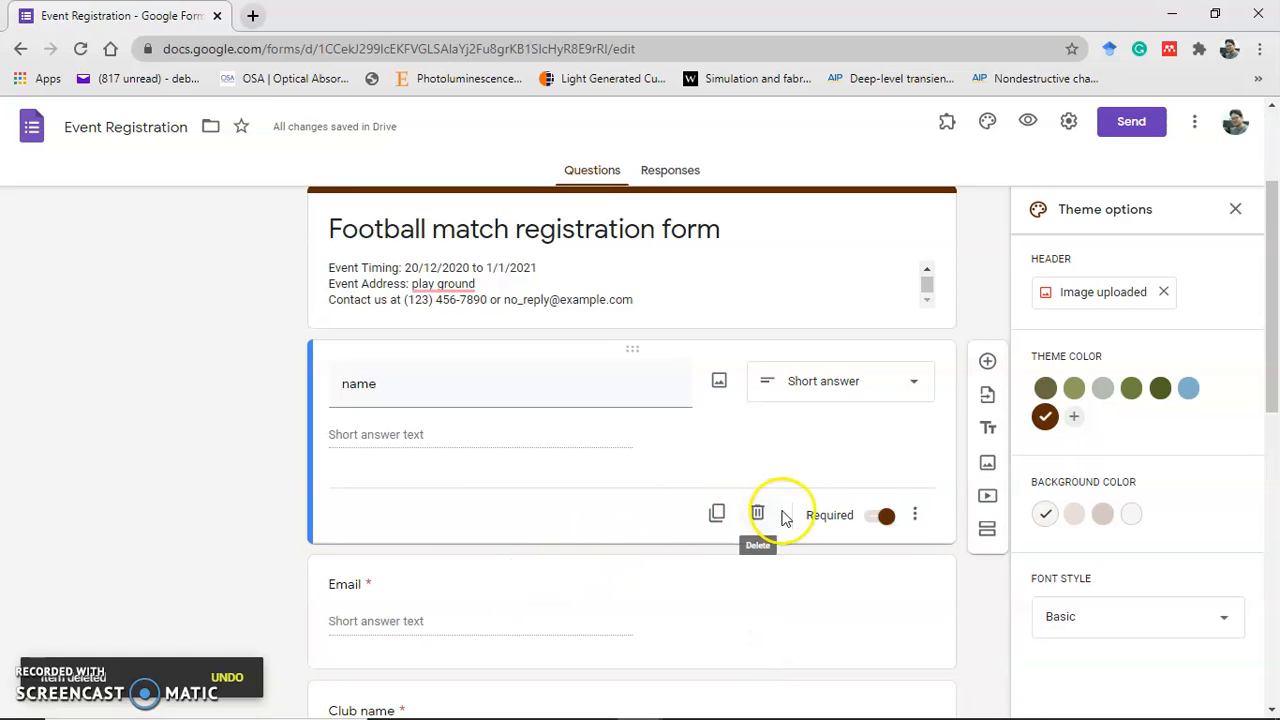
left_click(869, 520)
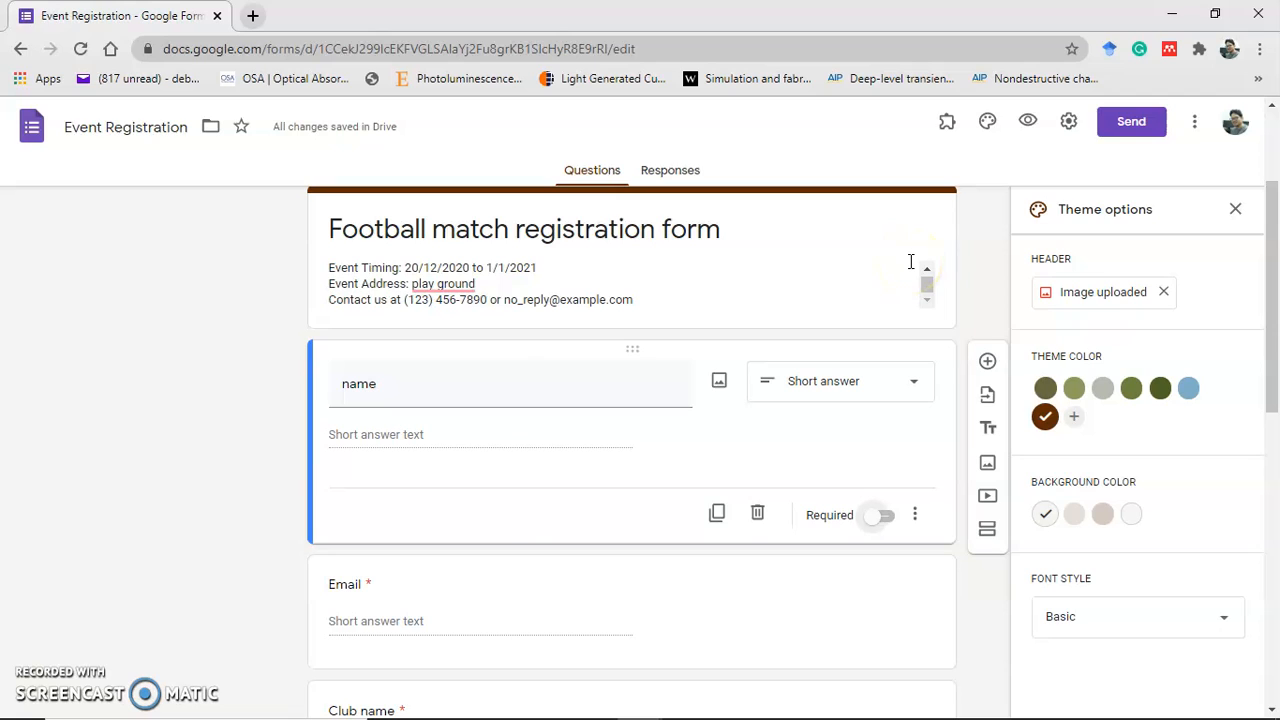
Preview the form and examine which questions are marked as required, from the header down to the submit button
left_click(1028, 124)
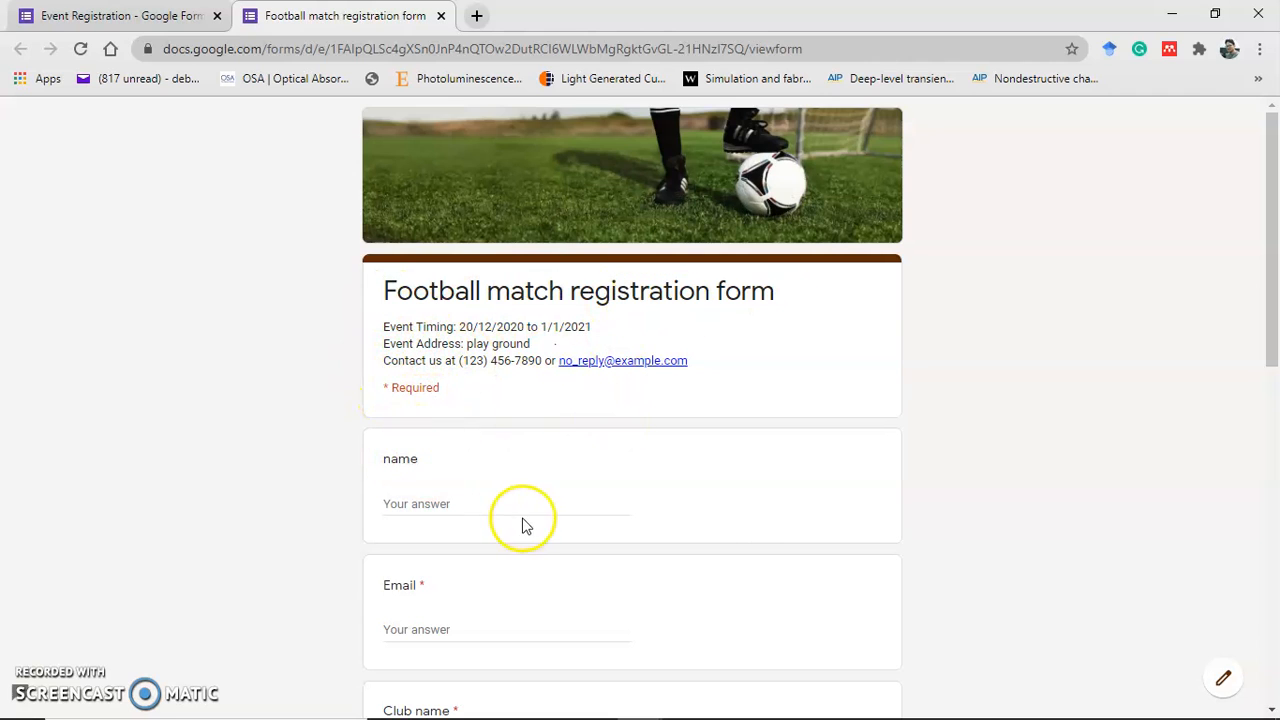
left_click_drag(1272, 249, 1272, 305)
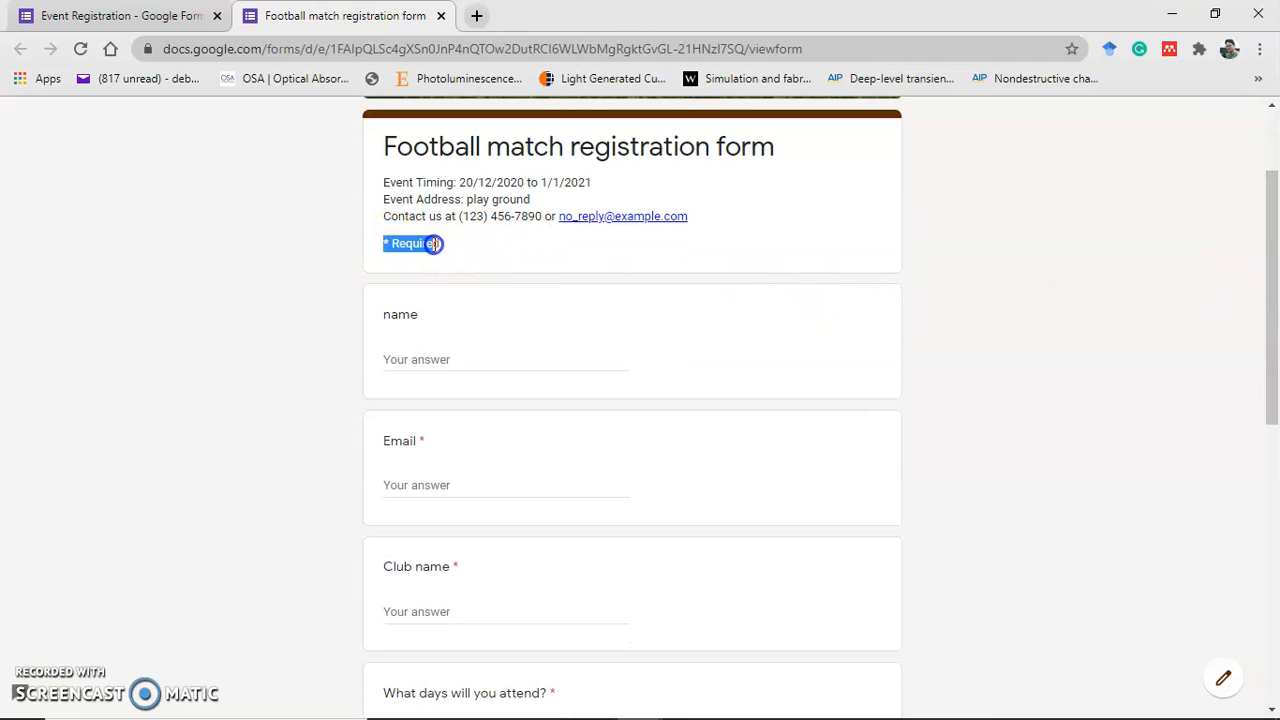
left_click(381, 248)
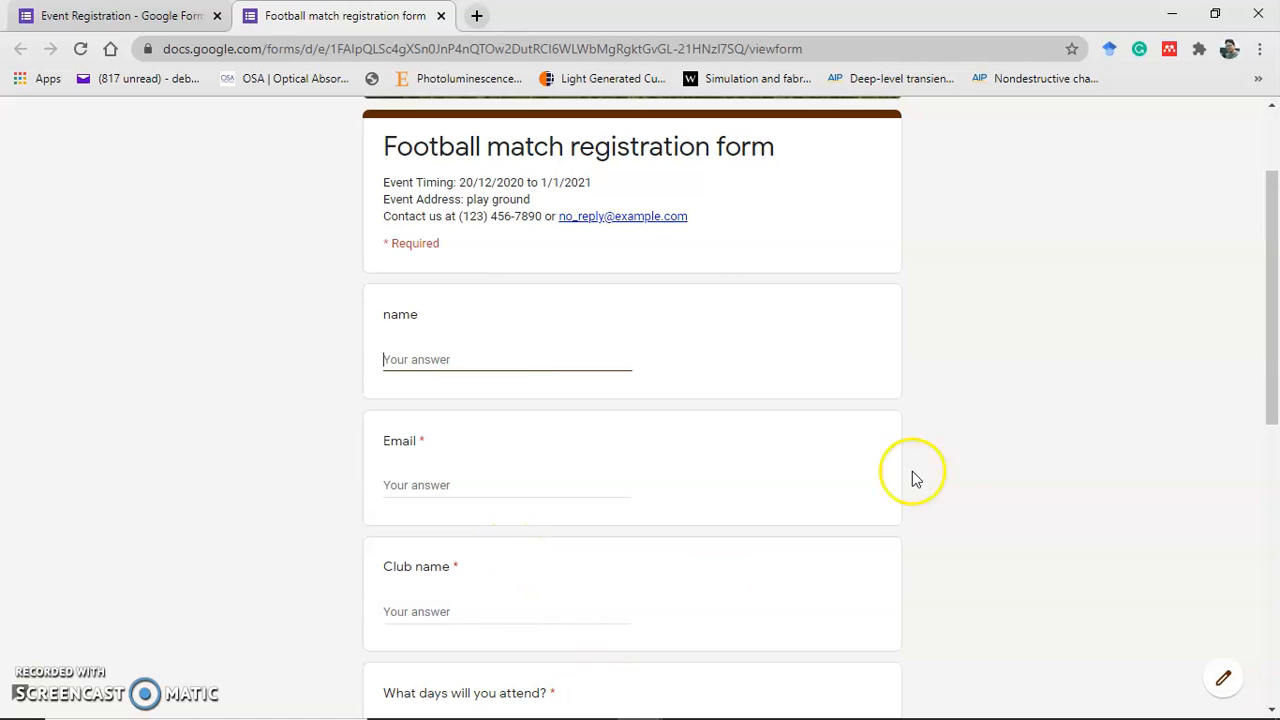
left_click(1272, 268)
left_click_drag(1272, 268, 1272, 546)
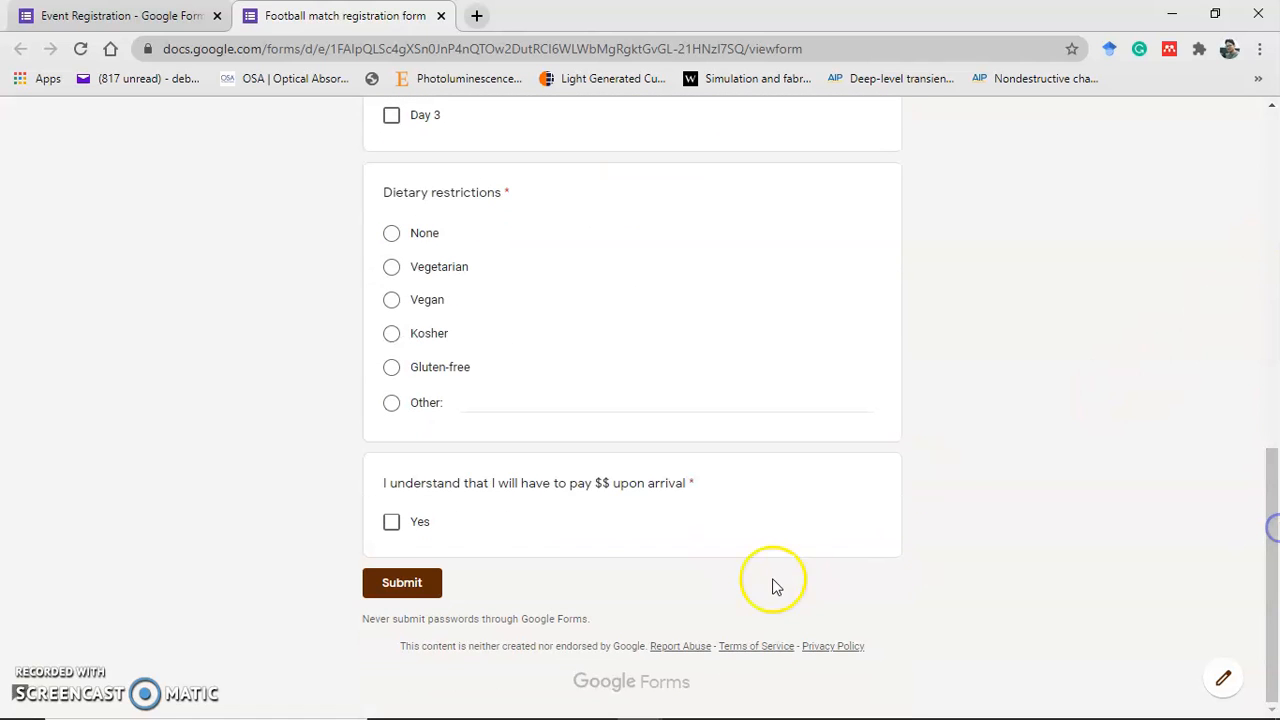
left_click_drag(1274, 486, 1276, 228)
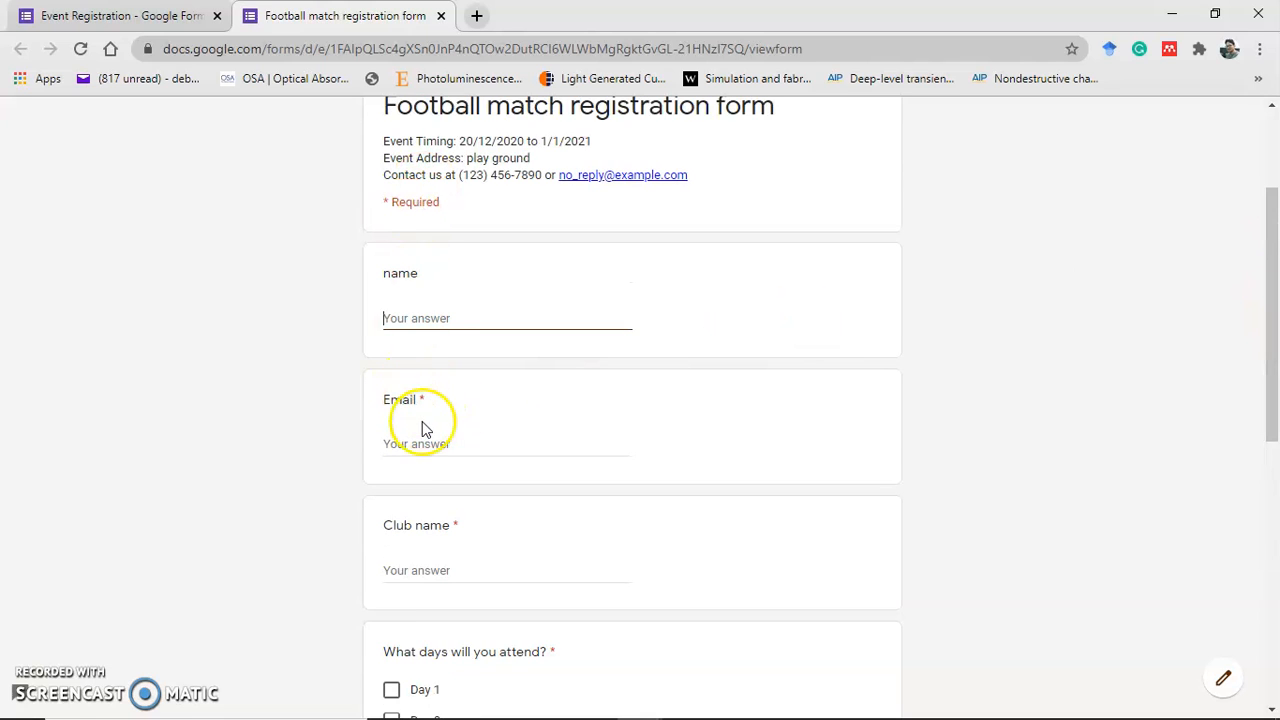
left_click_drag(1262, 286, 1276, 300)
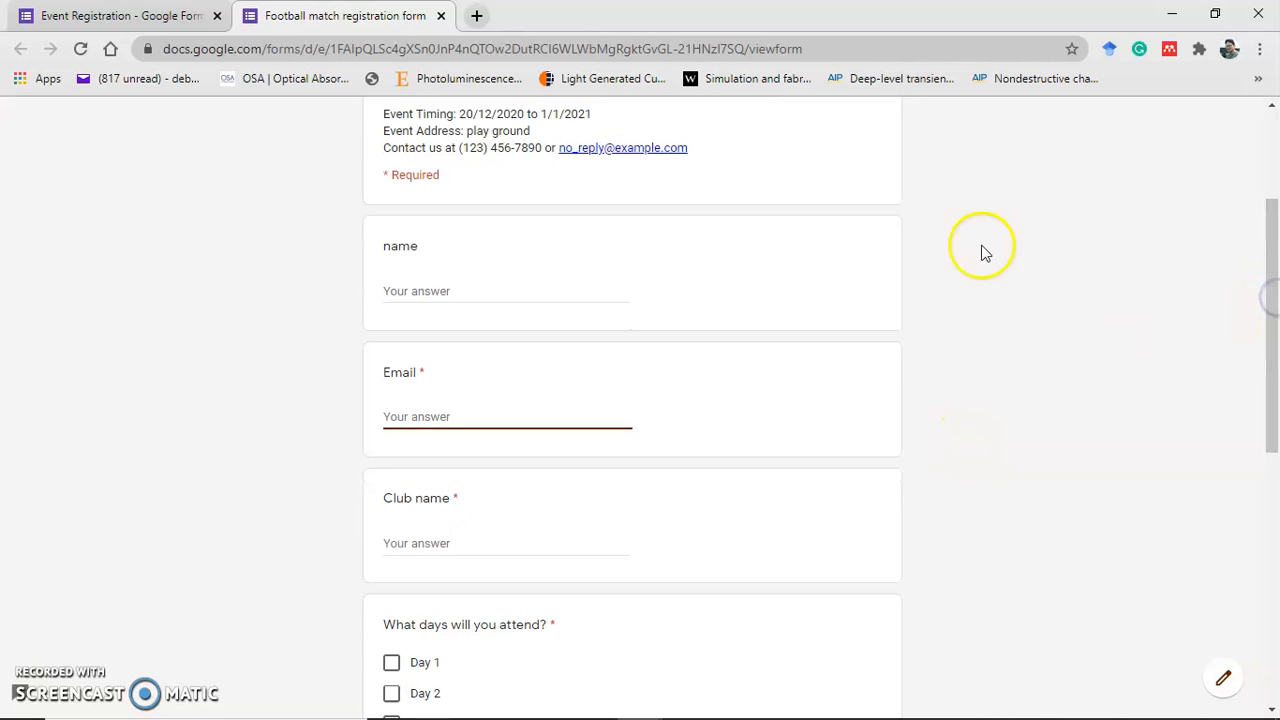
left_click_drag(1271, 229, 1263, 108)
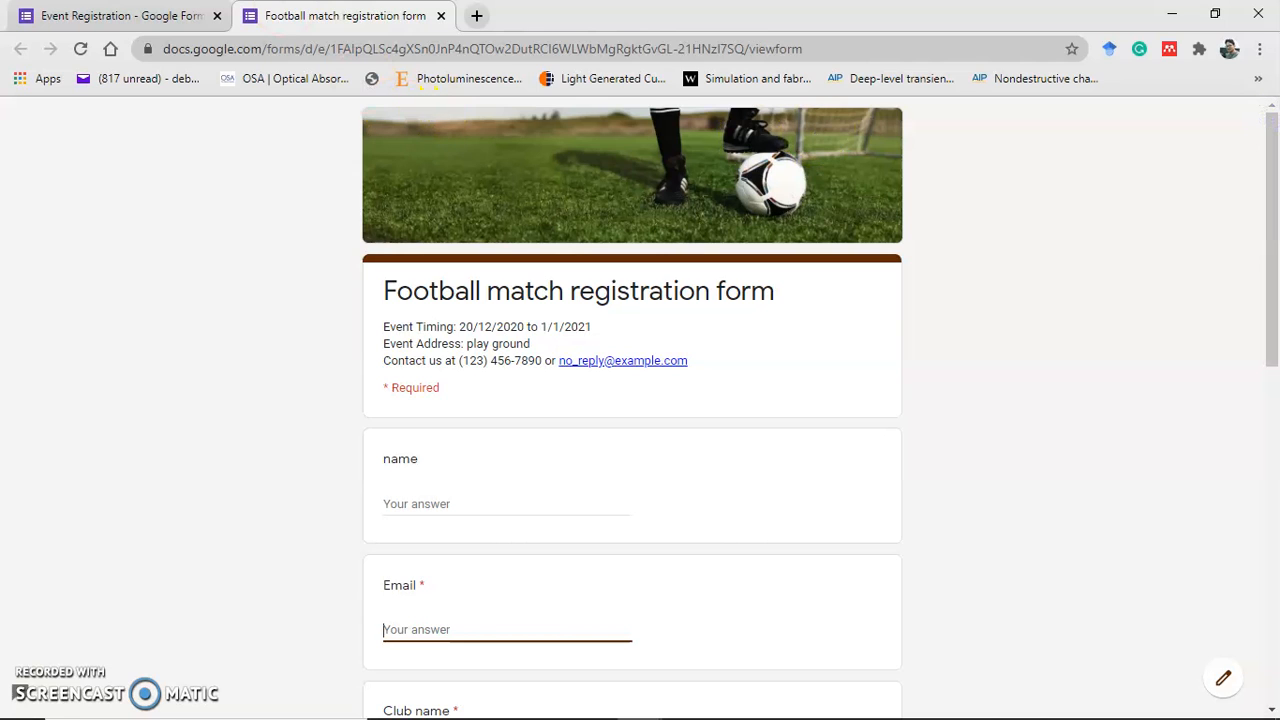
Return to the form editor and make the name question required
left_click(163, 12)
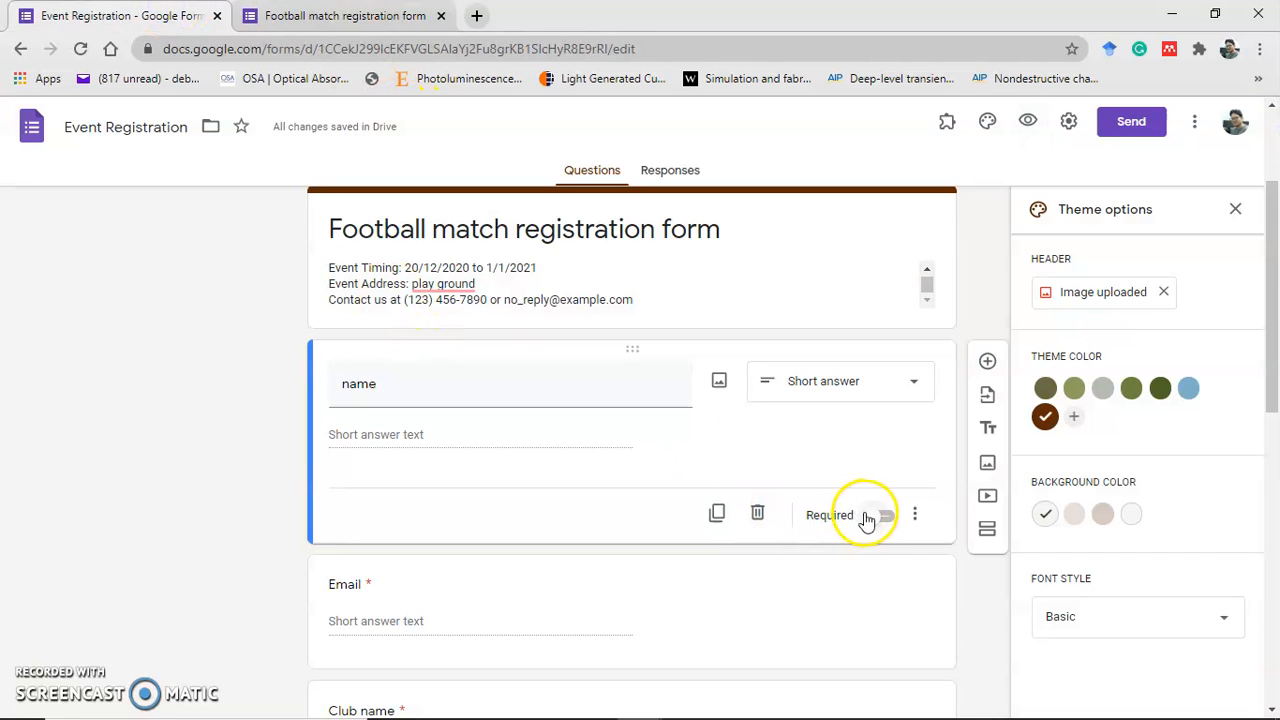
left_click(886, 518)
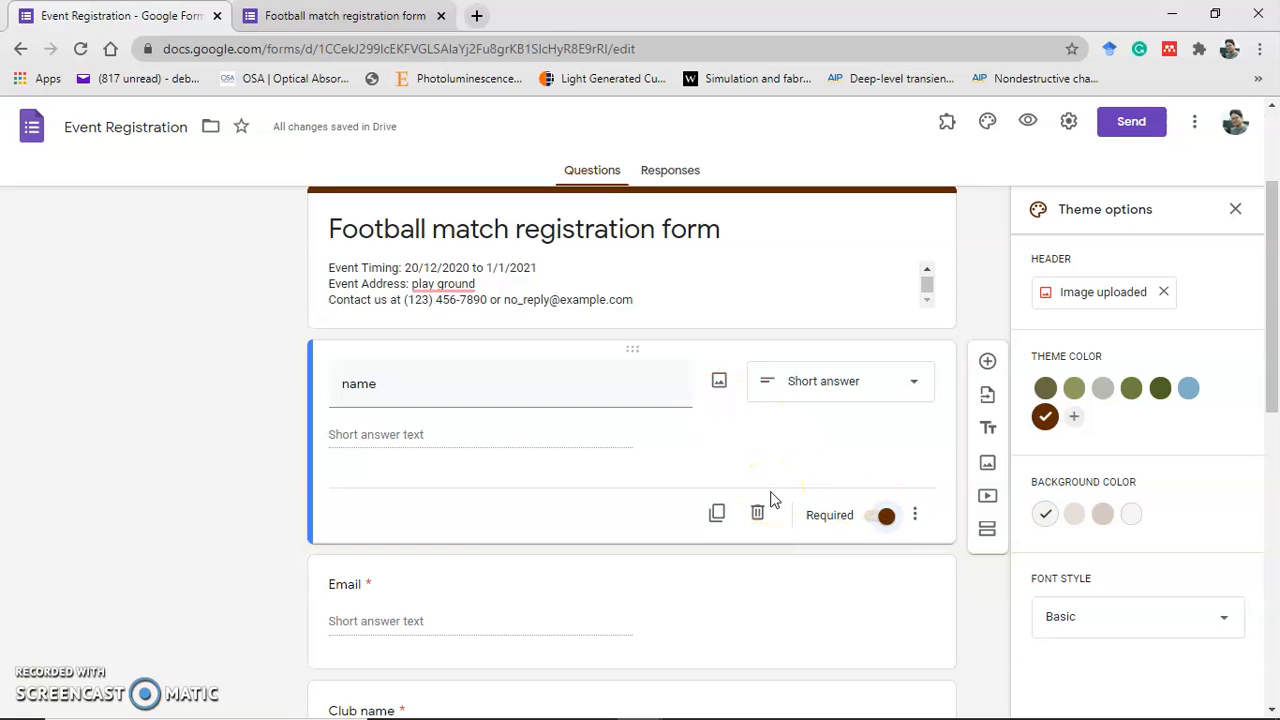
left_click(876, 518)
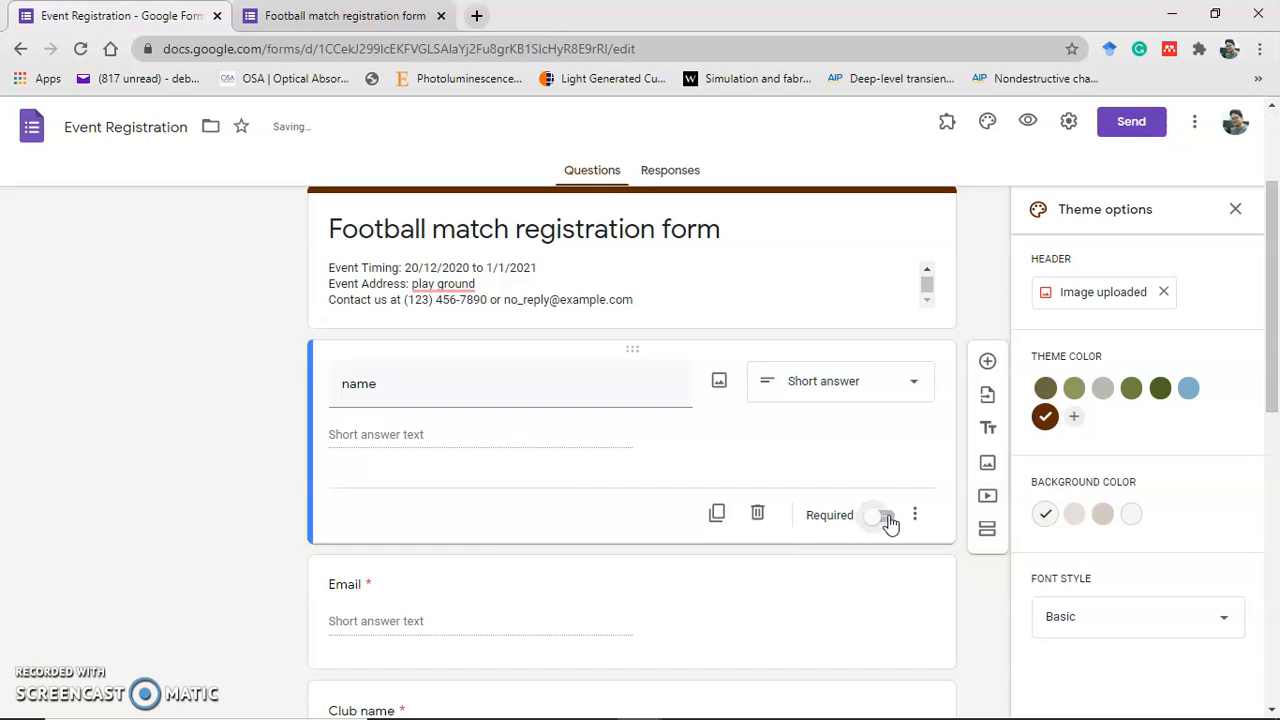
left_click(888, 520)
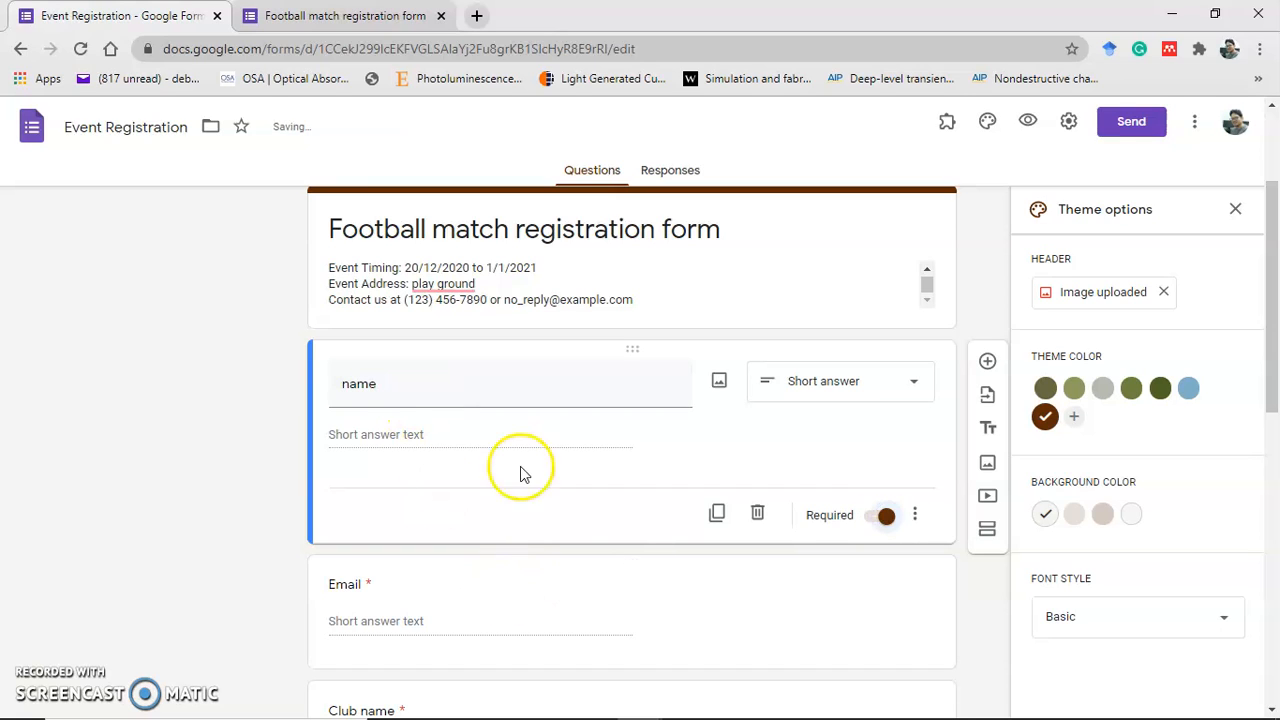
Close the theme options and view the General form settings, cancelling without saving
left_click_drag(1270, 294, 1275, 238)
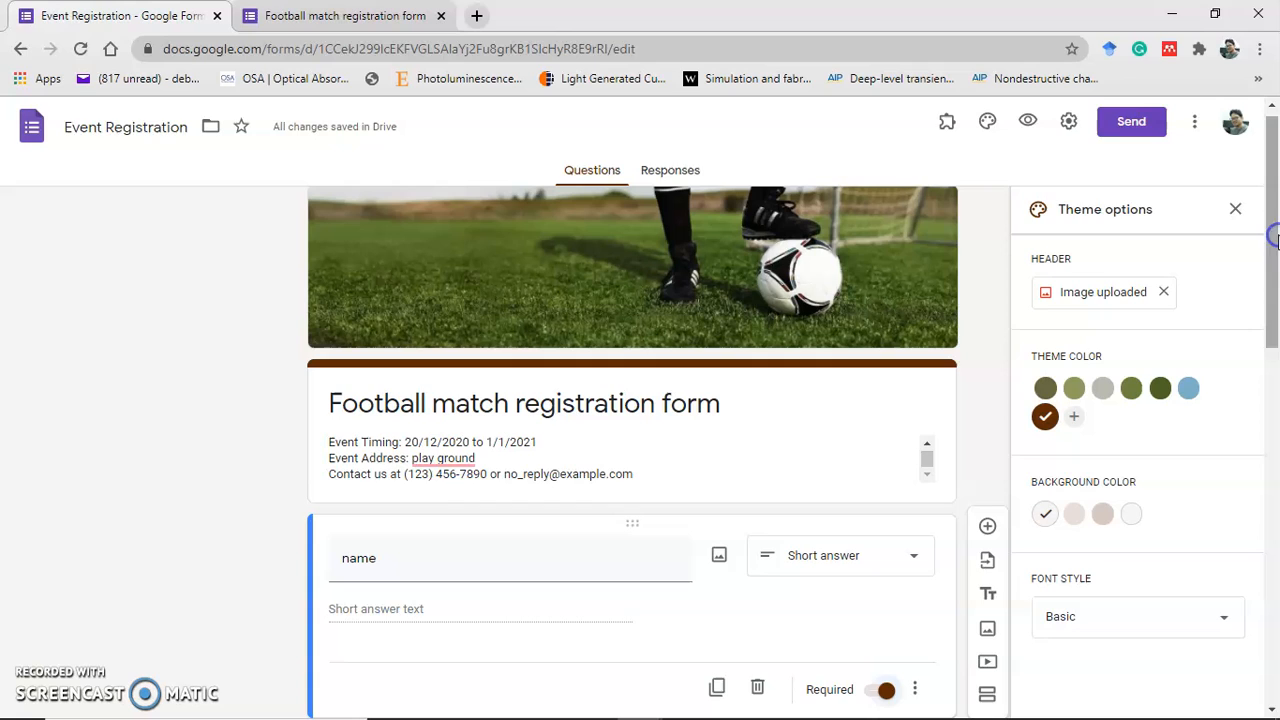
left_click(990, 122)
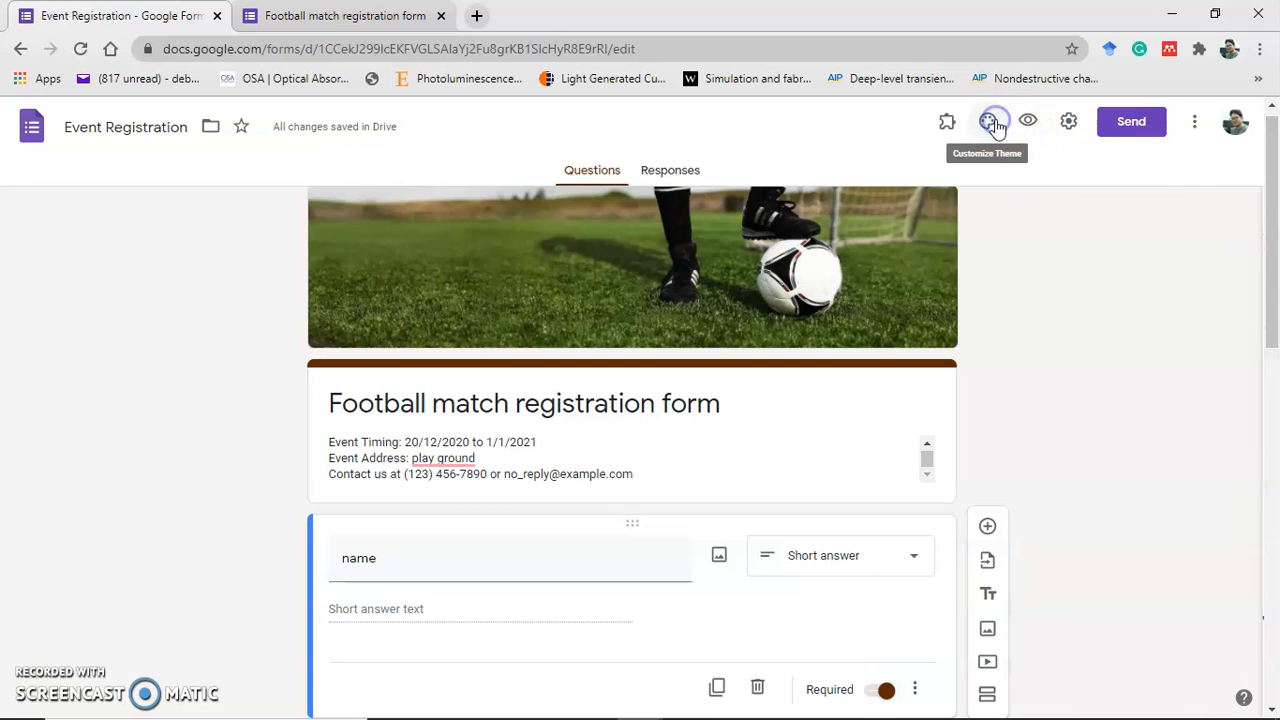
left_click(1068, 123)
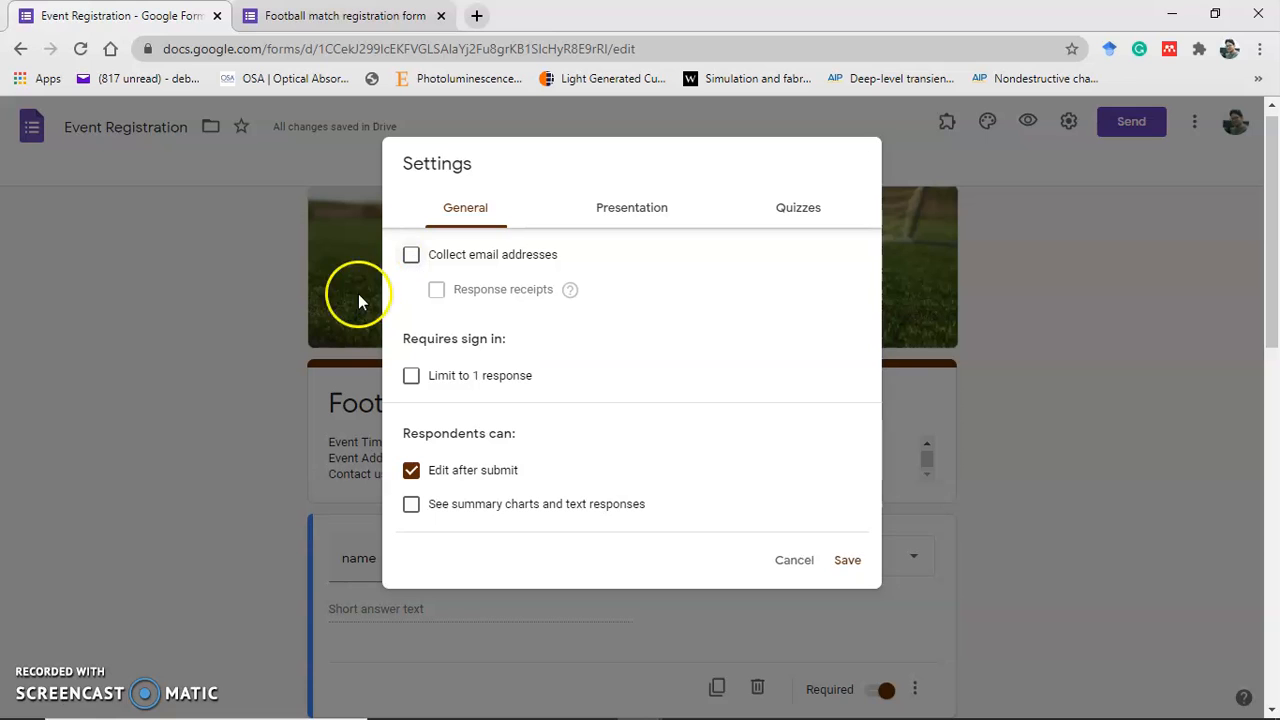
left_click(794, 560)
Select the Email question for editing and check its answer field in the form preview before returning to the editor
left_click_drag(1271, 300, 1271, 410)
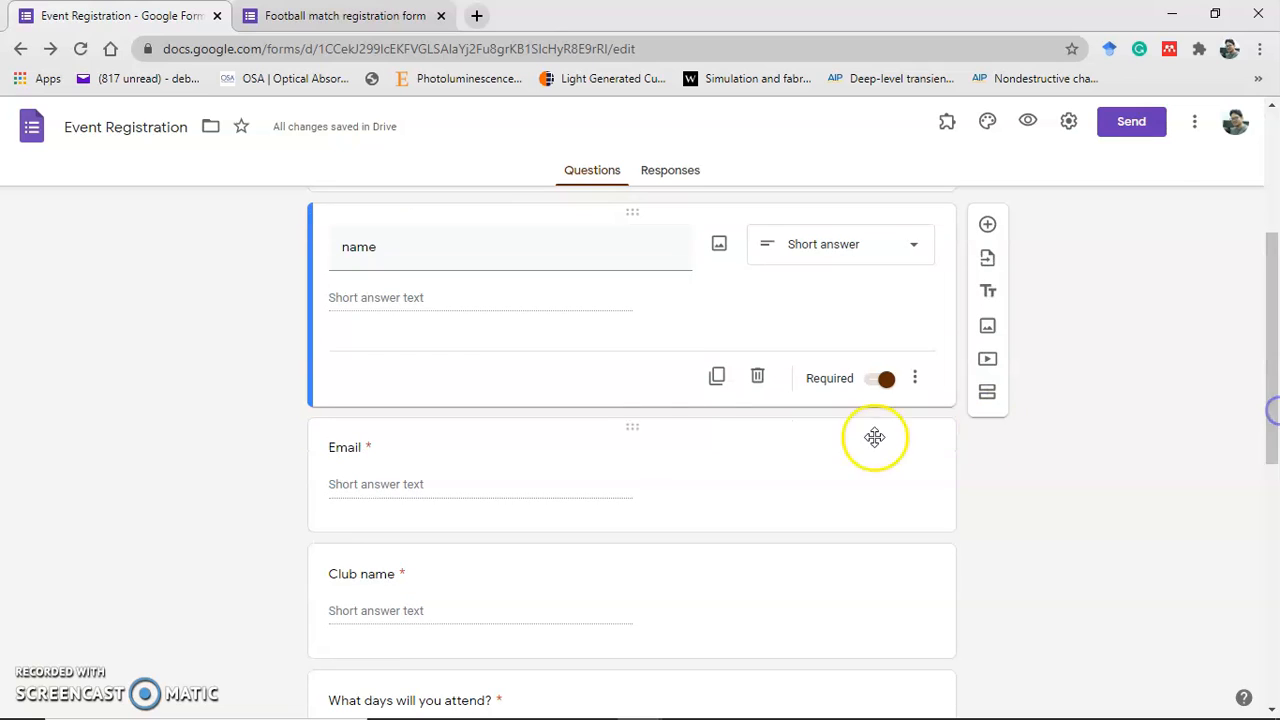
left_click(588, 437)
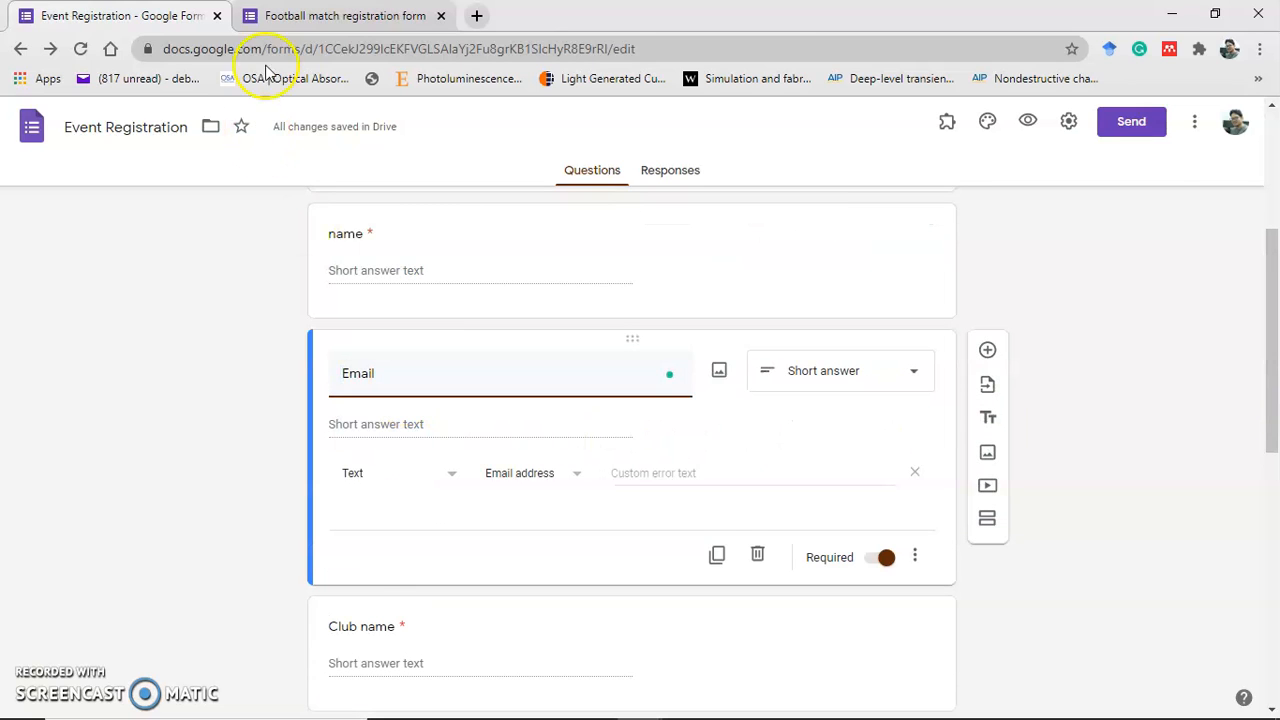
left_click(321, 15)
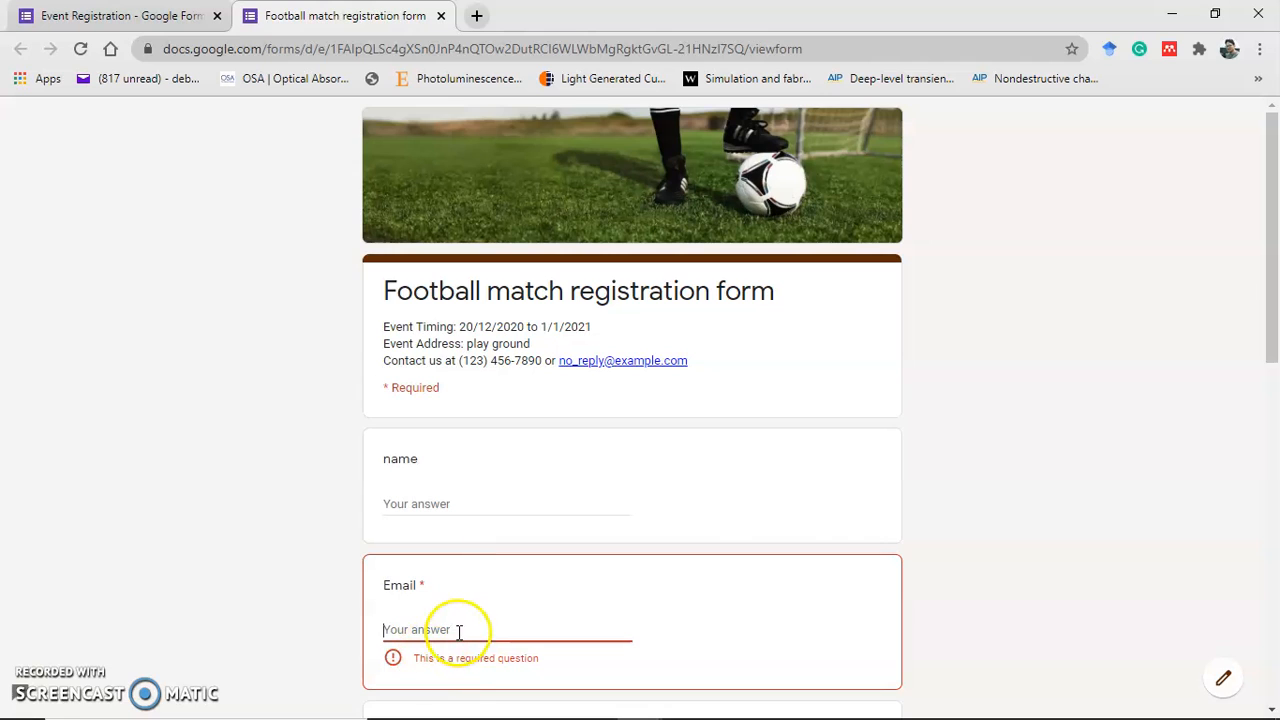
left_click_drag(1262, 277, 1270, 385)
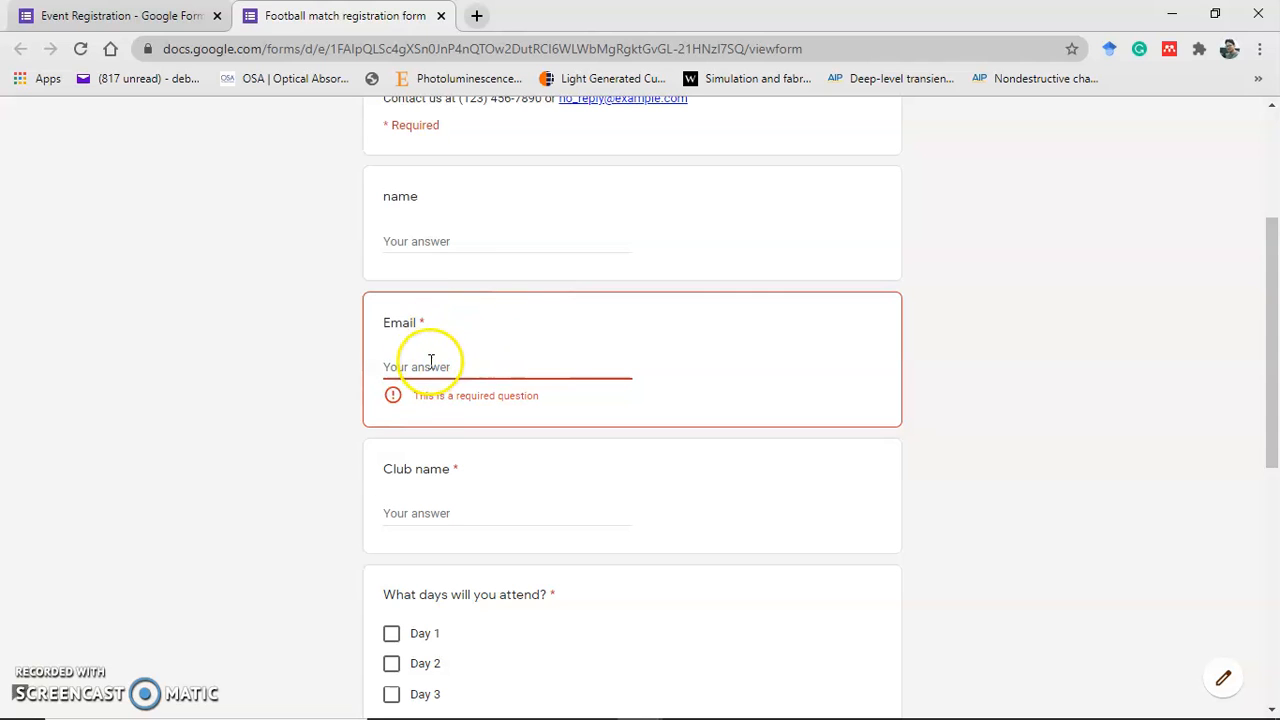
left_click(141, 12)
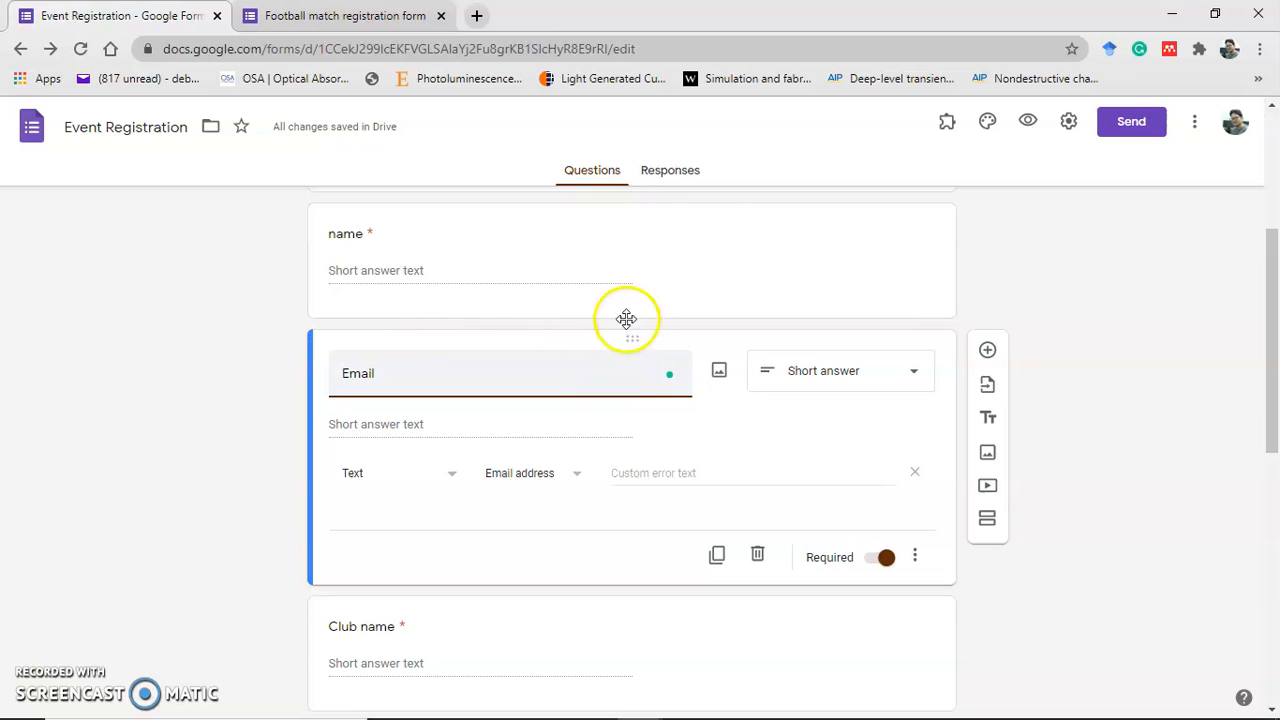
Turn on "Collect email addresses" in the General form settings and save the settings
left_click(1073, 122)
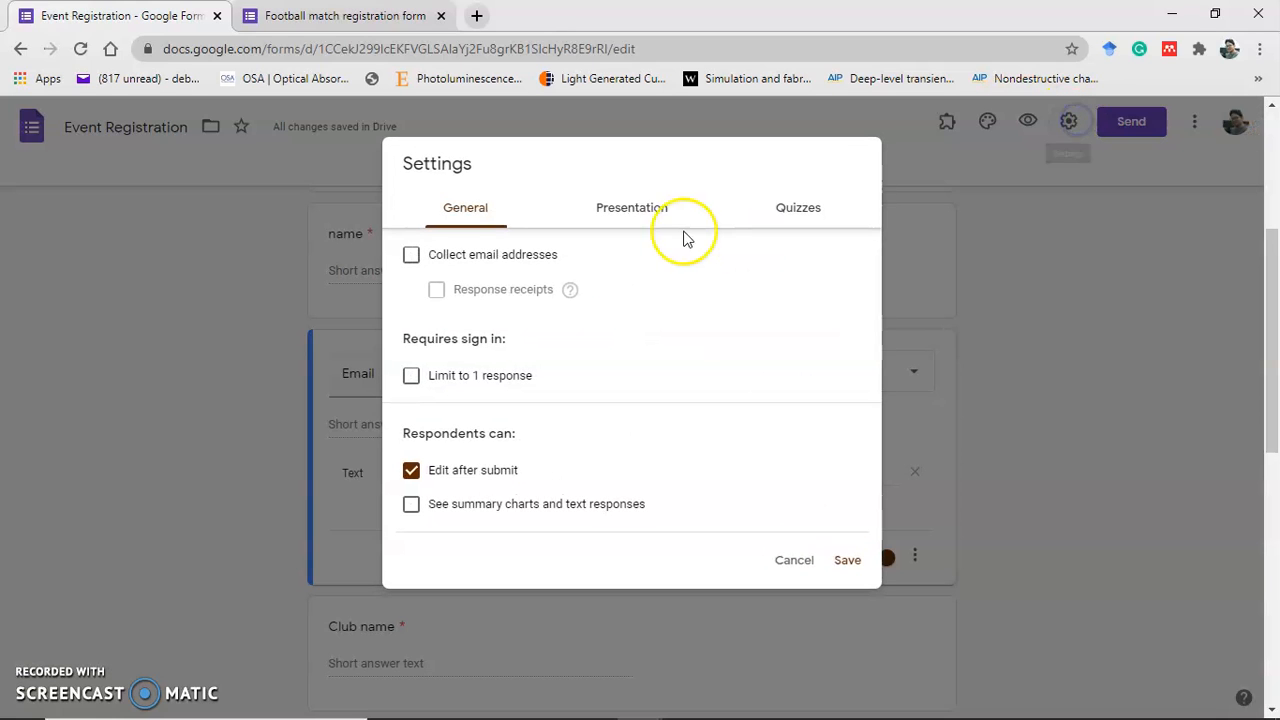
left_click(411, 257)
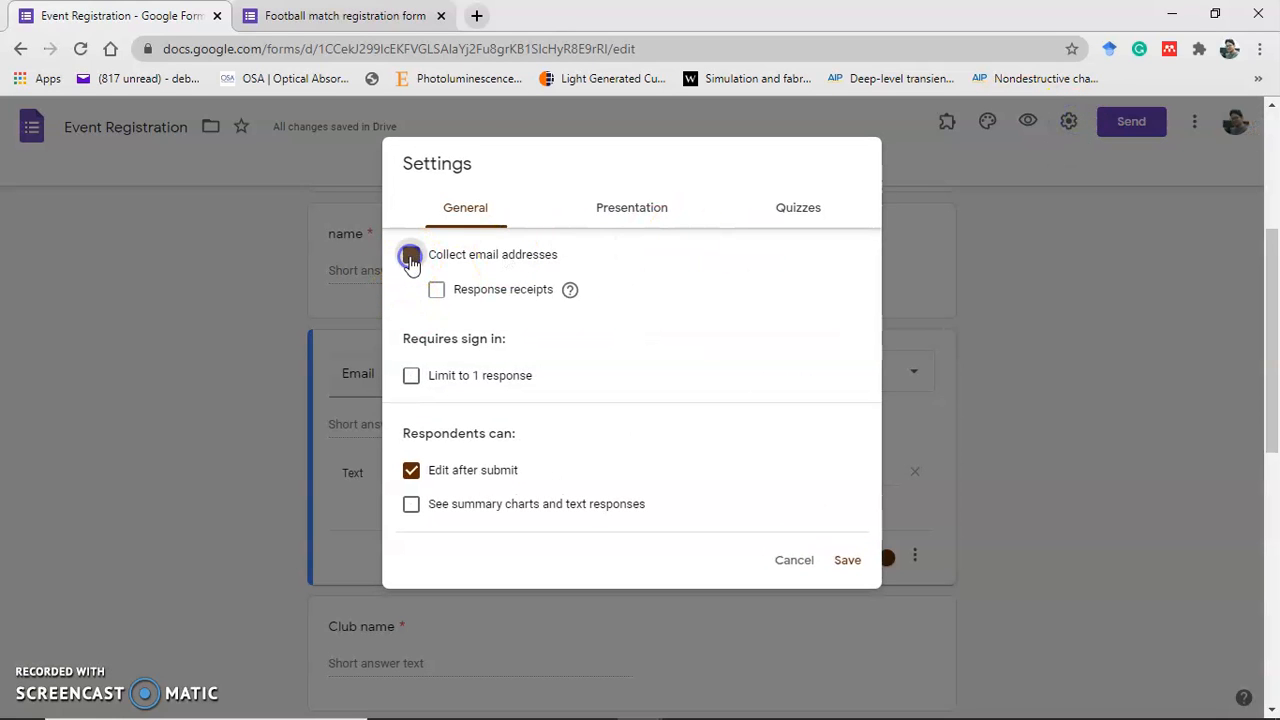
left_click(848, 562)
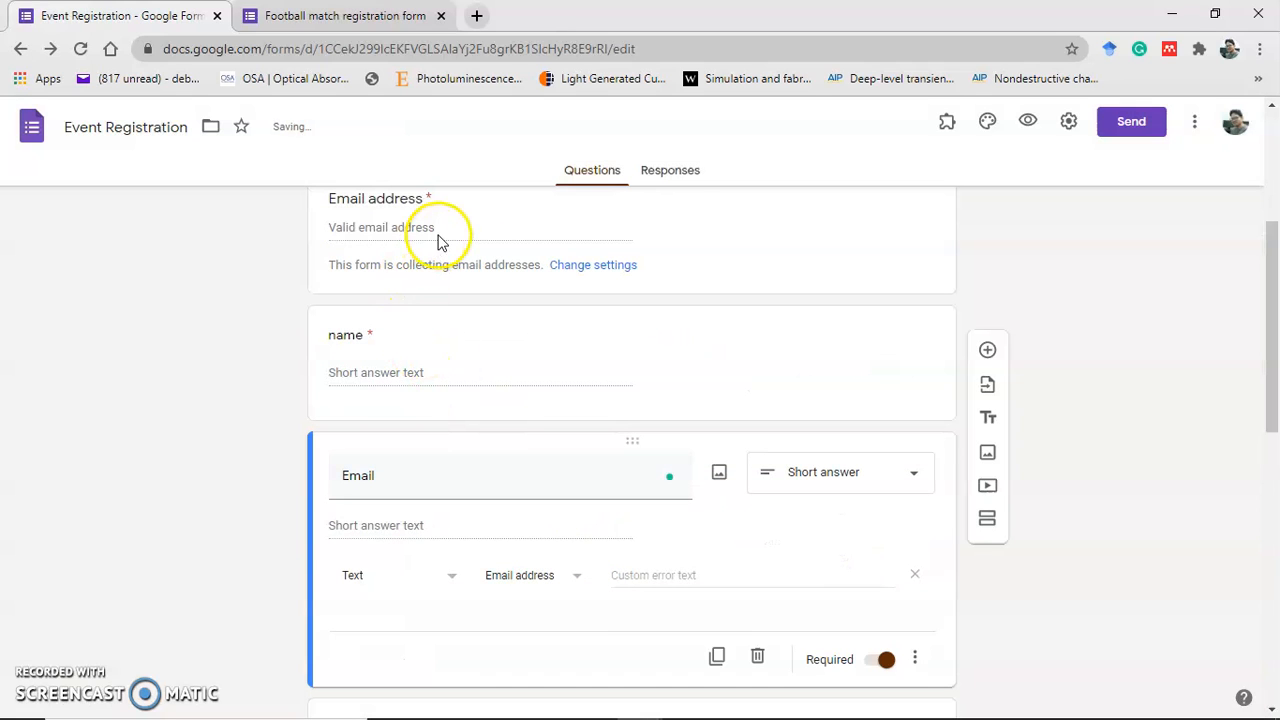
Examine the email address field below the form description in the editor
left_click_drag(1272, 268, 1271, 214)
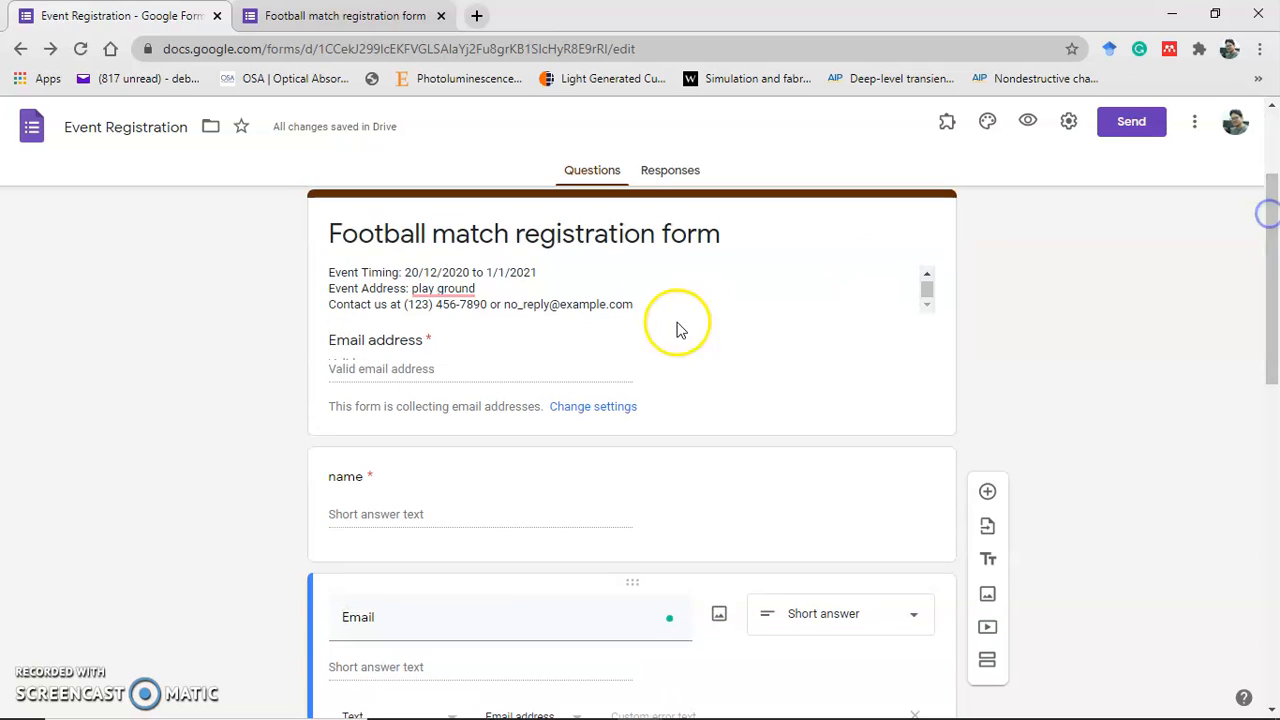
left_click(442, 330)
left_click(397, 345)
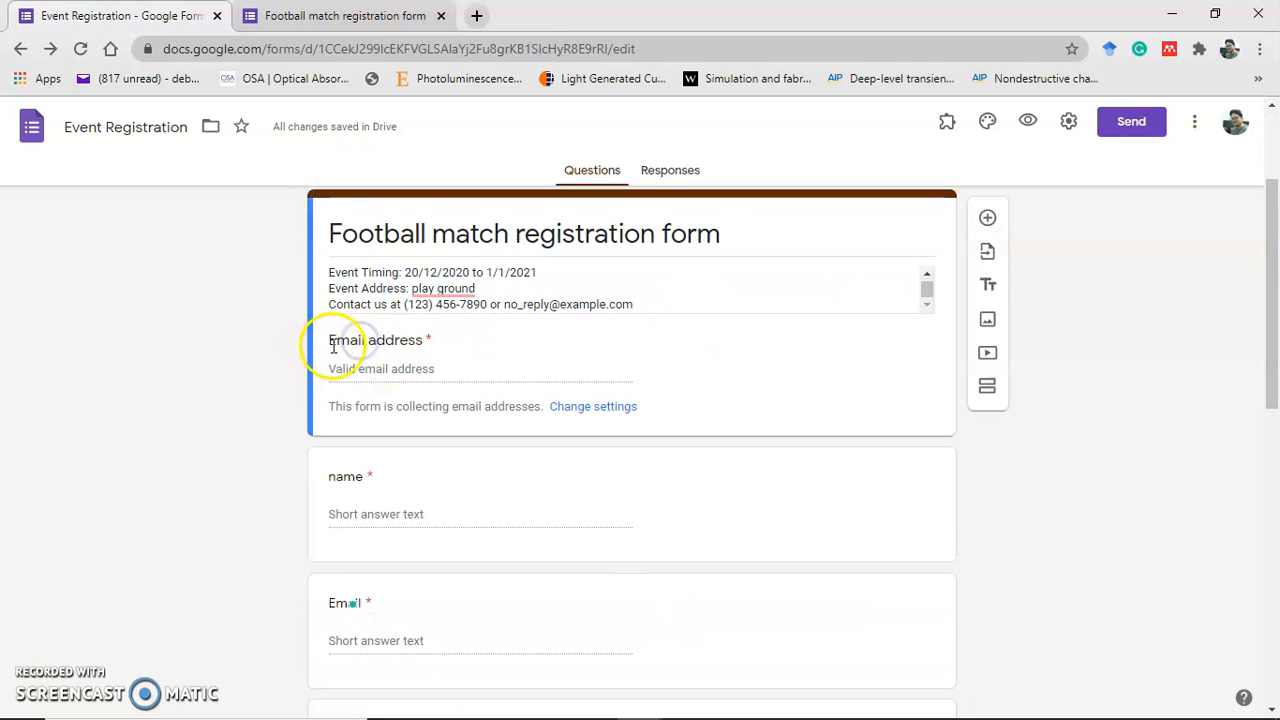
left_click_drag(332, 344, 427, 343)
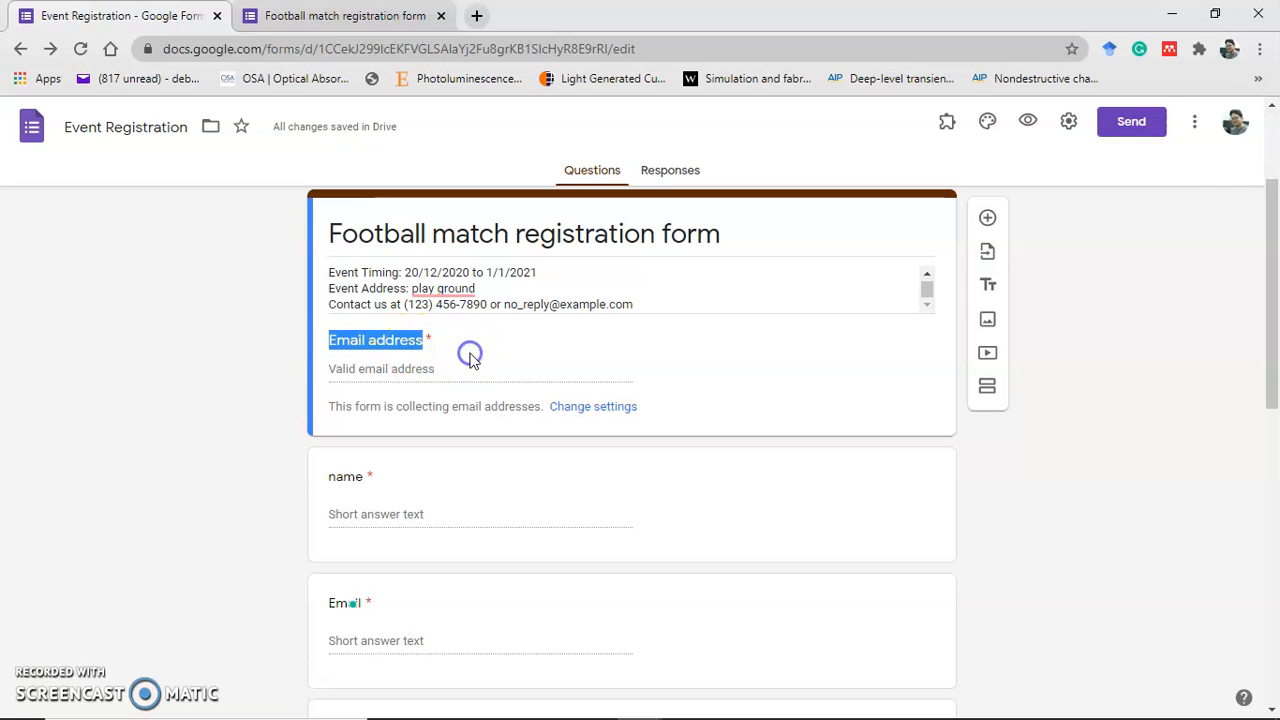
left_click(440, 369)
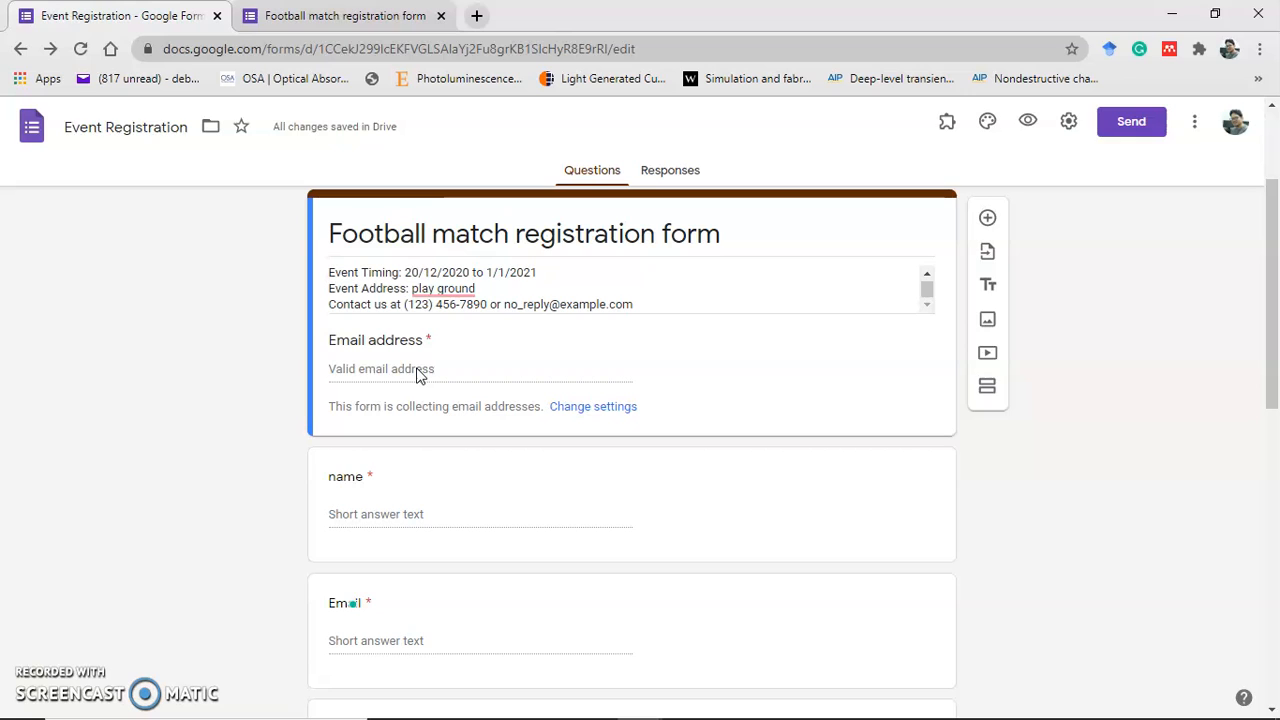
mouse_move(418, 372)
left_mouse_down()
mouse_move(371, 345)
mouse_move(334, 368)
mouse_move(379, 370)
left_mouse_up()
Turn off "Collect email addresses" and turn on "Limit to 1 response" in the General form settings, and save them
left_click(1068, 121)
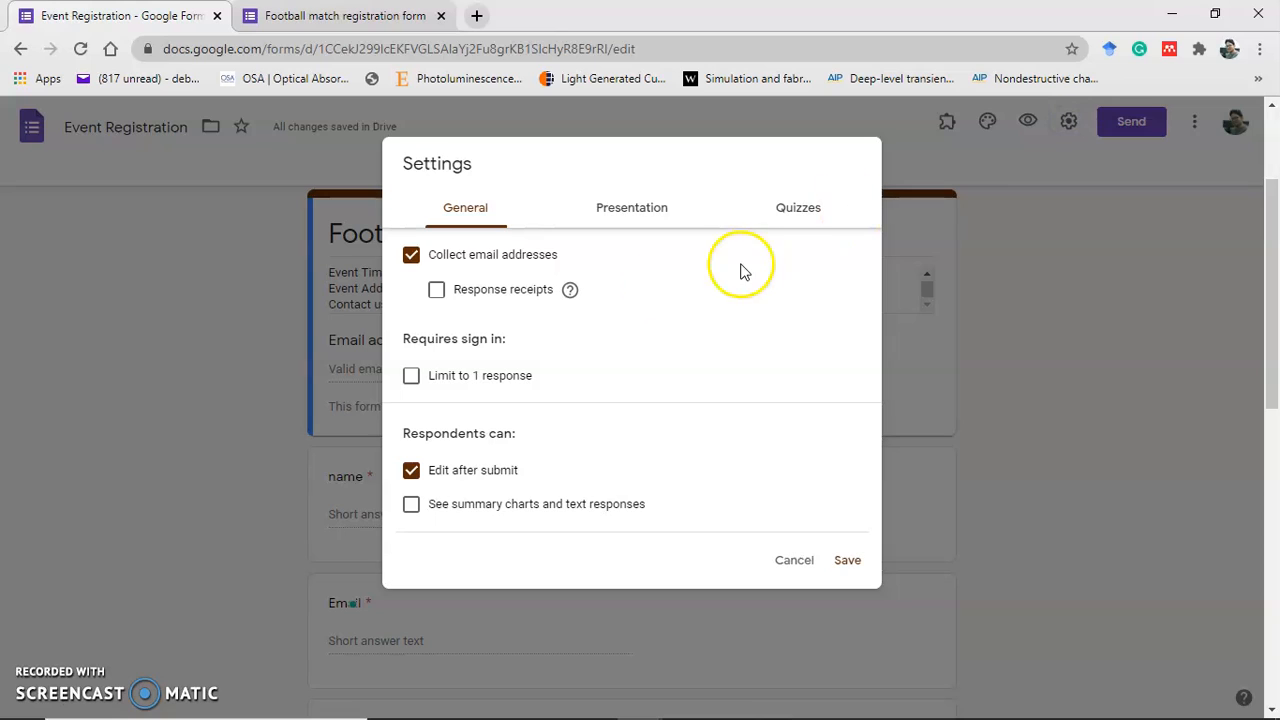
left_click(413, 258)
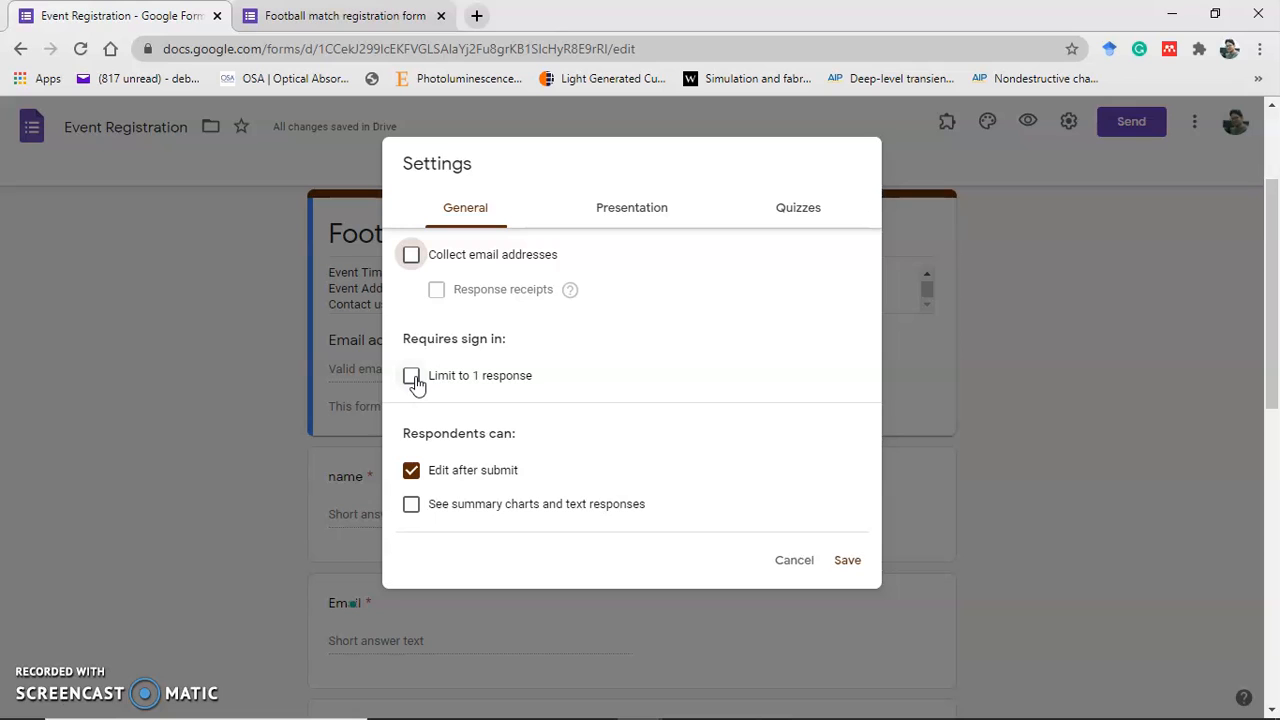
left_click(412, 377)
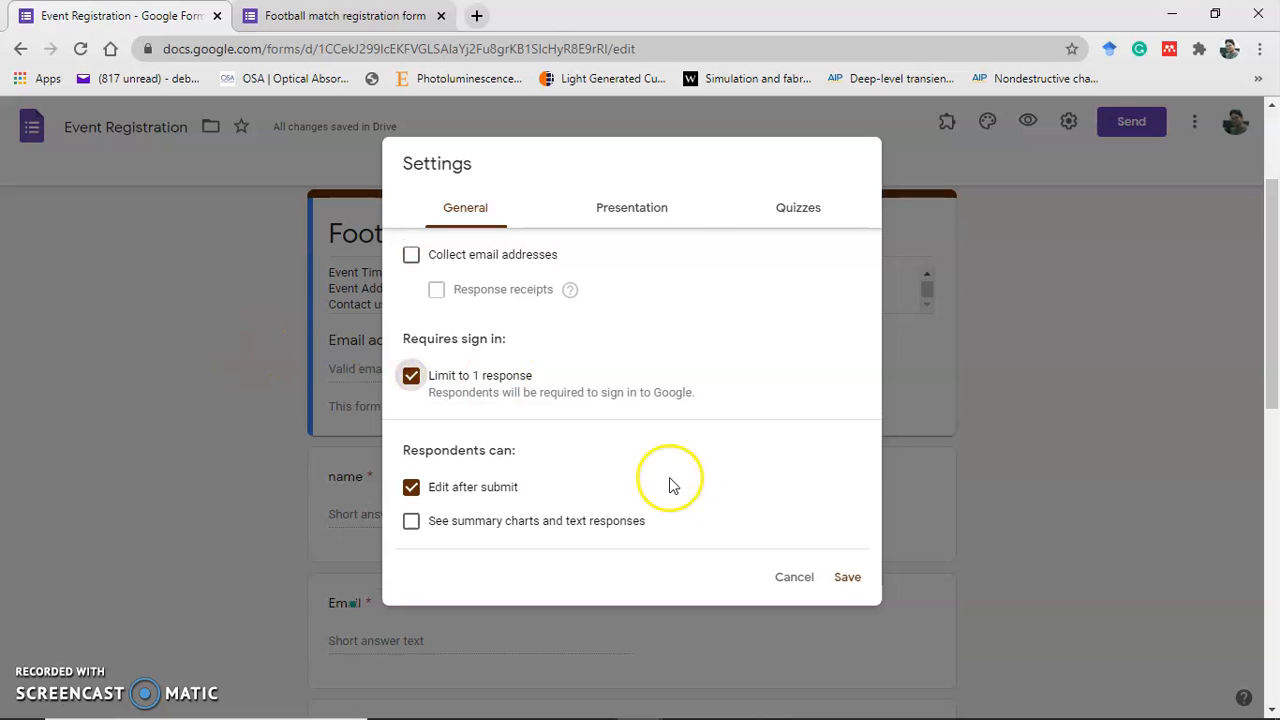
left_click(847, 577)
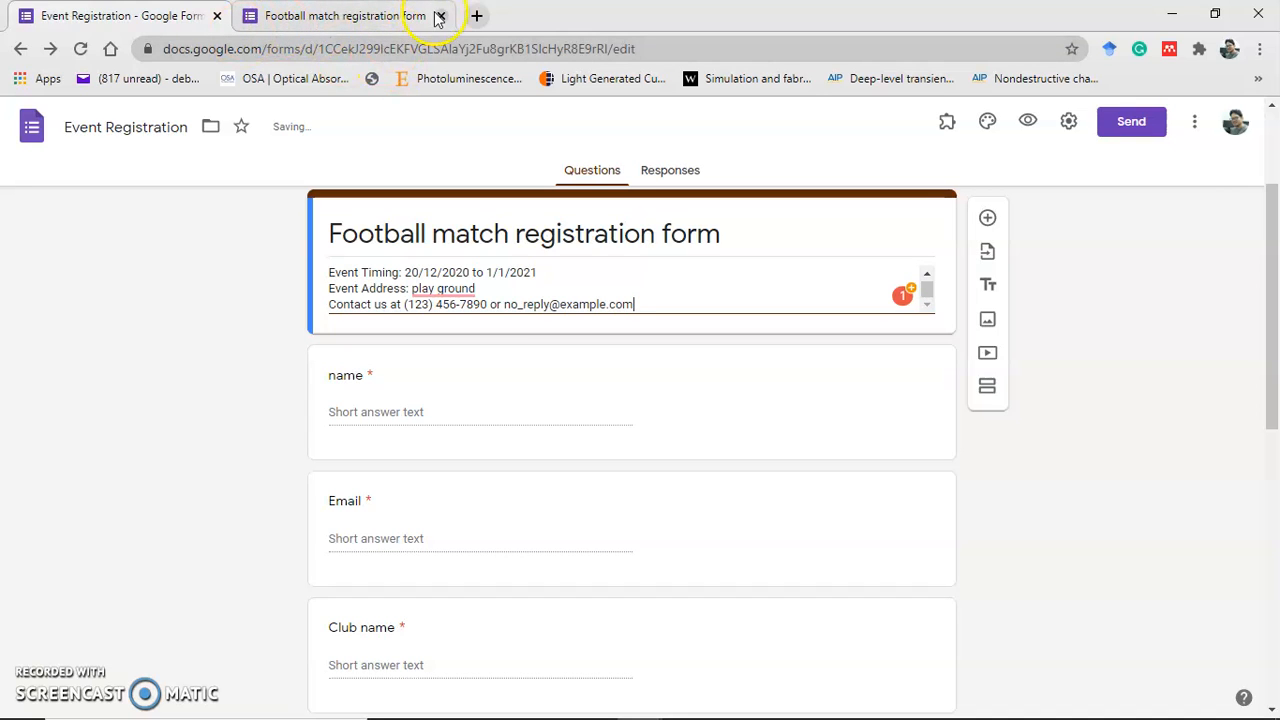
Close the old form preview, review a fresh preview down to the Submit button, and return to the editor
left_click(438, 16)
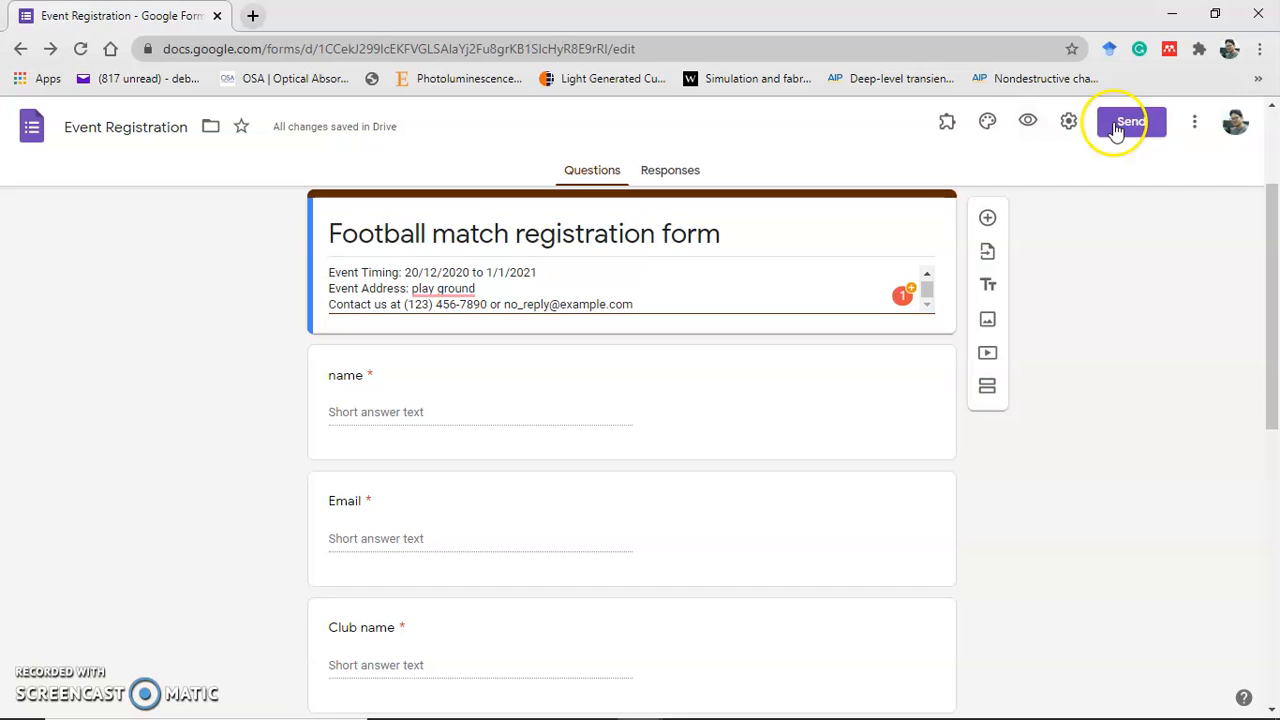
left_click(1030, 121)
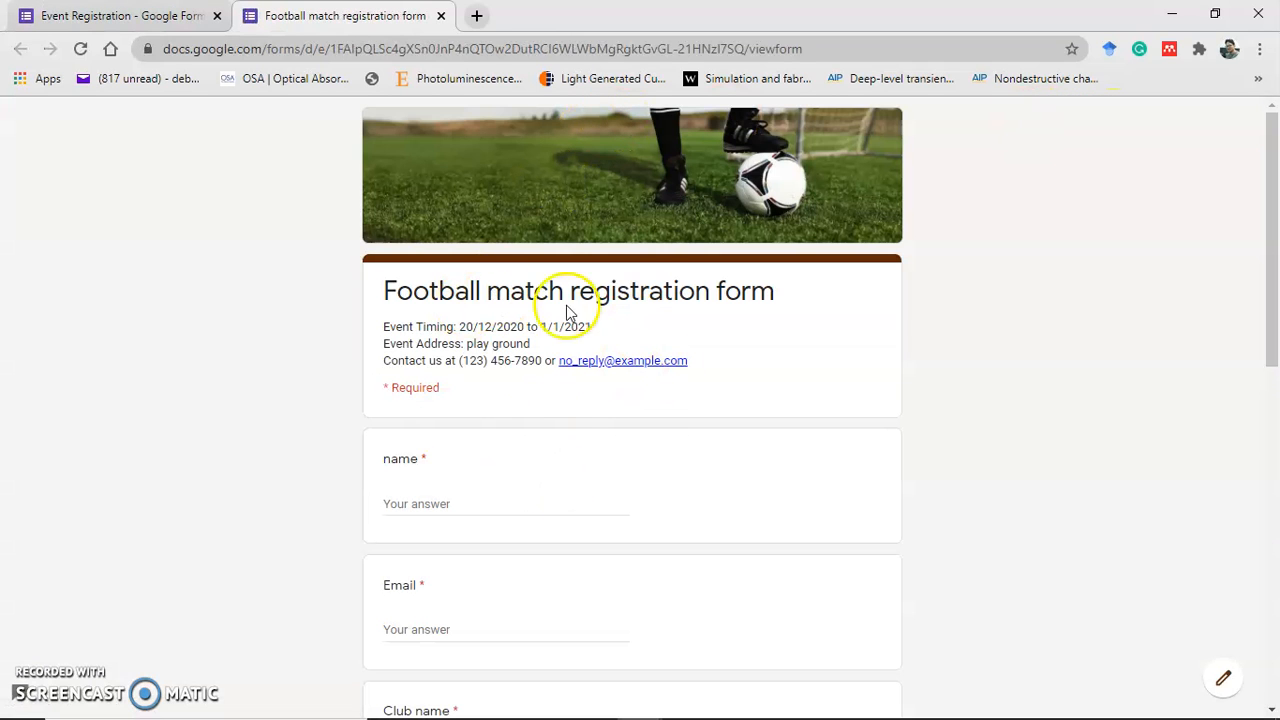
left_click_drag(1276, 178, 1276, 500)
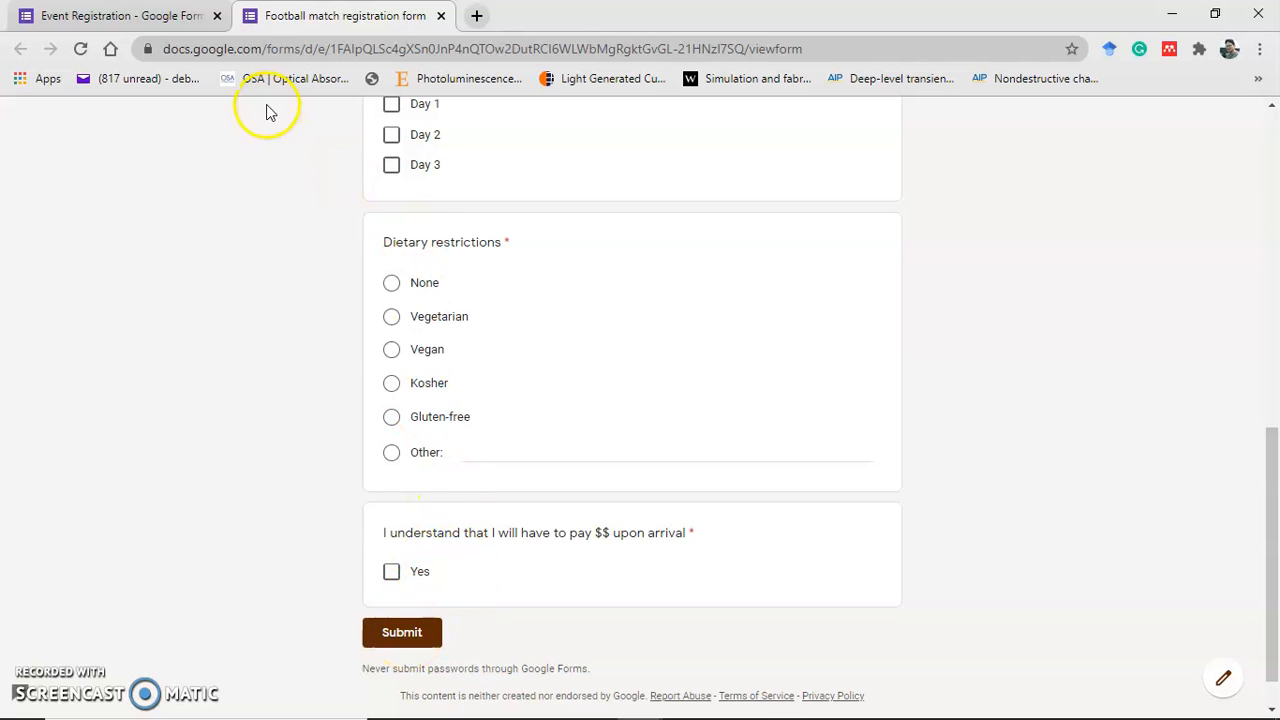
left_click(185, 24)
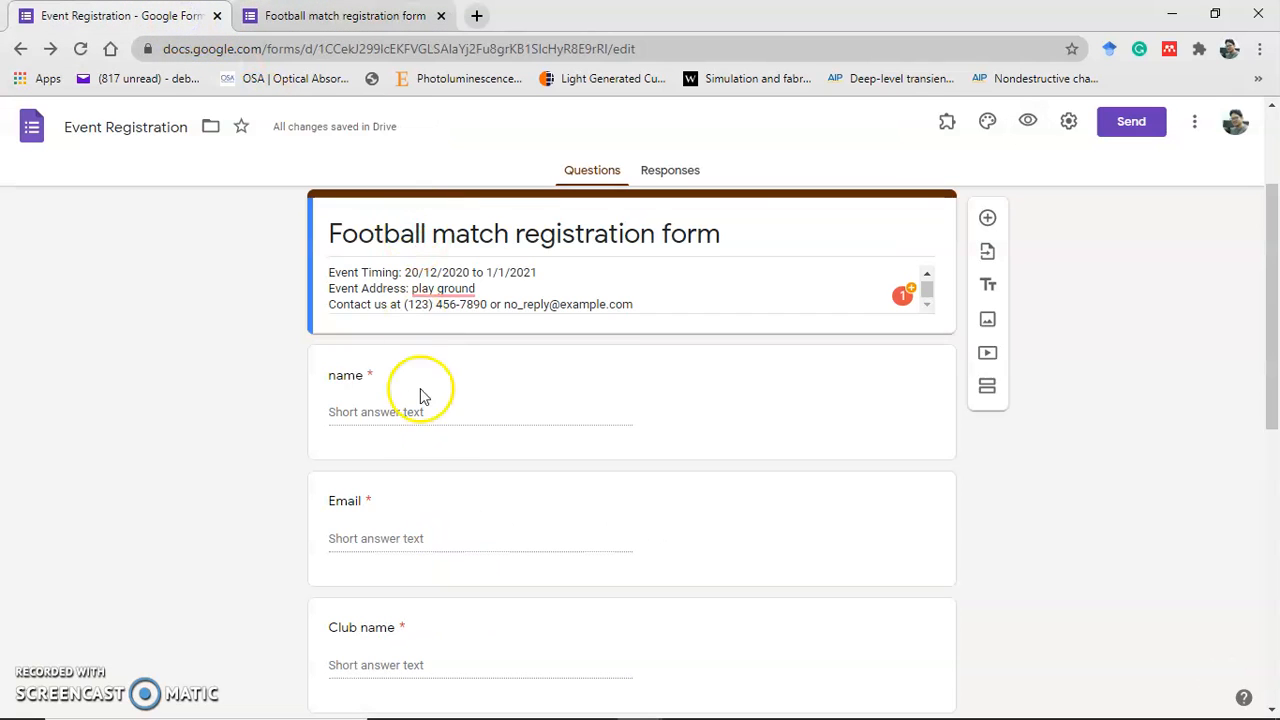
Keep "Limit to 1 response" turned on, turn on "Shuffle question order" in the Presentation settings, and save the settings
left_click_drag(1274, 223, 1266, 129)
left_click(1070, 121)
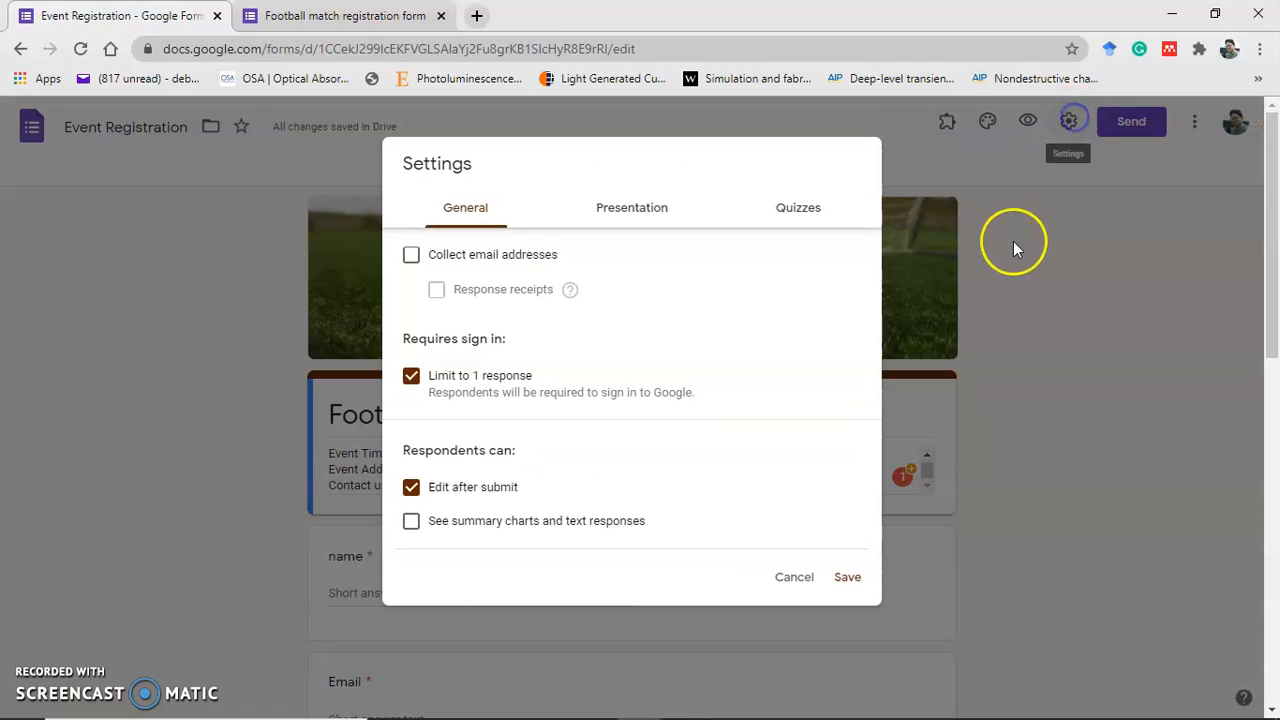
left_click(411, 383)
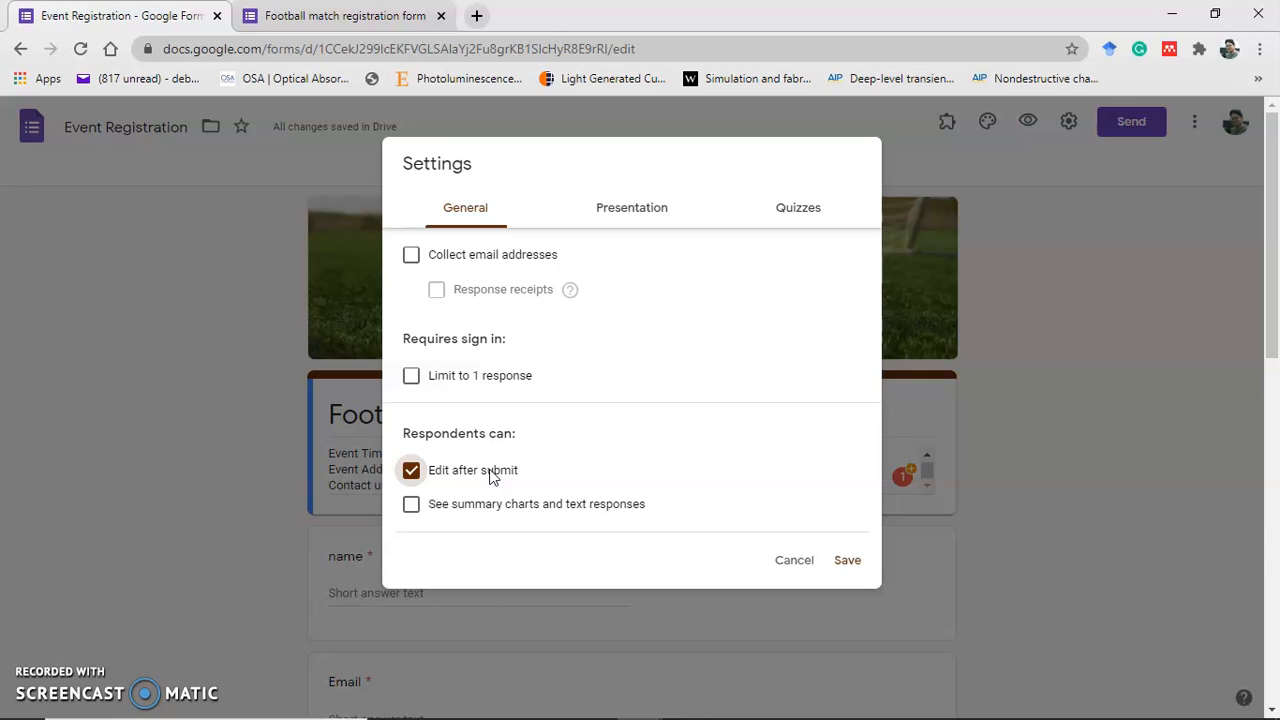
left_click(411, 376)
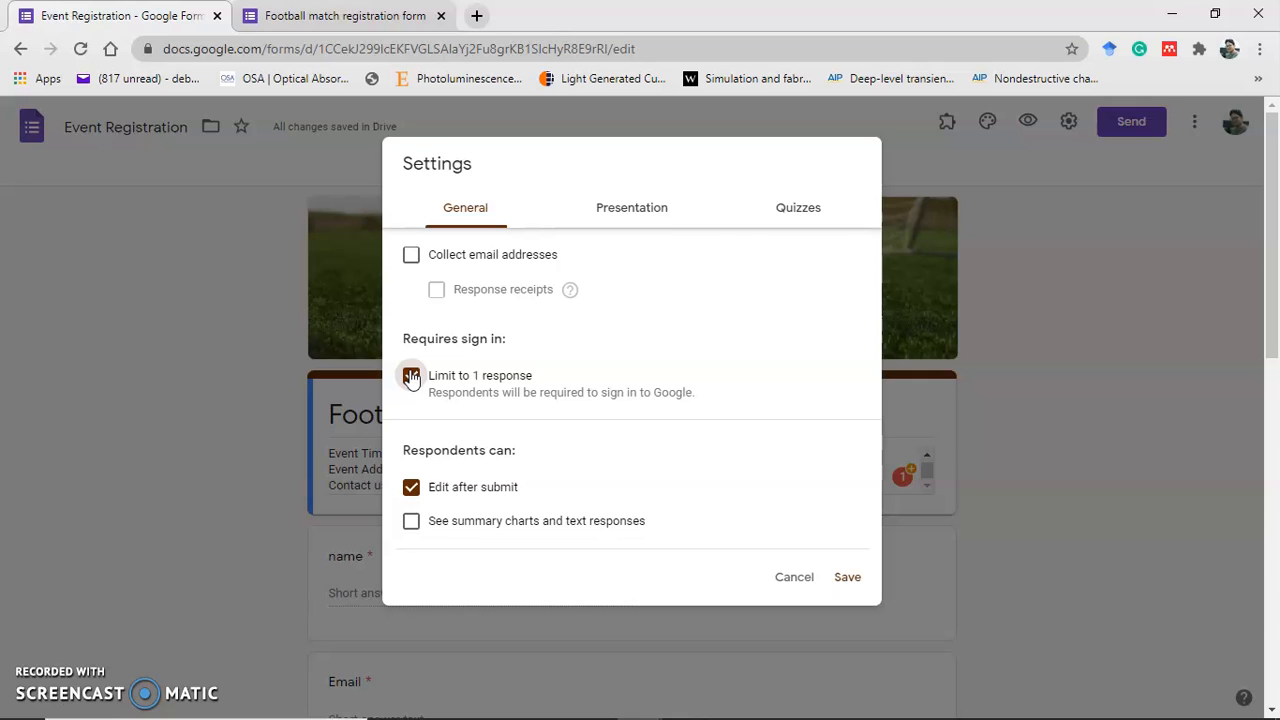
left_click(648, 215)
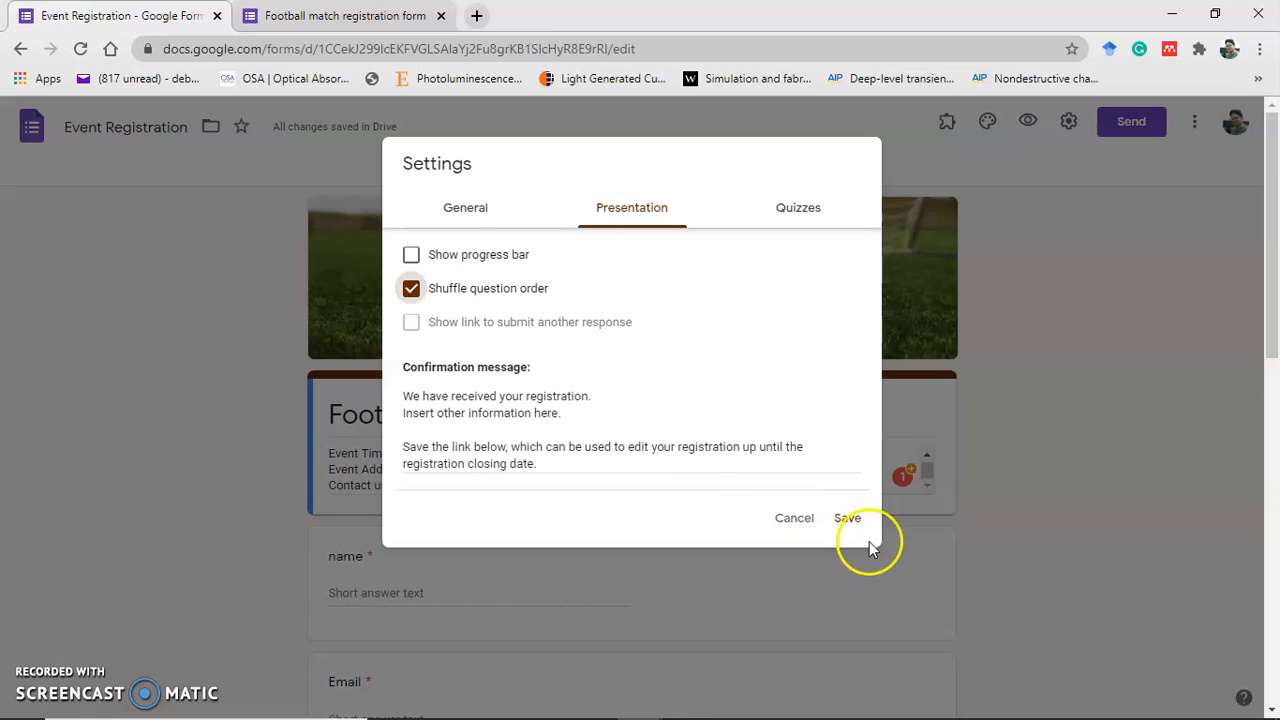
left_click(850, 520)
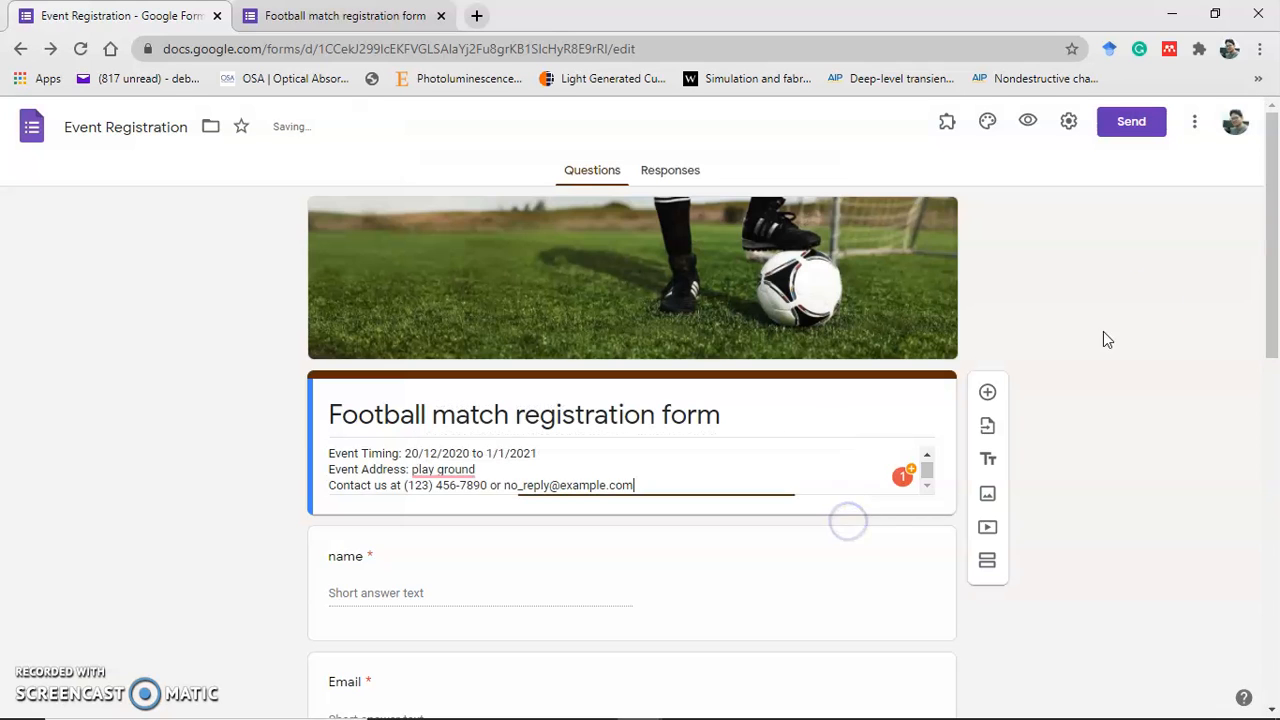
Check the question order in the already open form preview and return to the editor
scroll(1260, 214, "down", 2)
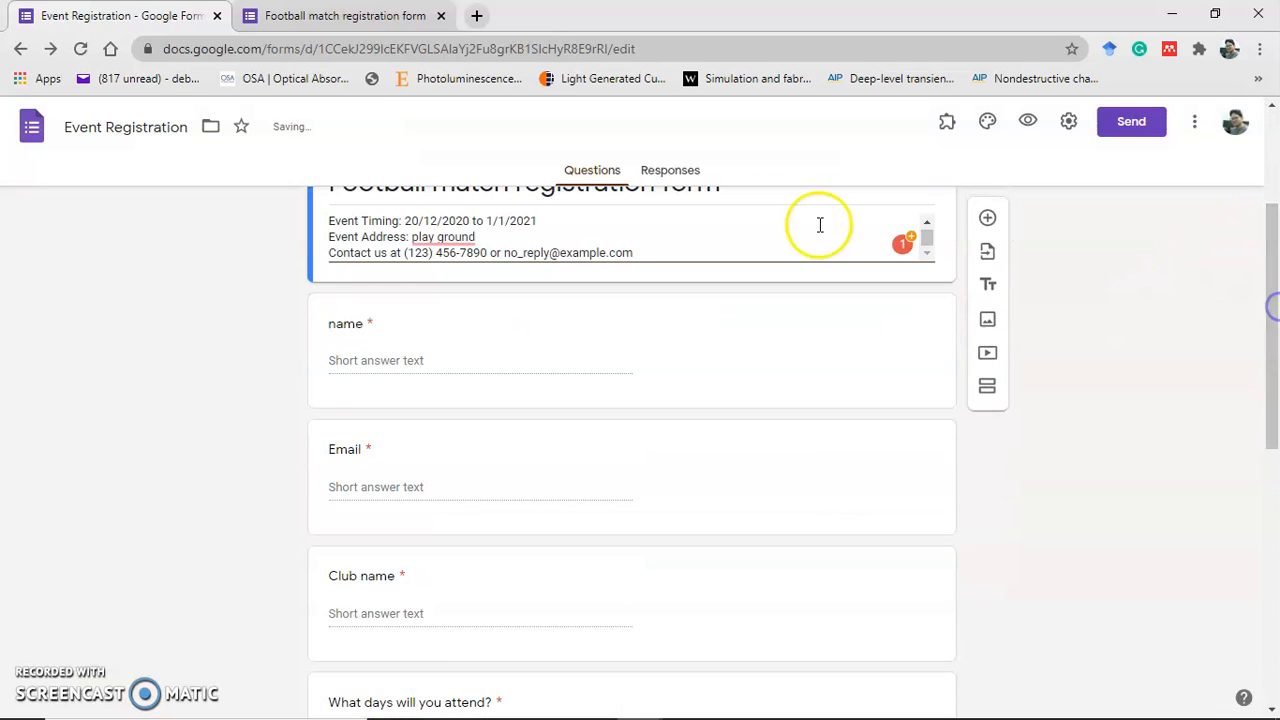
left_click(370, 16)
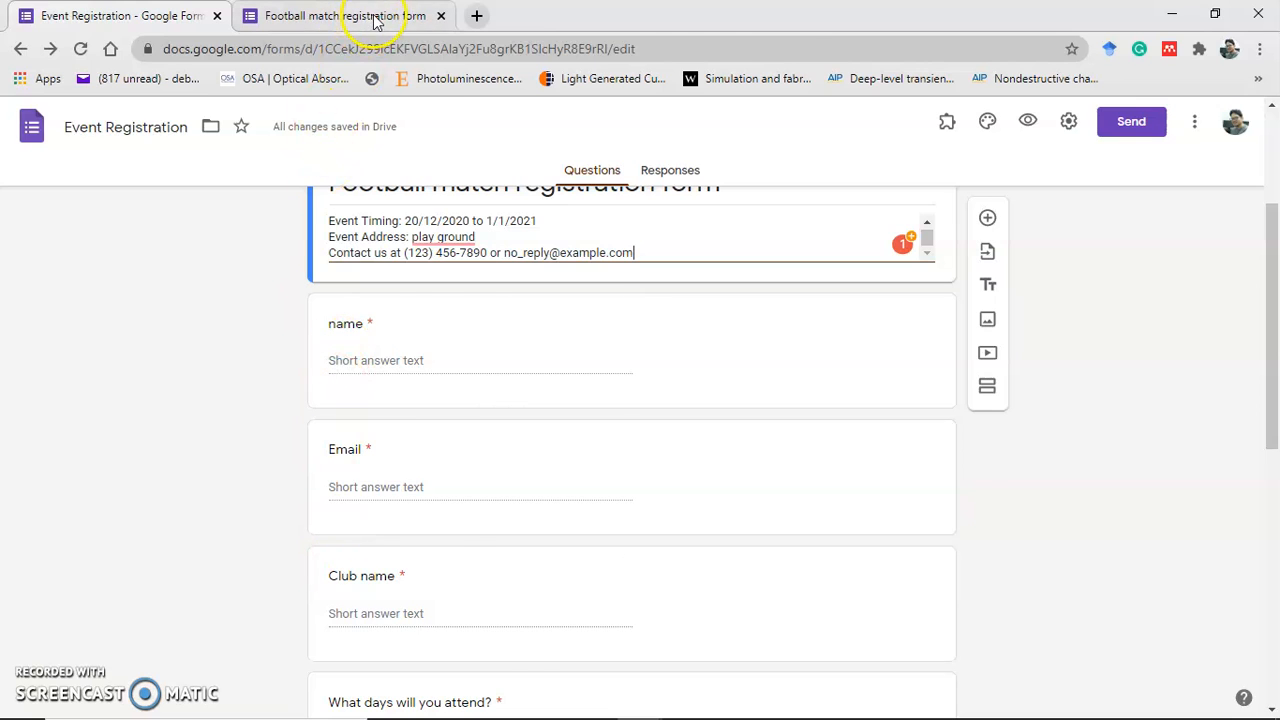
left_click_drag(1271, 440, 1268, 189)
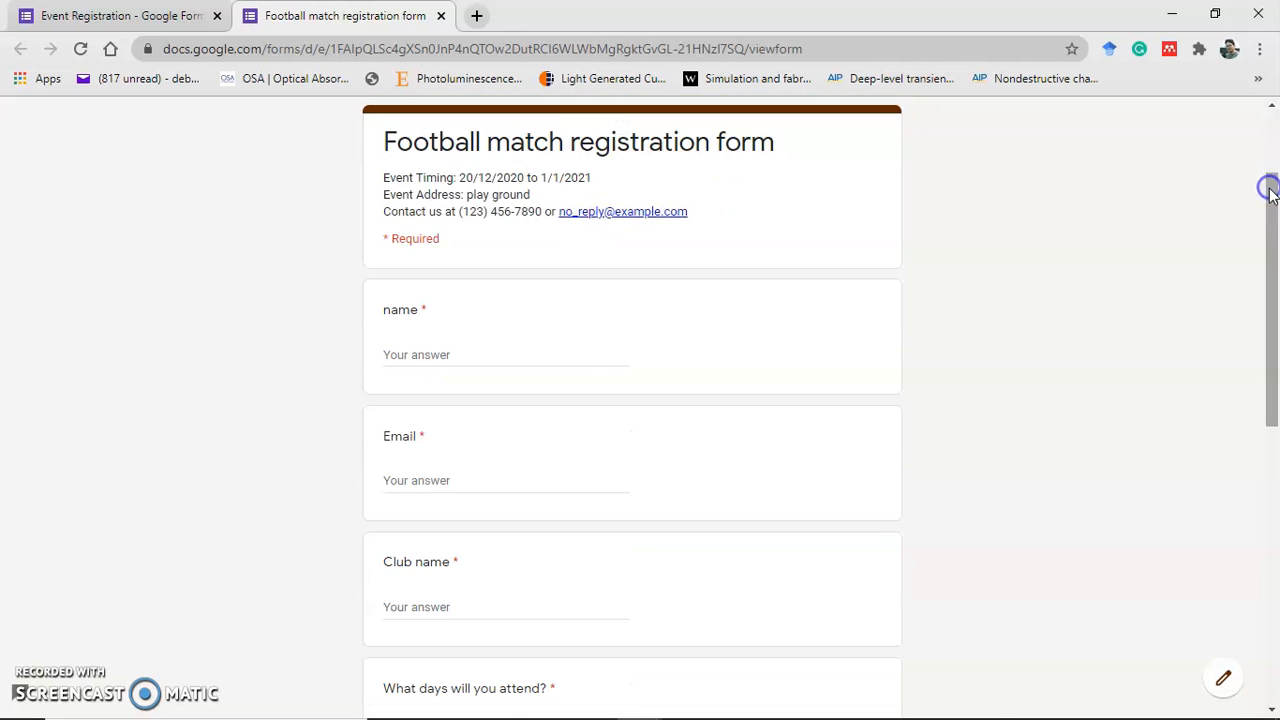
left_click(163, 20)
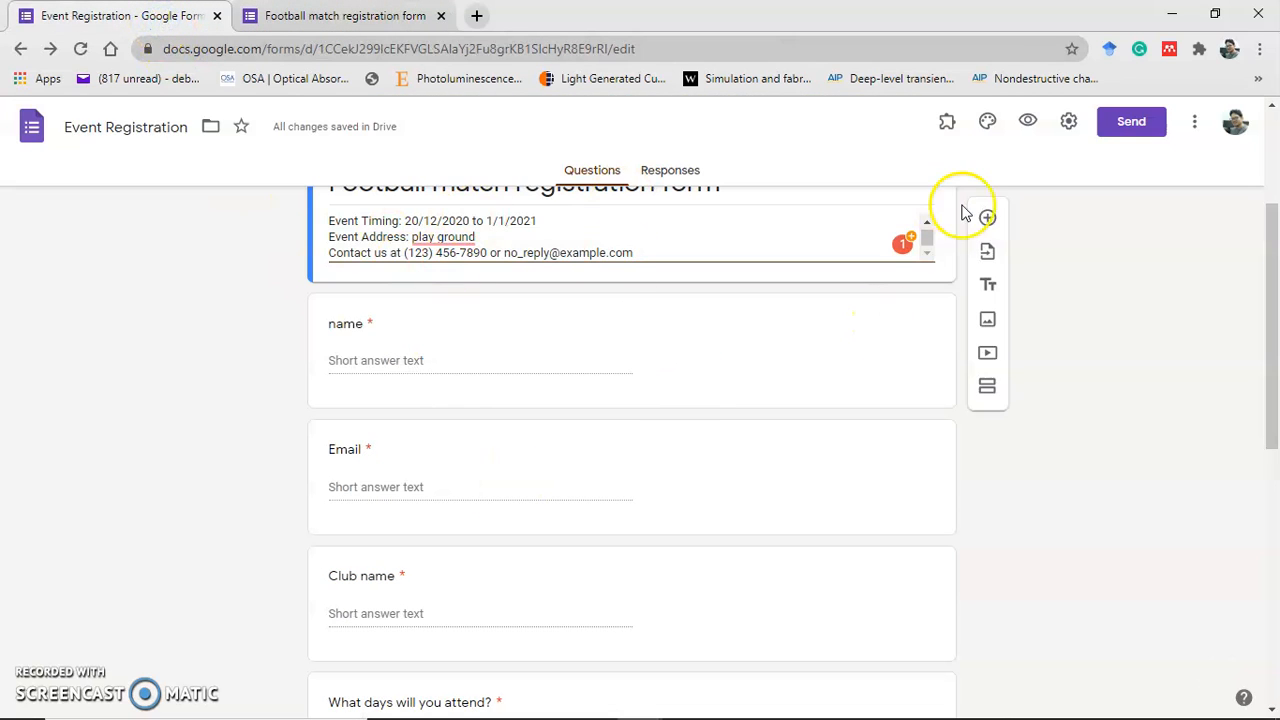
Check the Presentation settings for the shuffle option and save the form settings again
left_click(1069, 124)
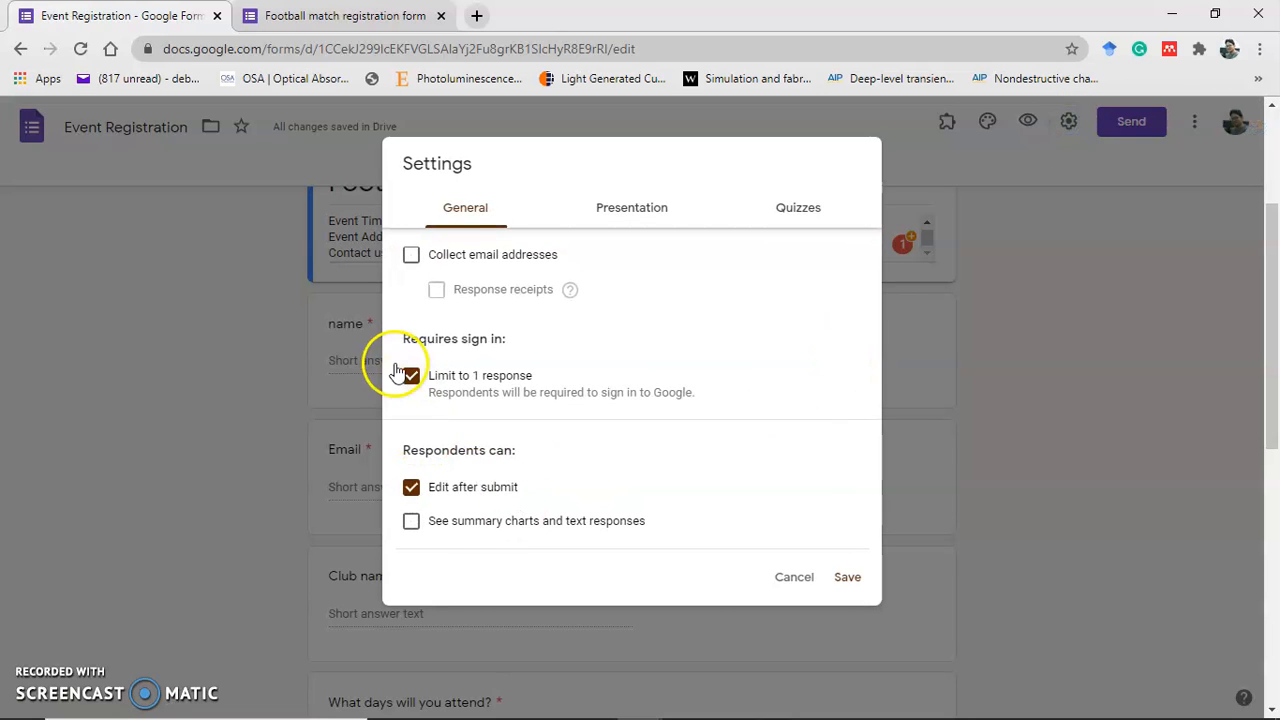
left_click(636, 204)
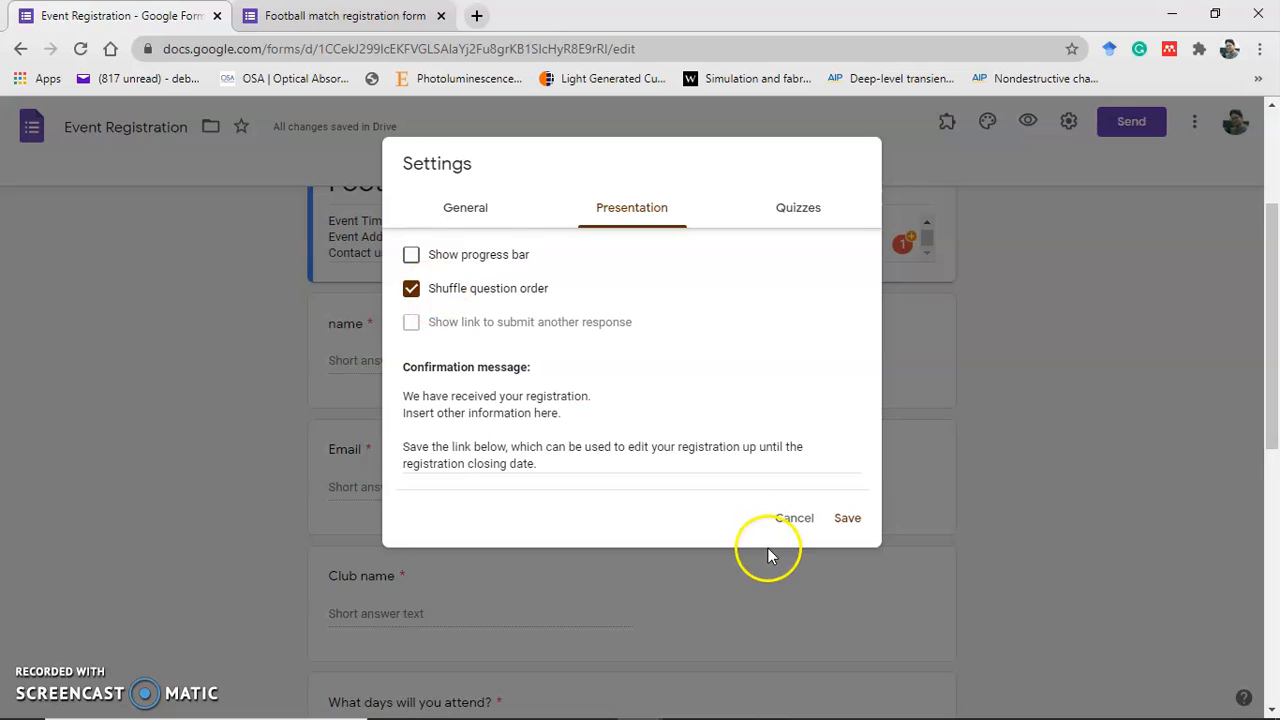
left_click(840, 520)
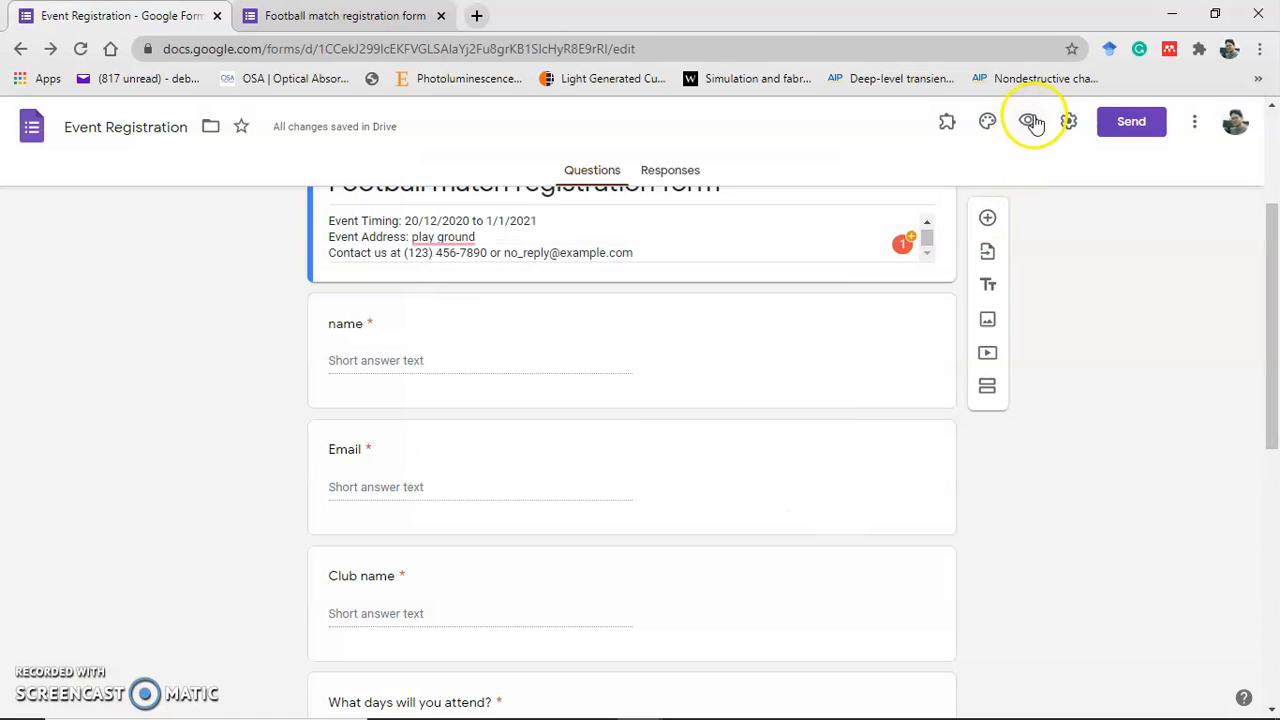
Open a new form preview, examine the order of its questions, and return to the editor
left_click(1028, 120)
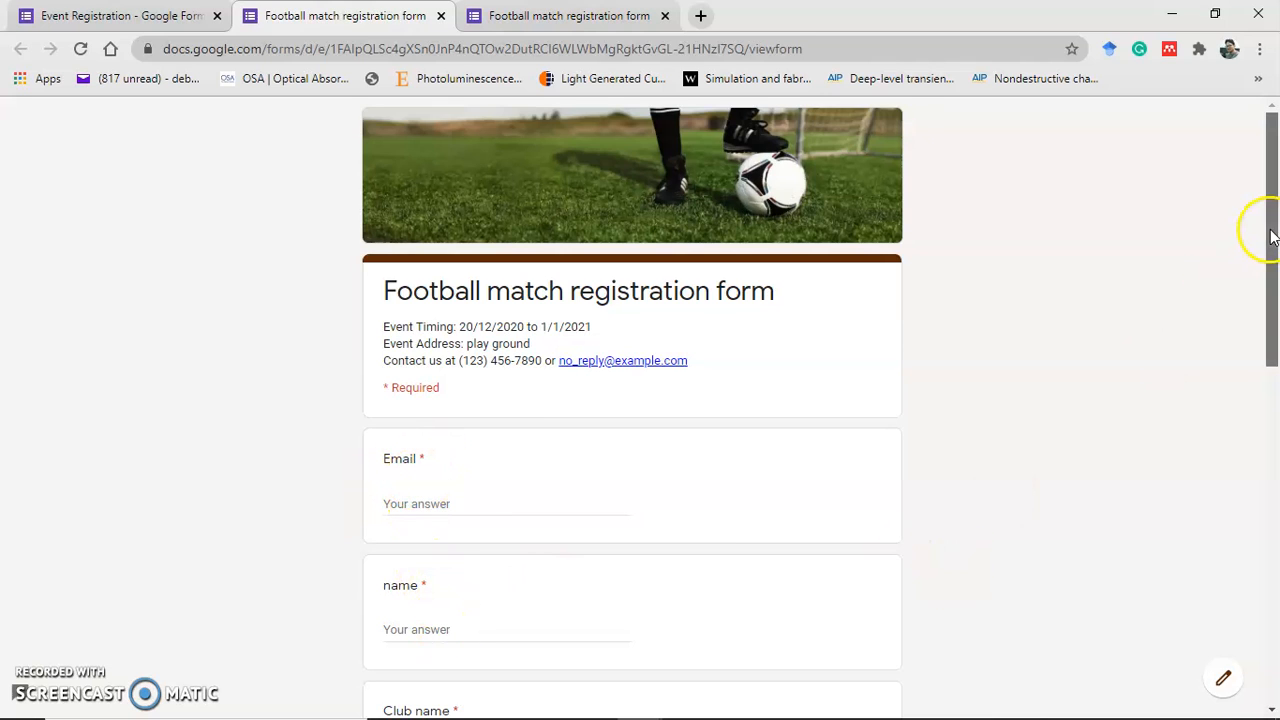
left_click_drag(1266, 236, 1263, 360)
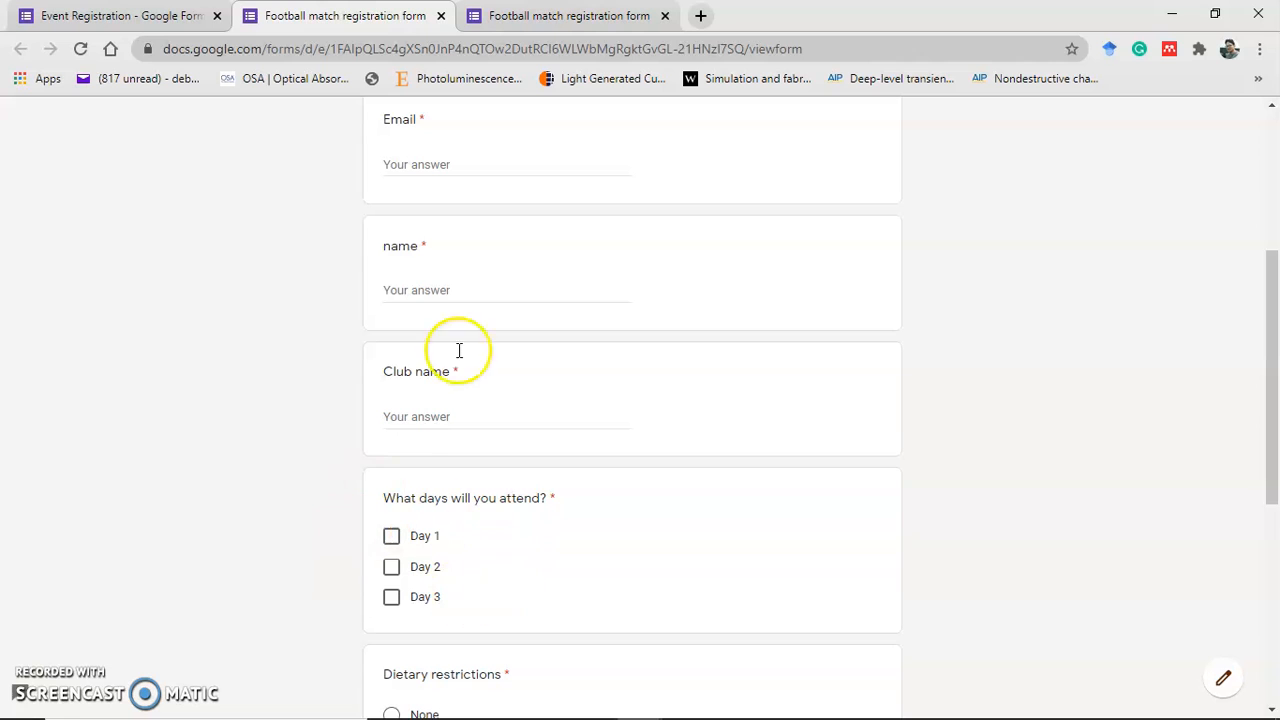
left_click(130, 16)
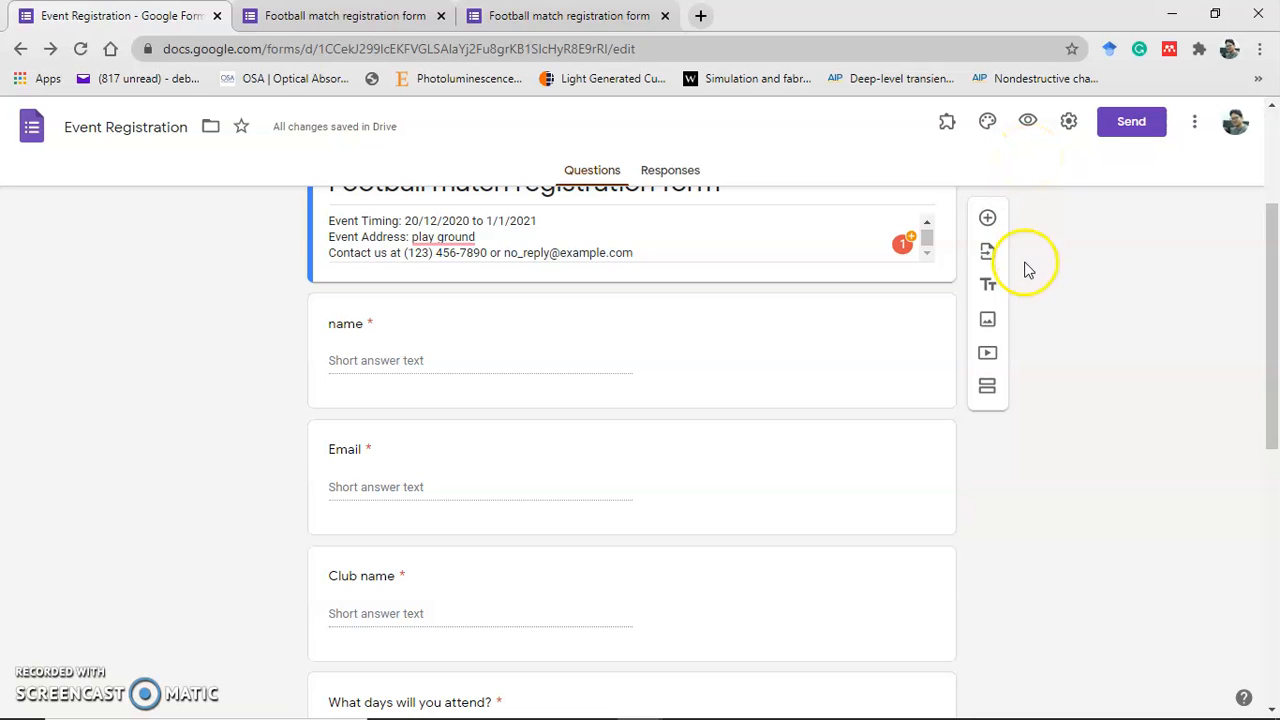
Add a new question to the form
left_click_drag(1277, 243, 1275, 512)
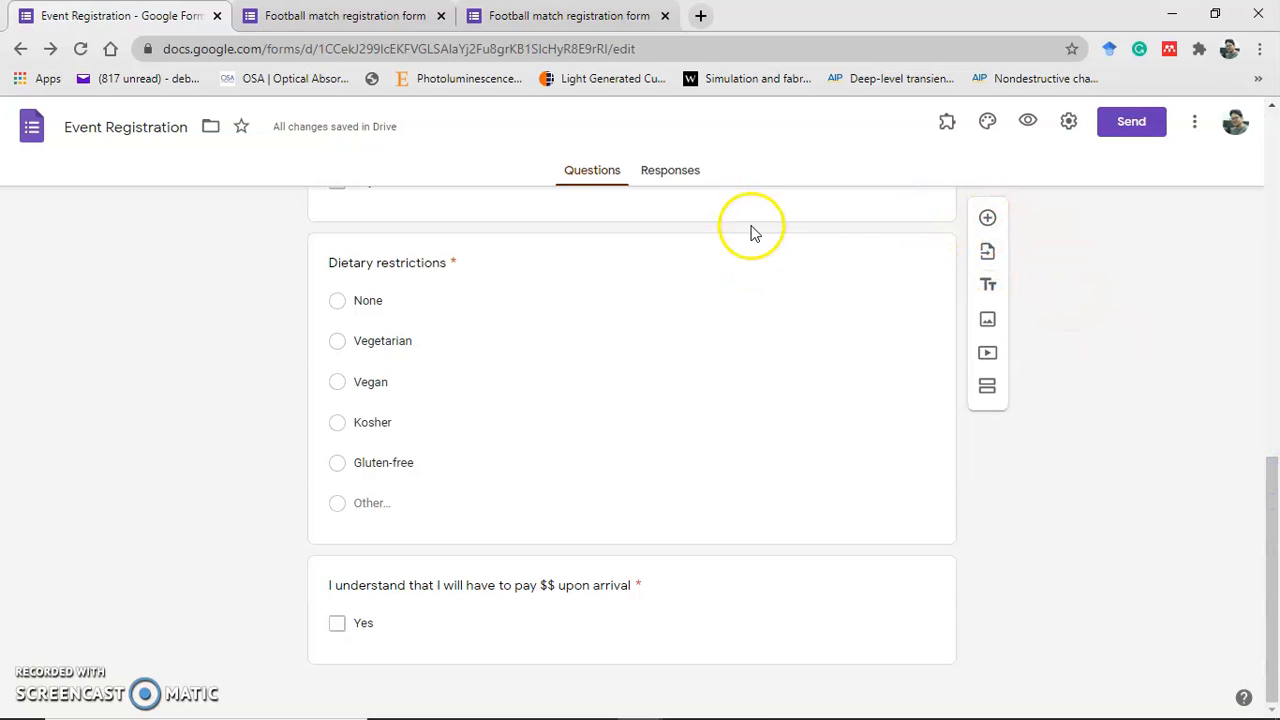
left_click(986, 218)
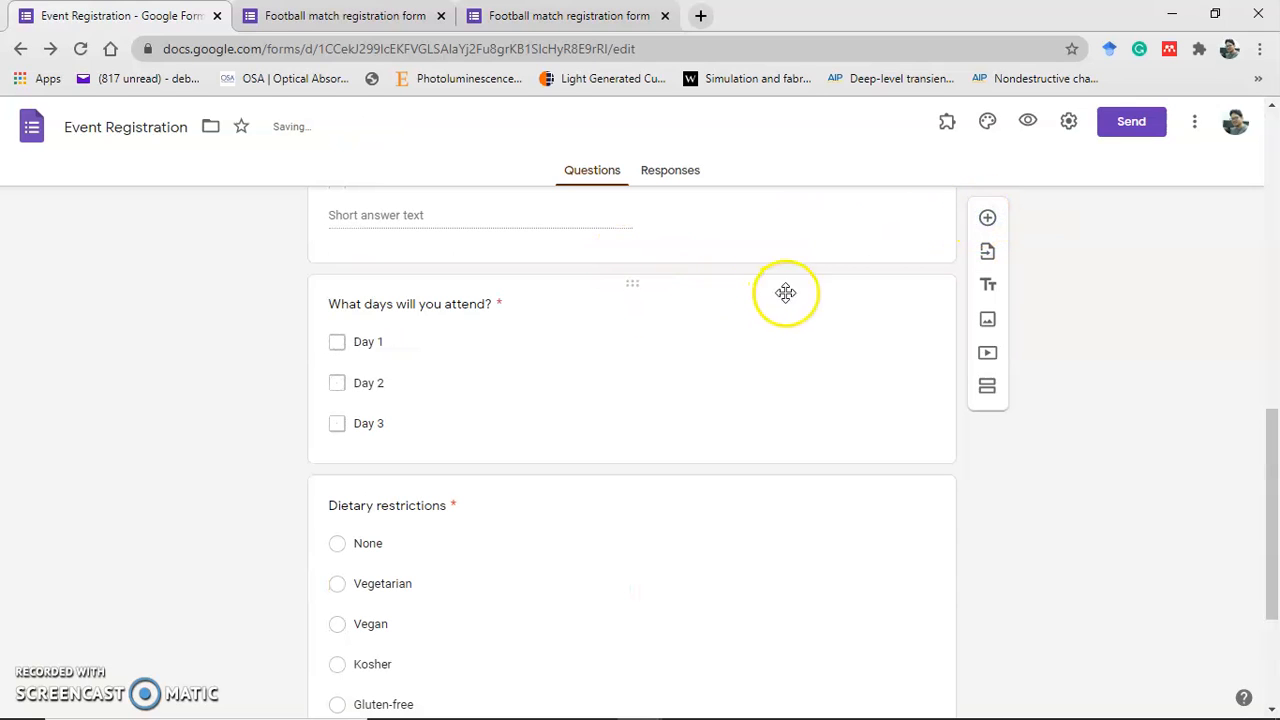
left_click_drag(1269, 443, 1273, 383)
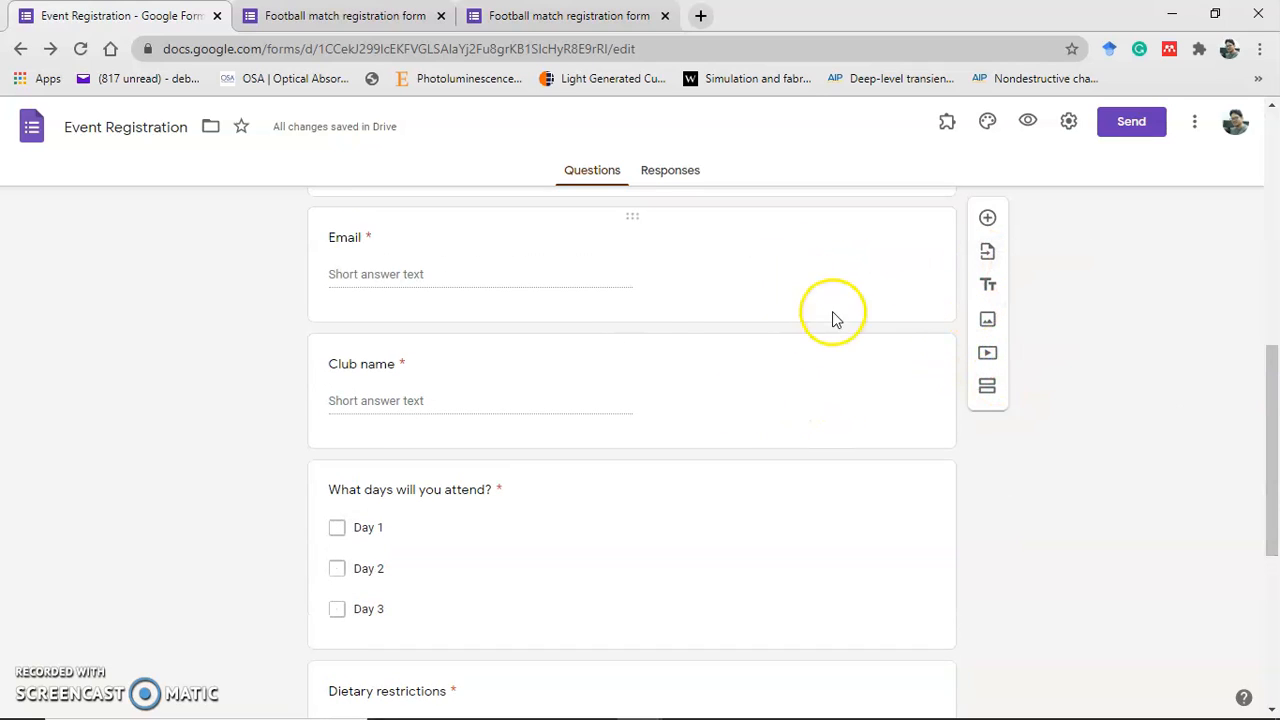
Select the Club name question and view the YouTube video search for adding a video, cancelling without choosing one
left_click(466, 374)
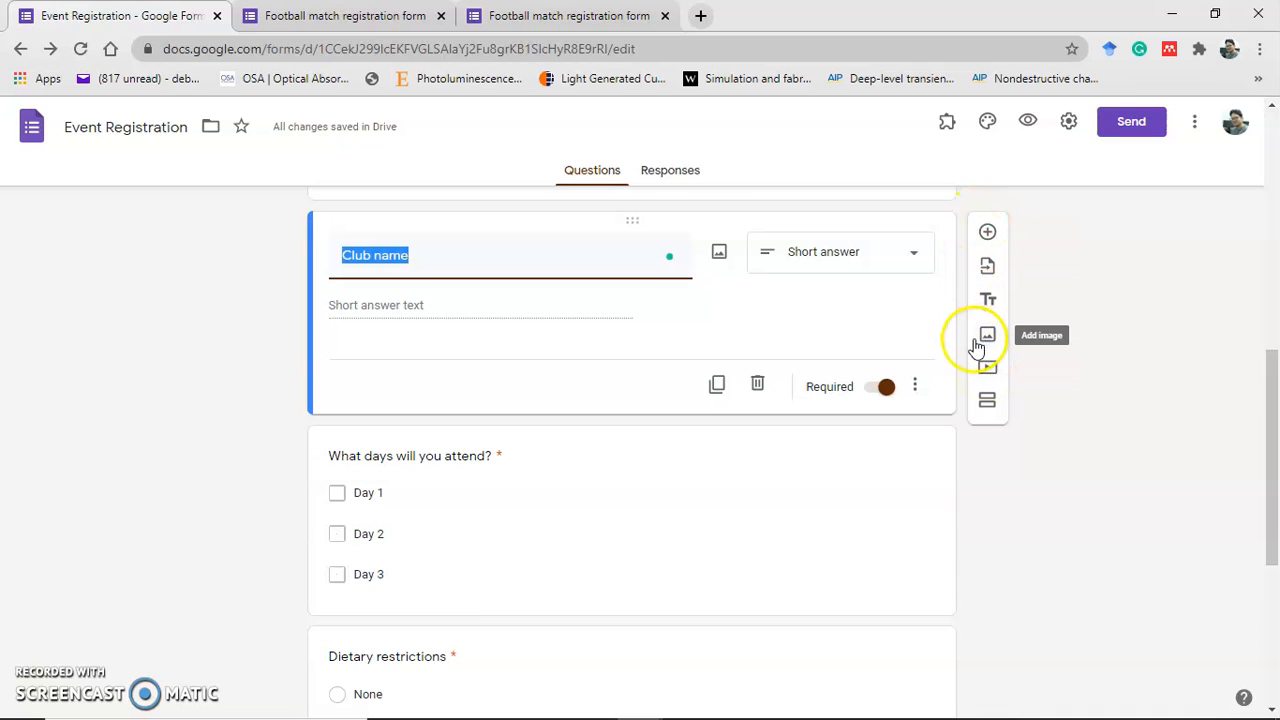
left_click(987, 372)
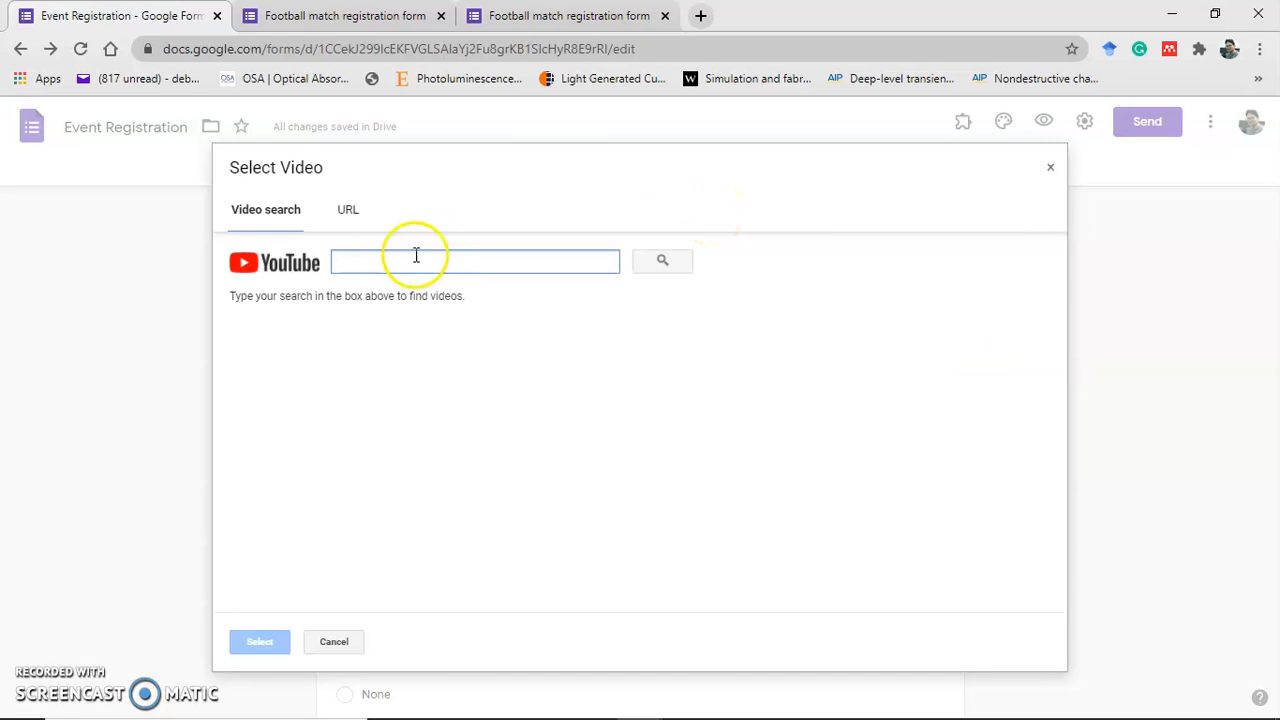
left_click(334, 642)
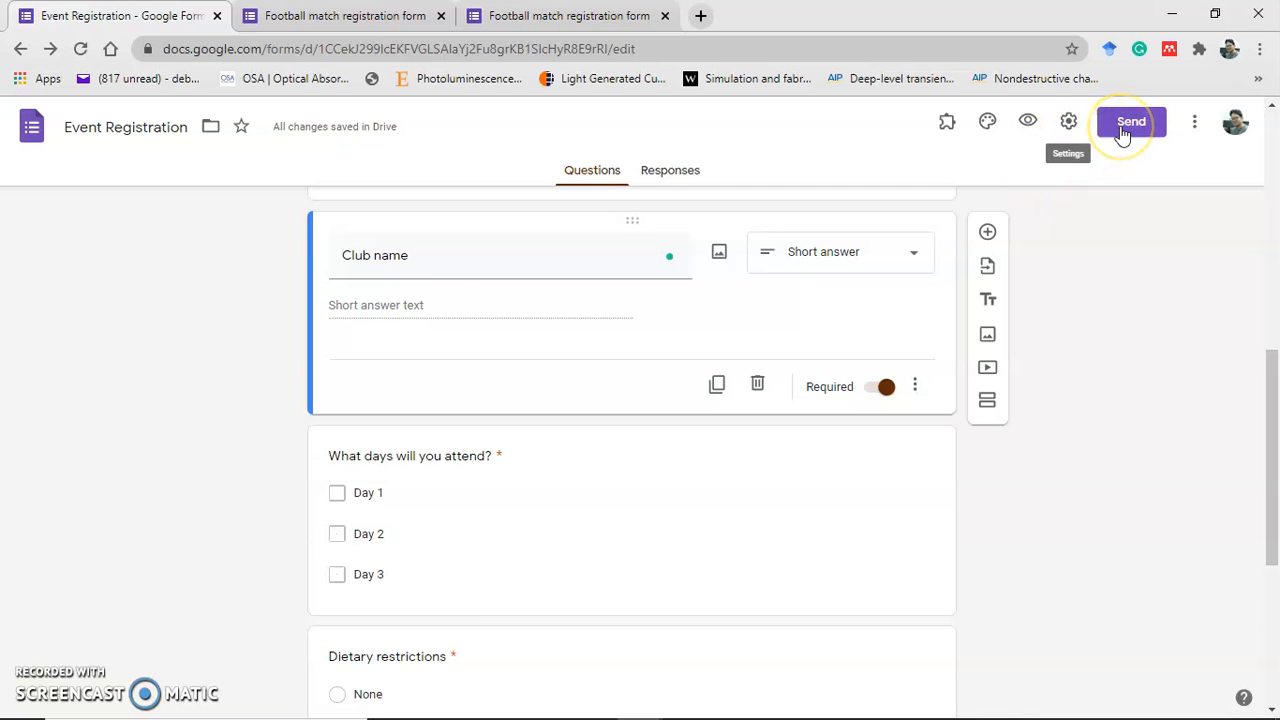
Preview the form again to check how its questions are arranged, and return to the editor
left_click(1025, 123)
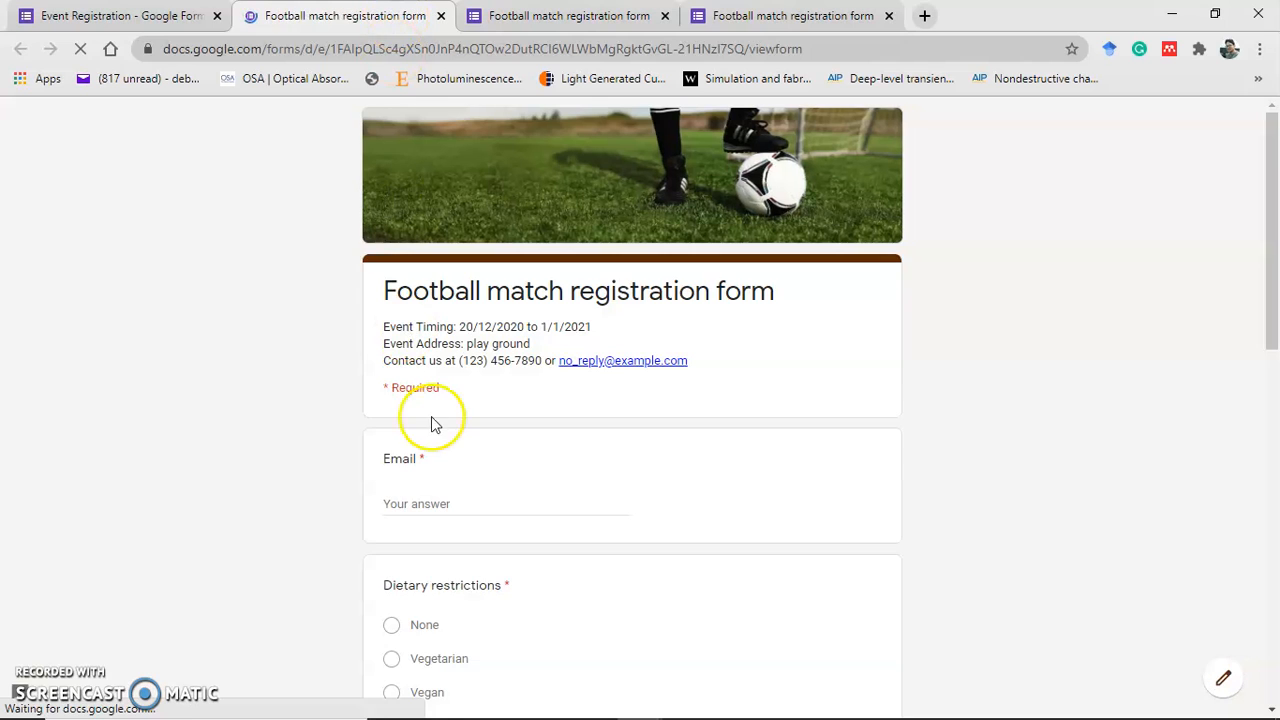
left_click_drag(1266, 223, 1270, 150)
left_click(157, 14)
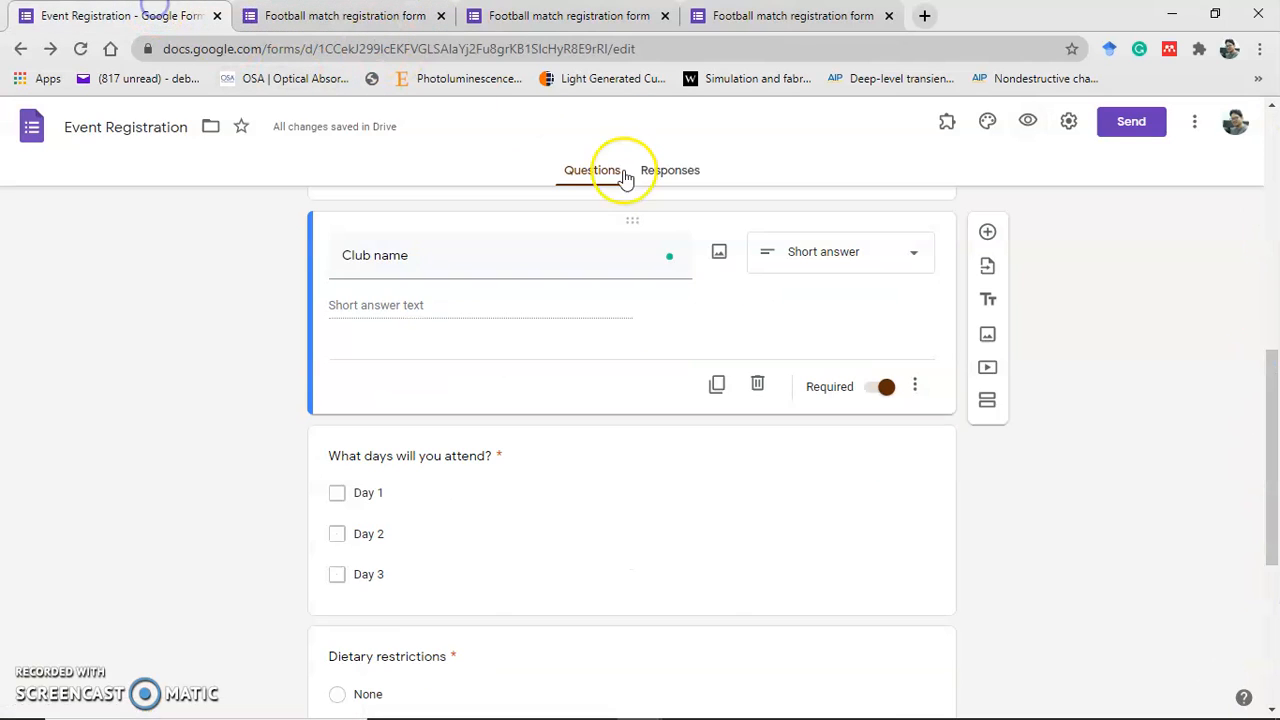
Open the form's sending options and view the email recipient and subject fields and the shareable link
left_click(1130, 122)
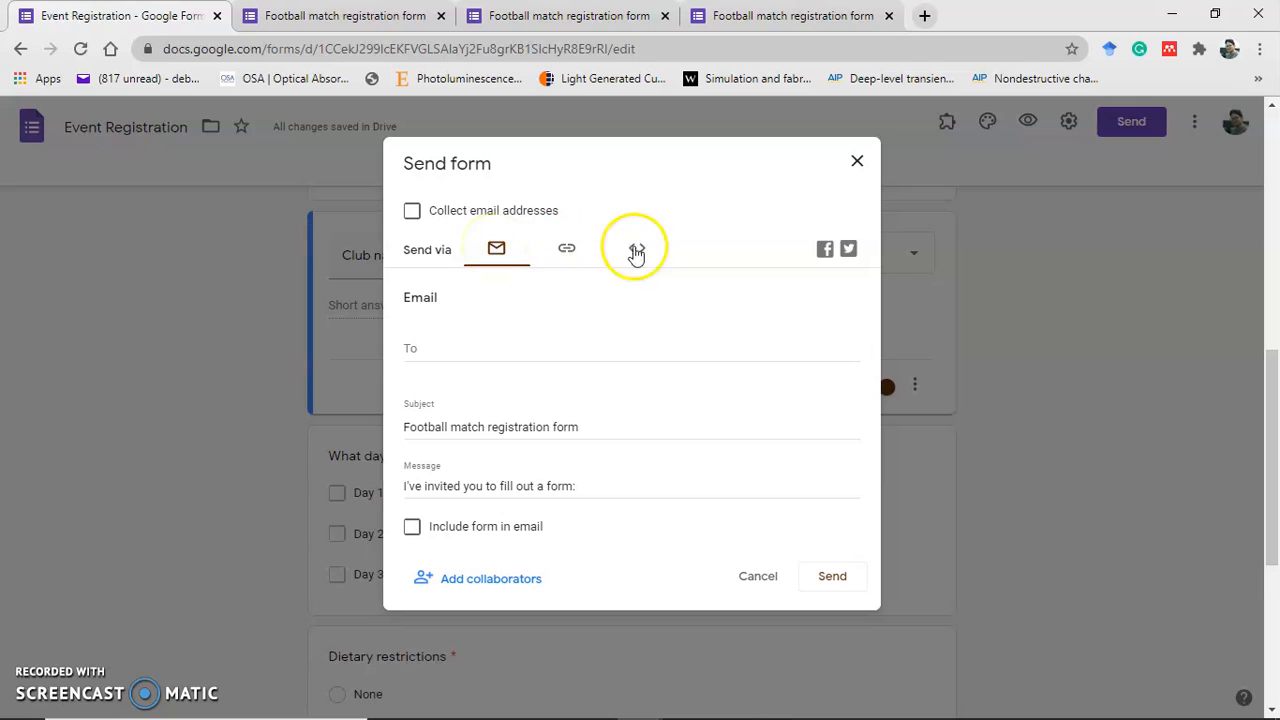
left_click(435, 347)
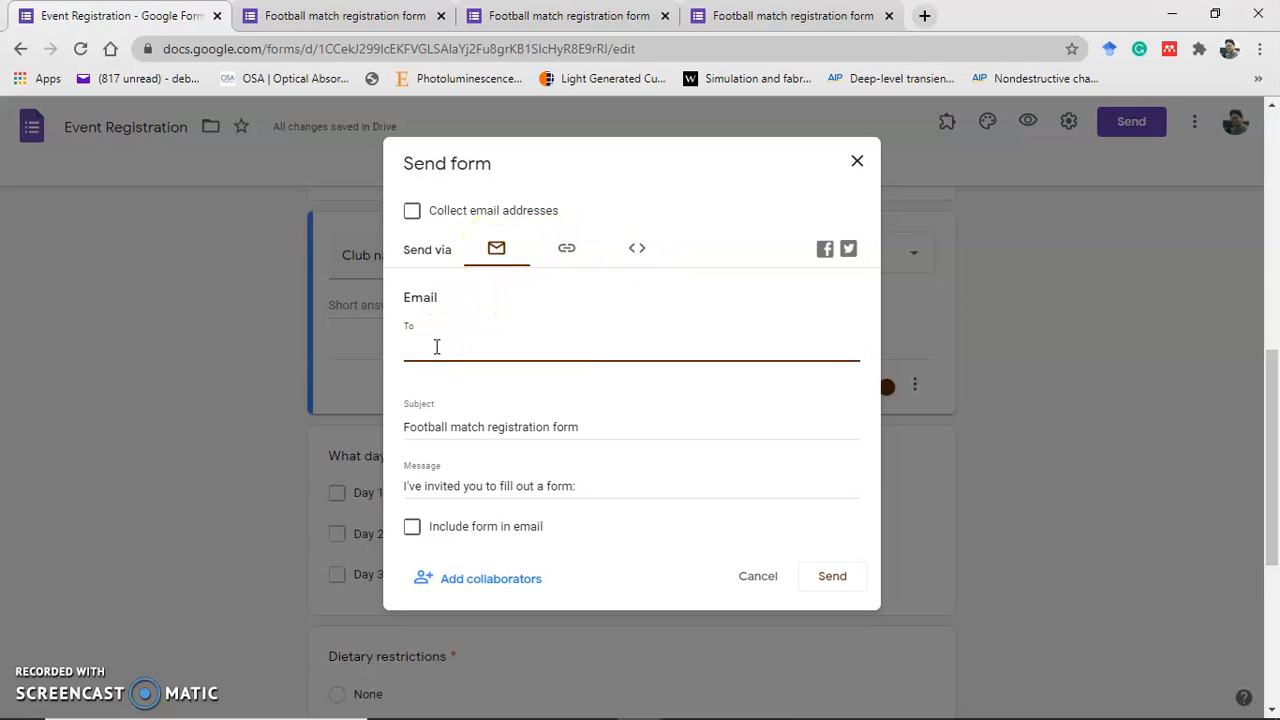
left_click(451, 428)
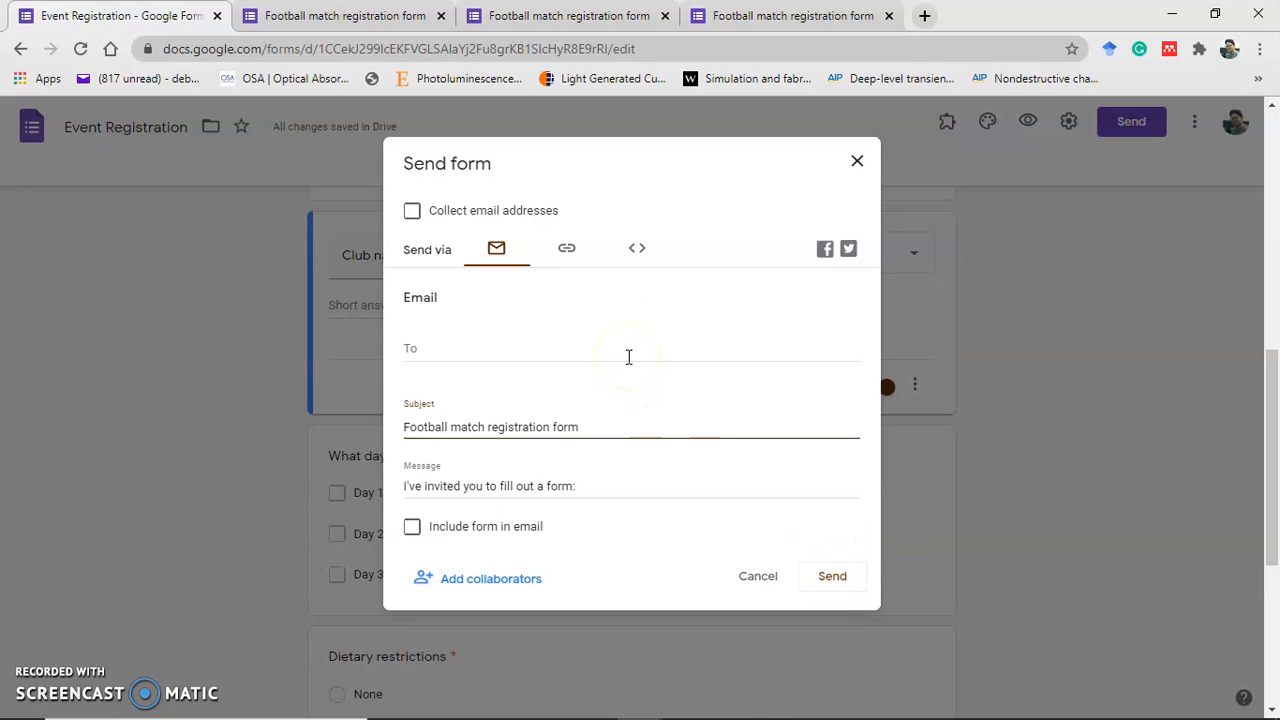
left_click(568, 252)
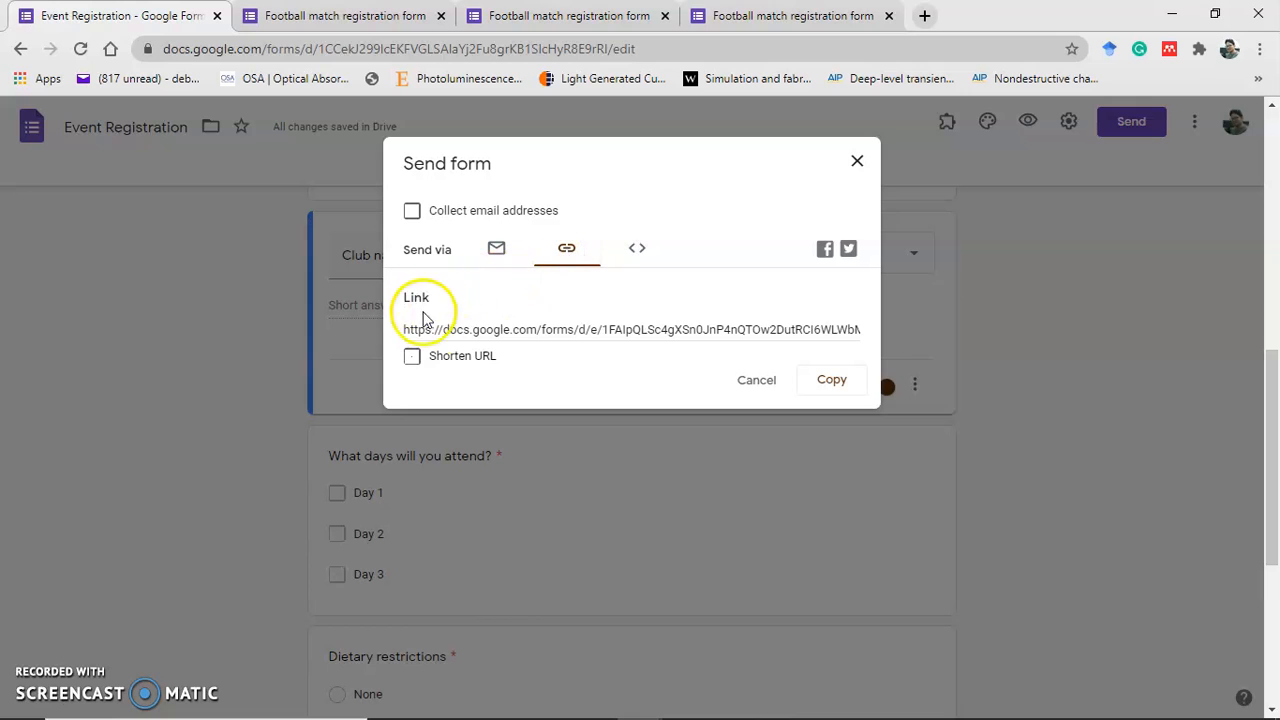
Select the form's shareable link, and copy the form's embed HTML code from the sending options
left_click(480, 325)
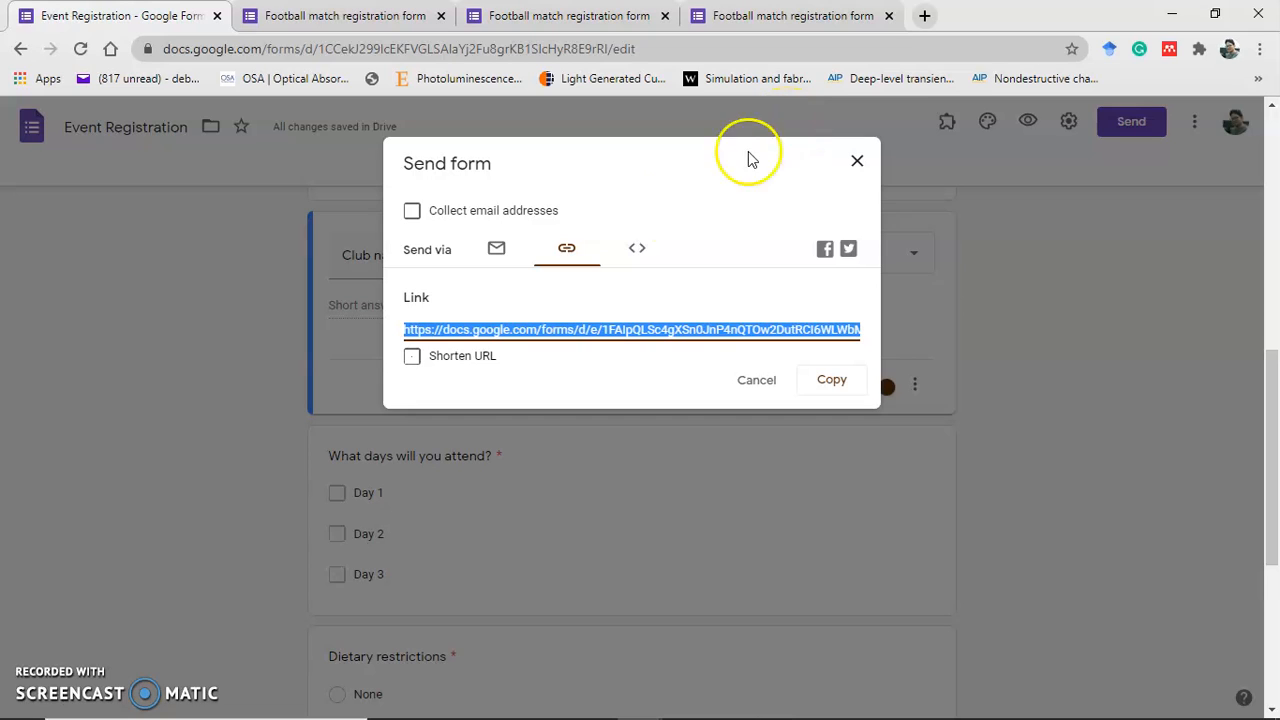
left_click(636, 248)
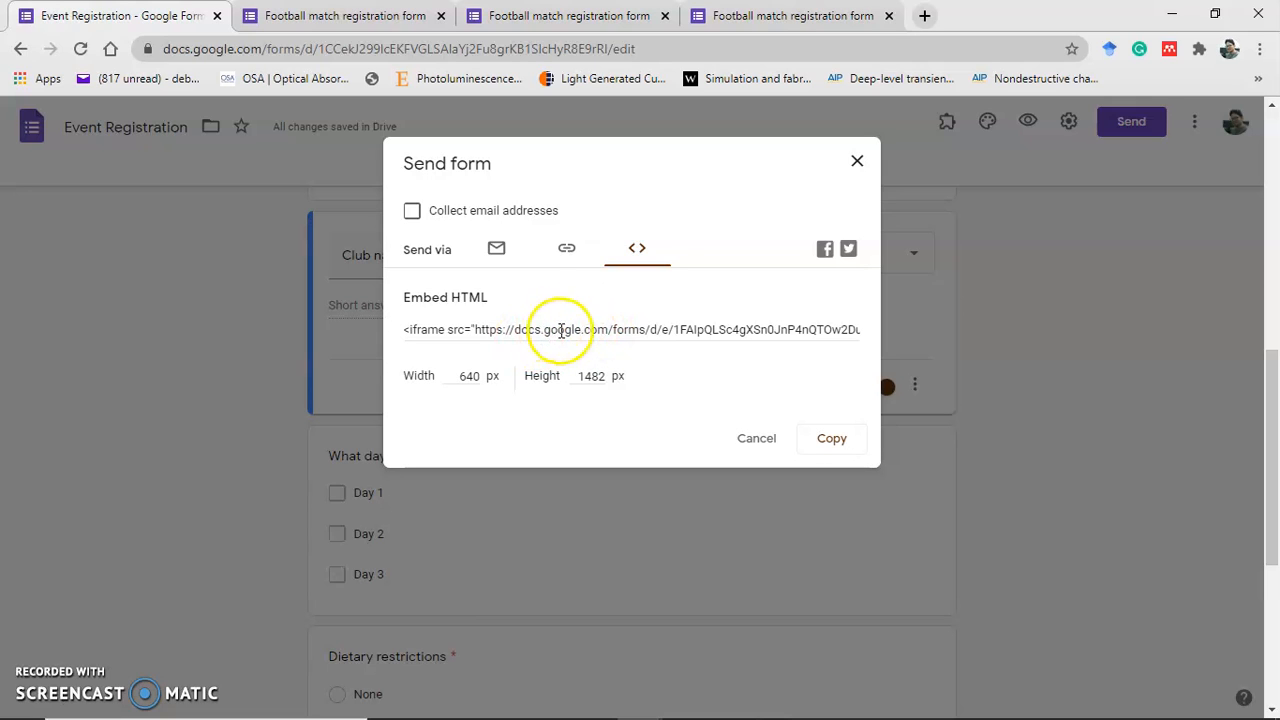
left_click(826, 442)
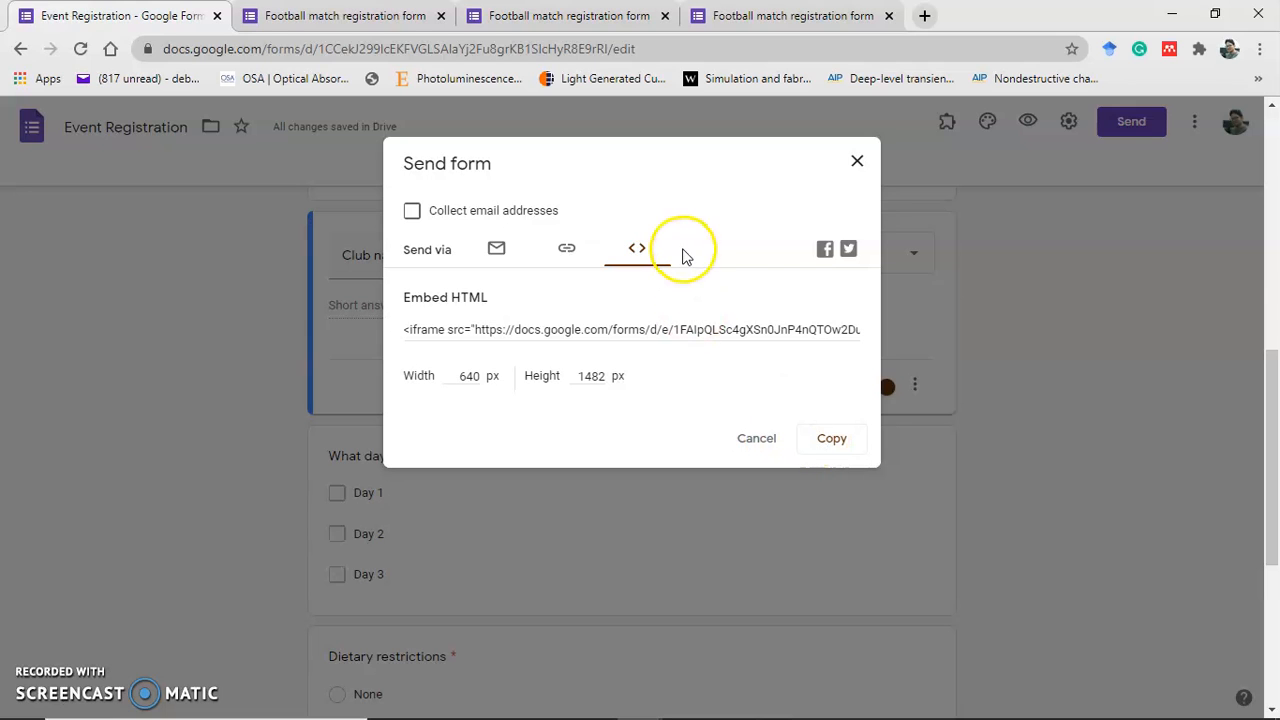
Open the Facebook sharing page for the form and examine the post preview without posting it
left_click(827, 250)
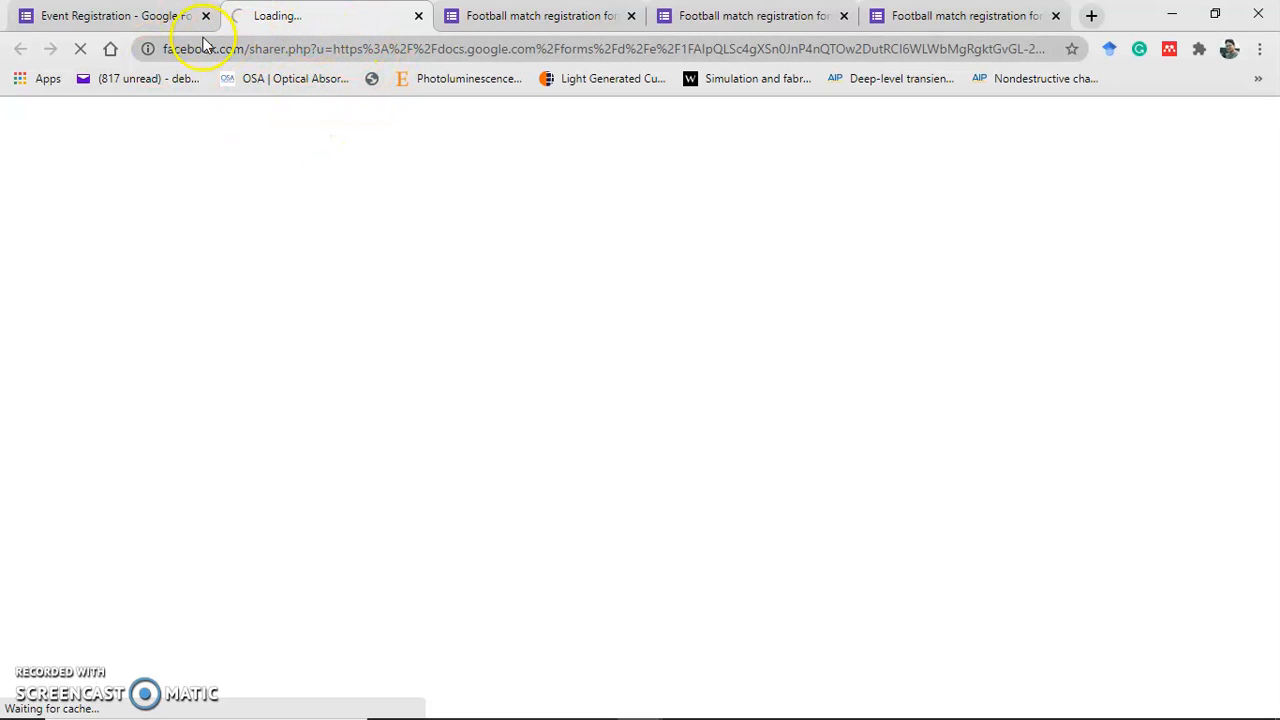
left_click(140, 14)
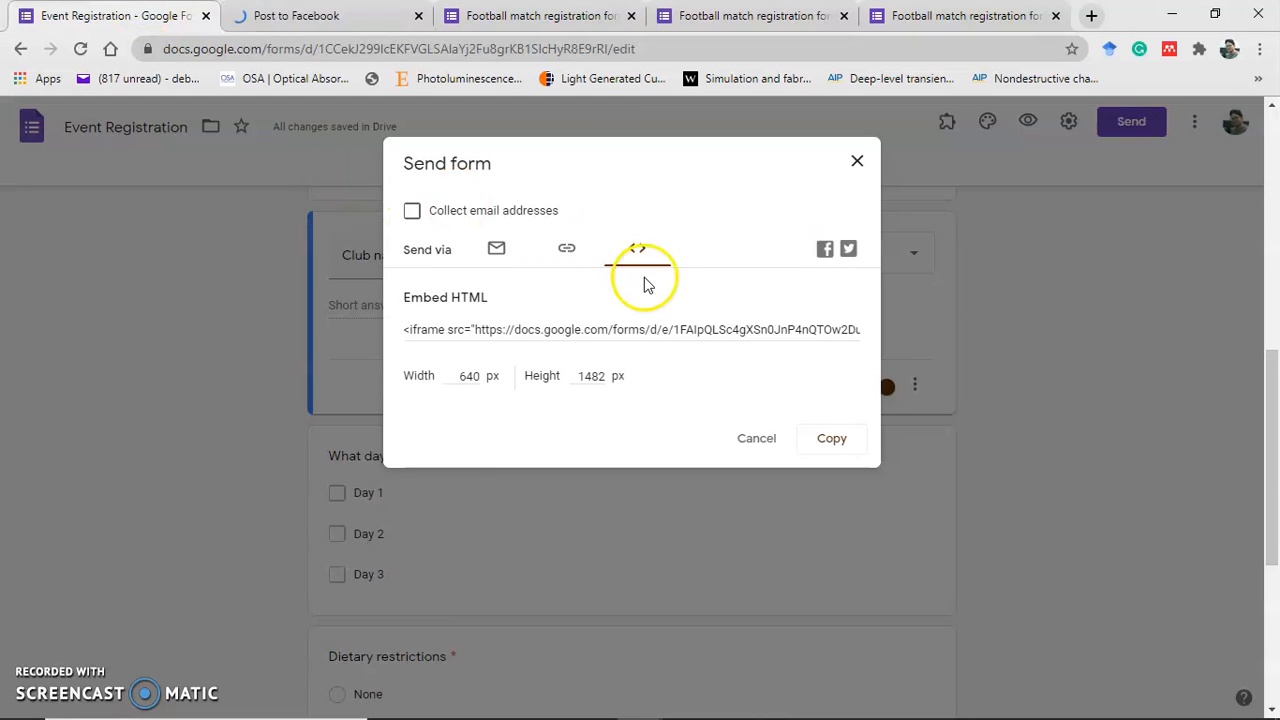
left_click(290, 15)
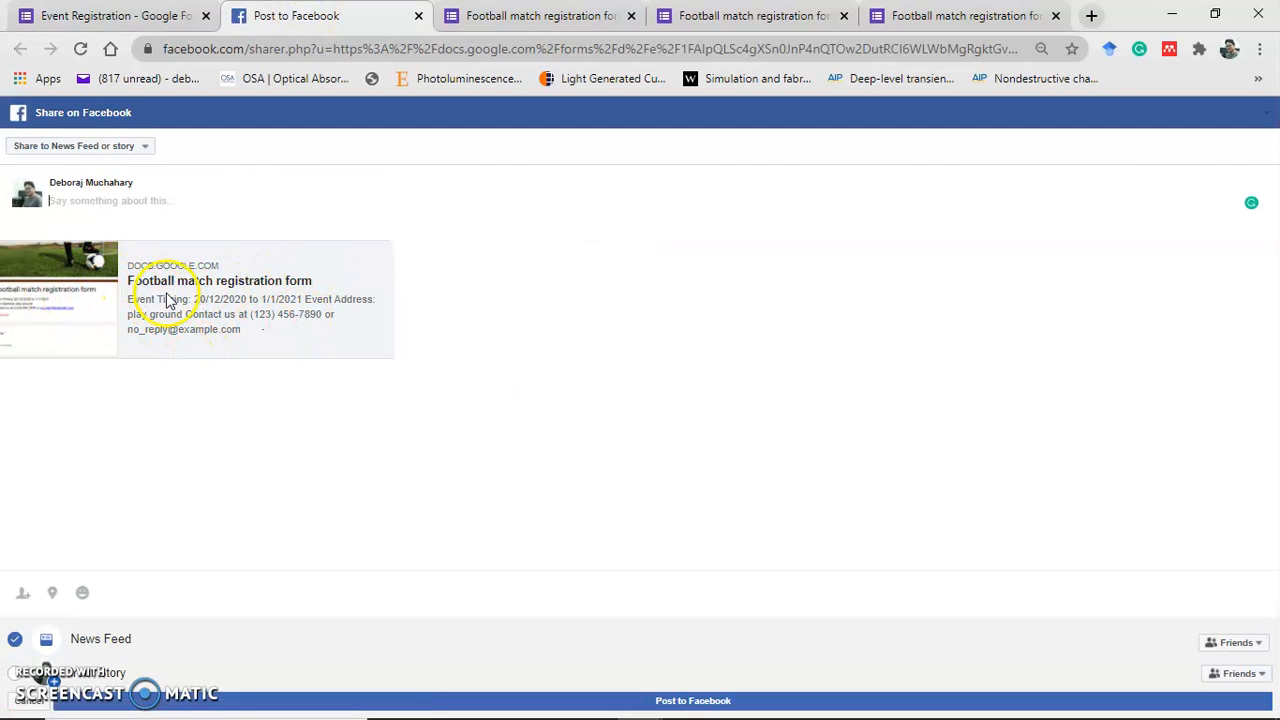
Try the test answer hjj for the Email question in an already open form preview, and close that preview
left_click(543, 18)
left_click_drag(1266, 165, 1270, 245)
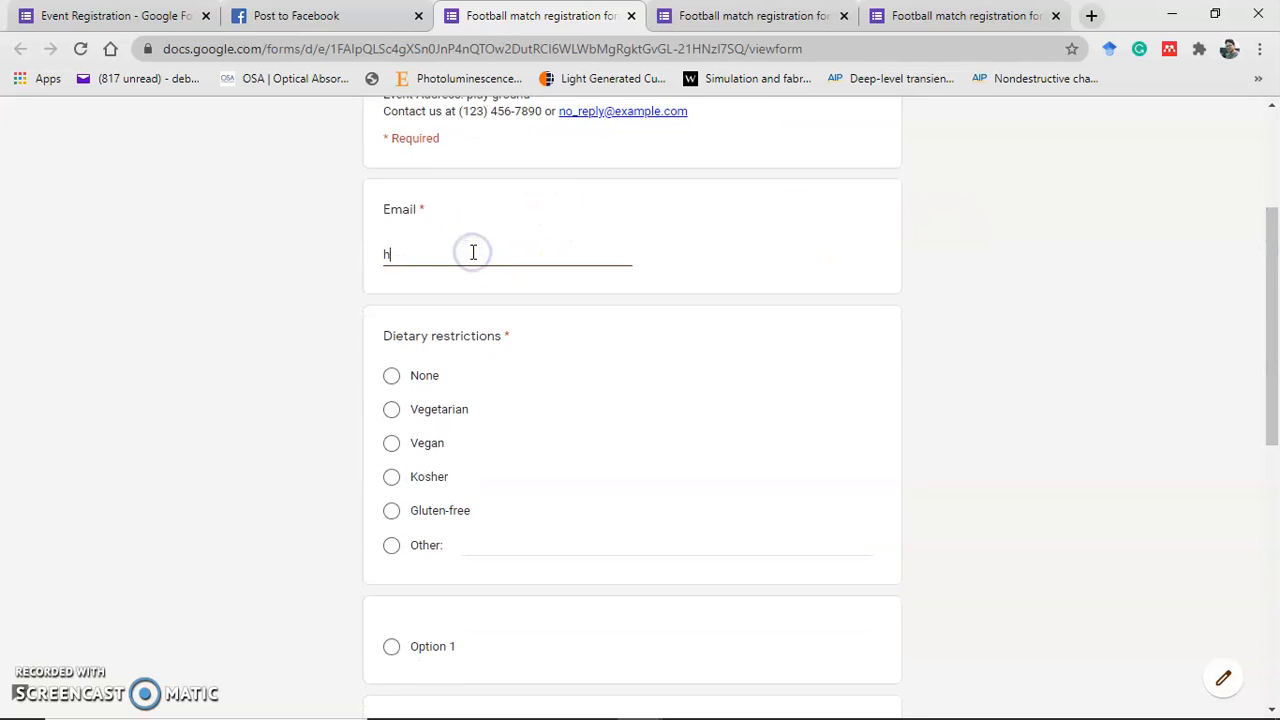
left_click(391, 375)
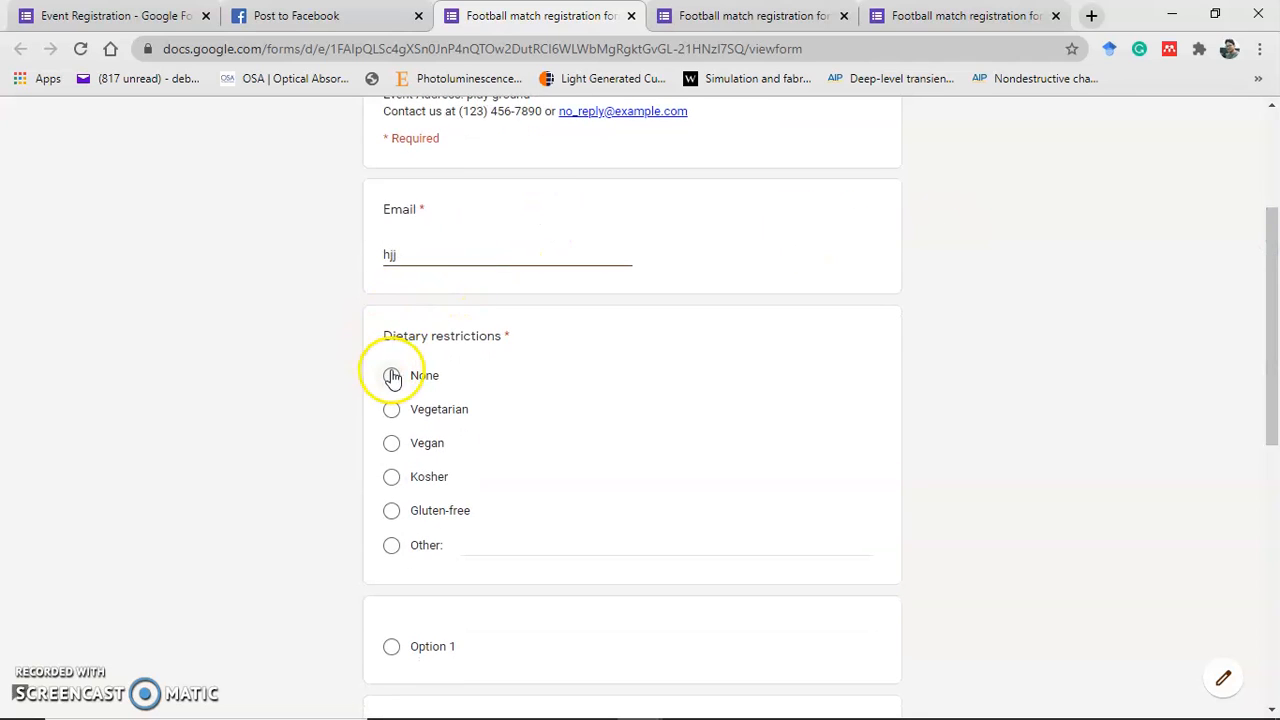
left_click_drag(1268, 255, 1266, 108)
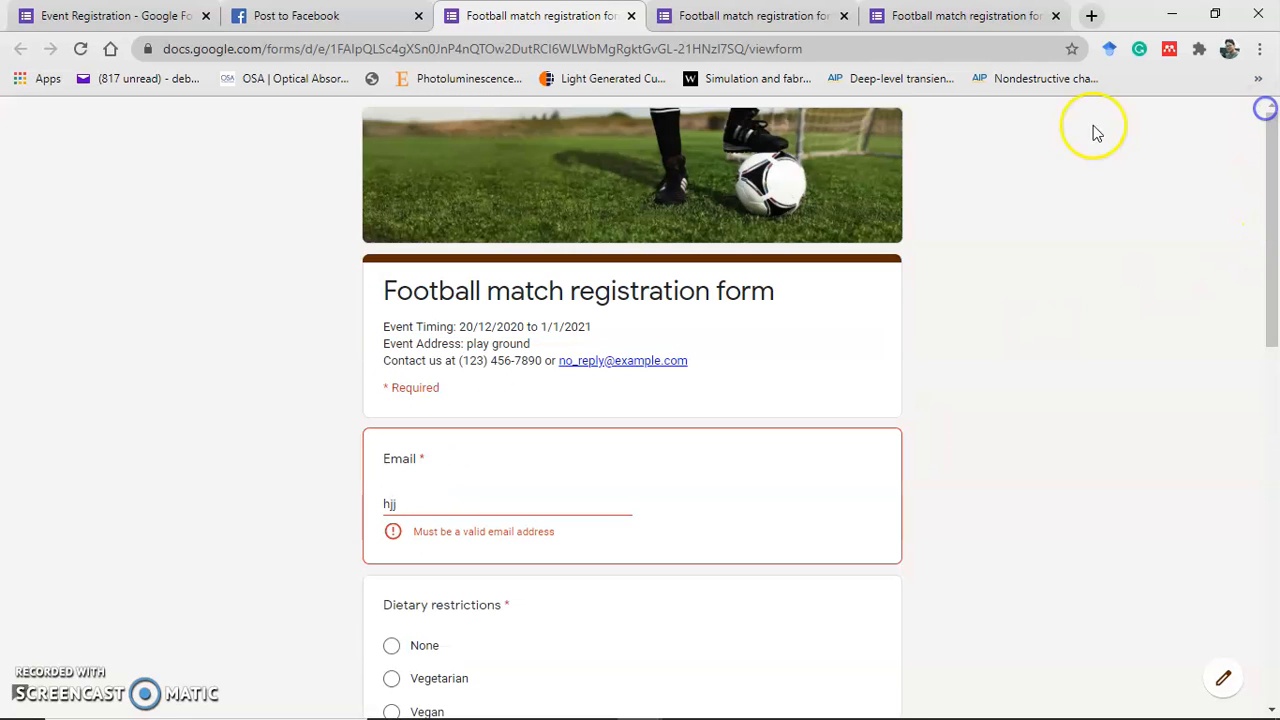
left_click(632, 17)
left_click(733, 156)
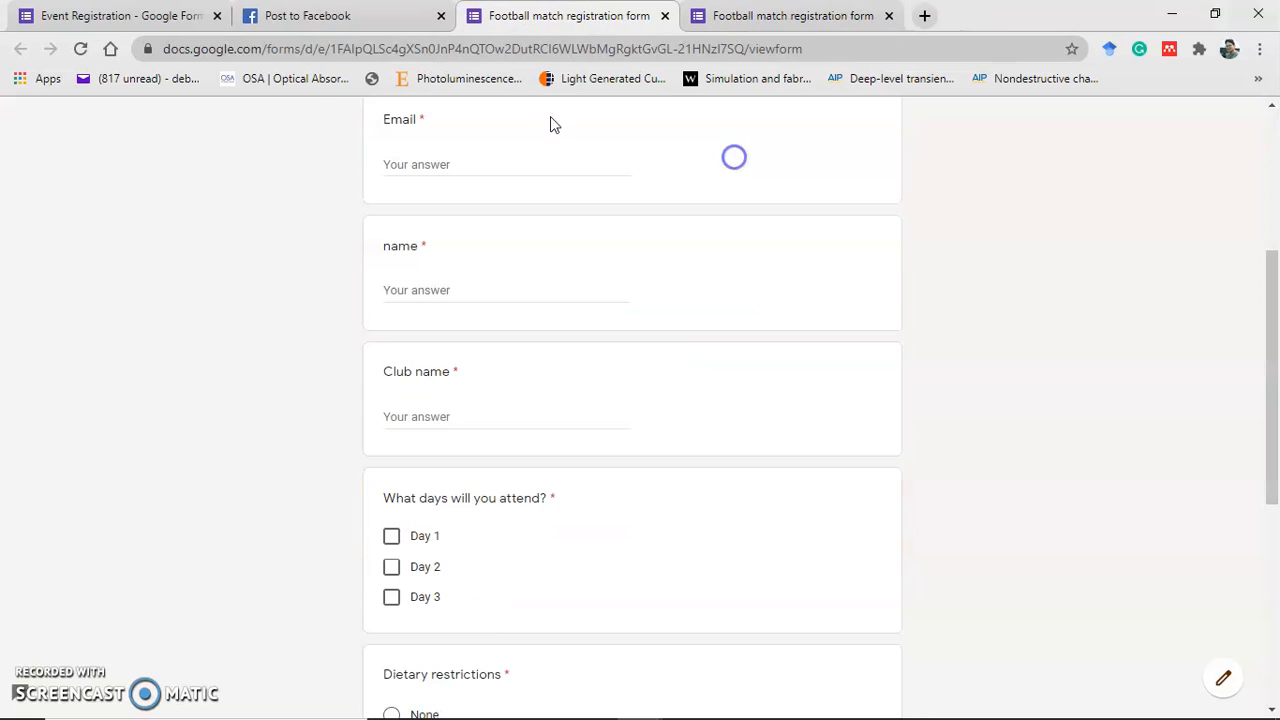
Return to the editor, close the sending options, and review the form's General and Presentation settings before saving them
left_click(115, 15)
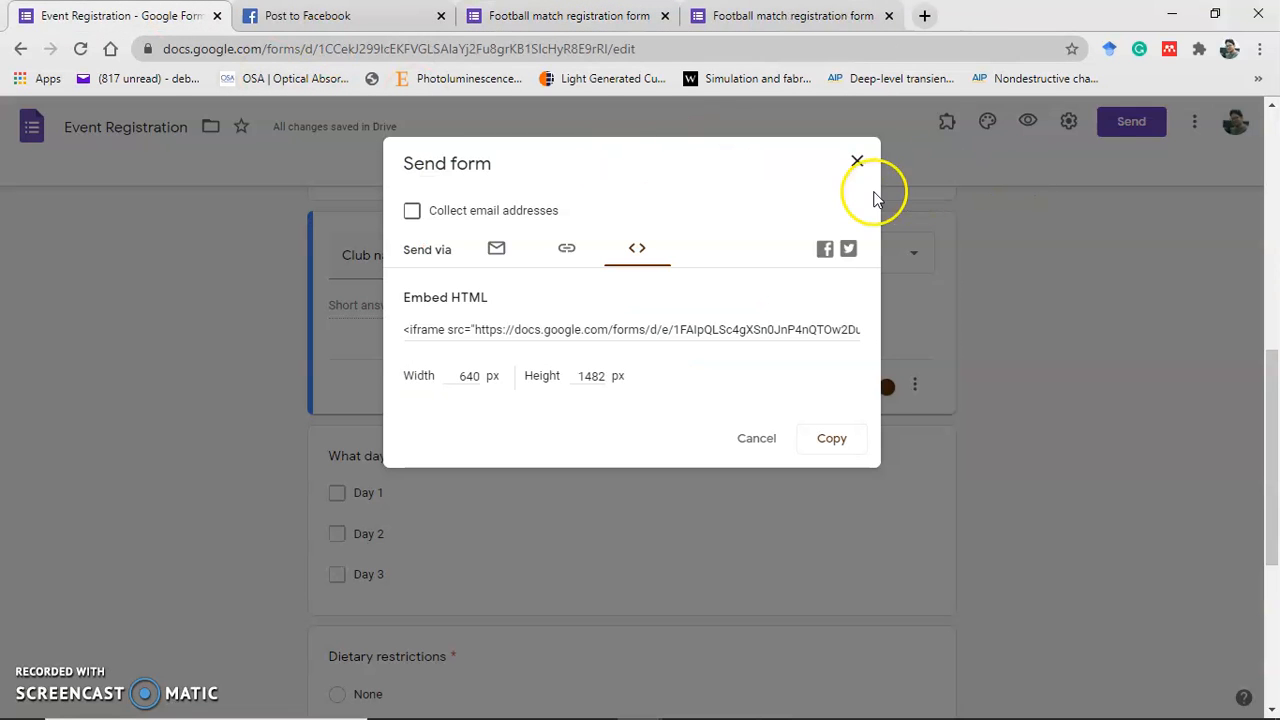
left_click(857, 161)
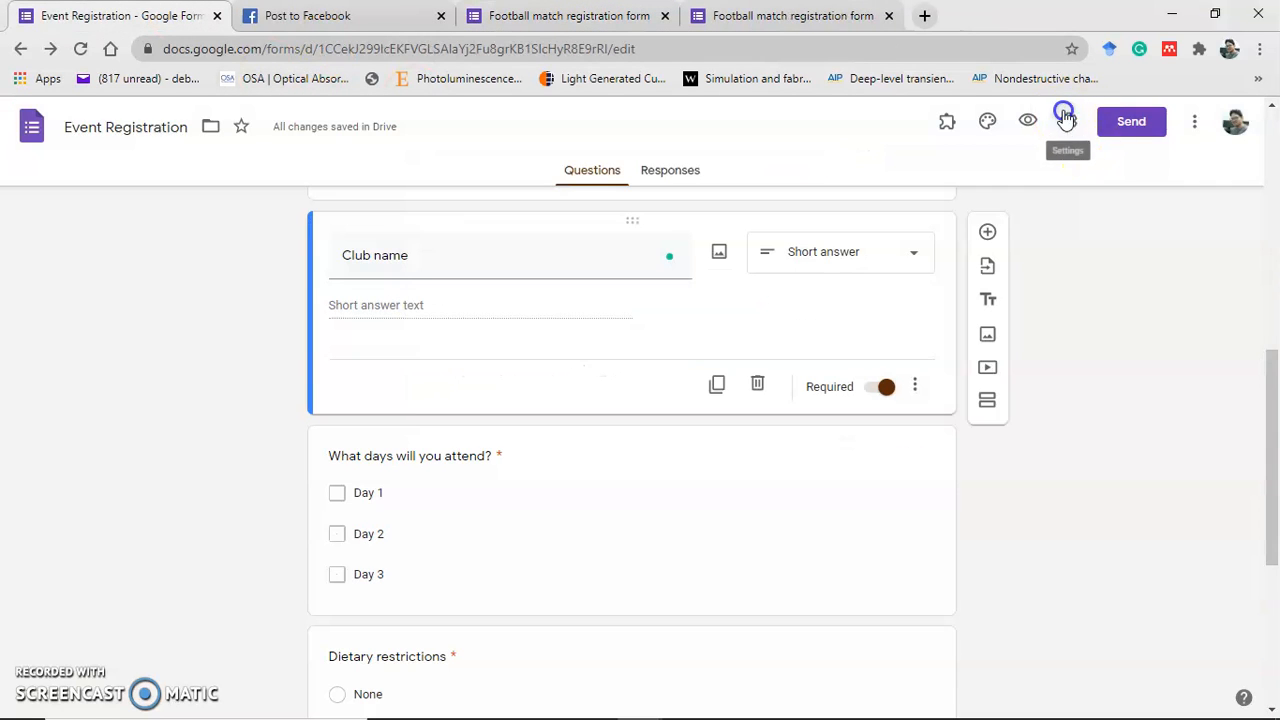
left_click(1066, 119)
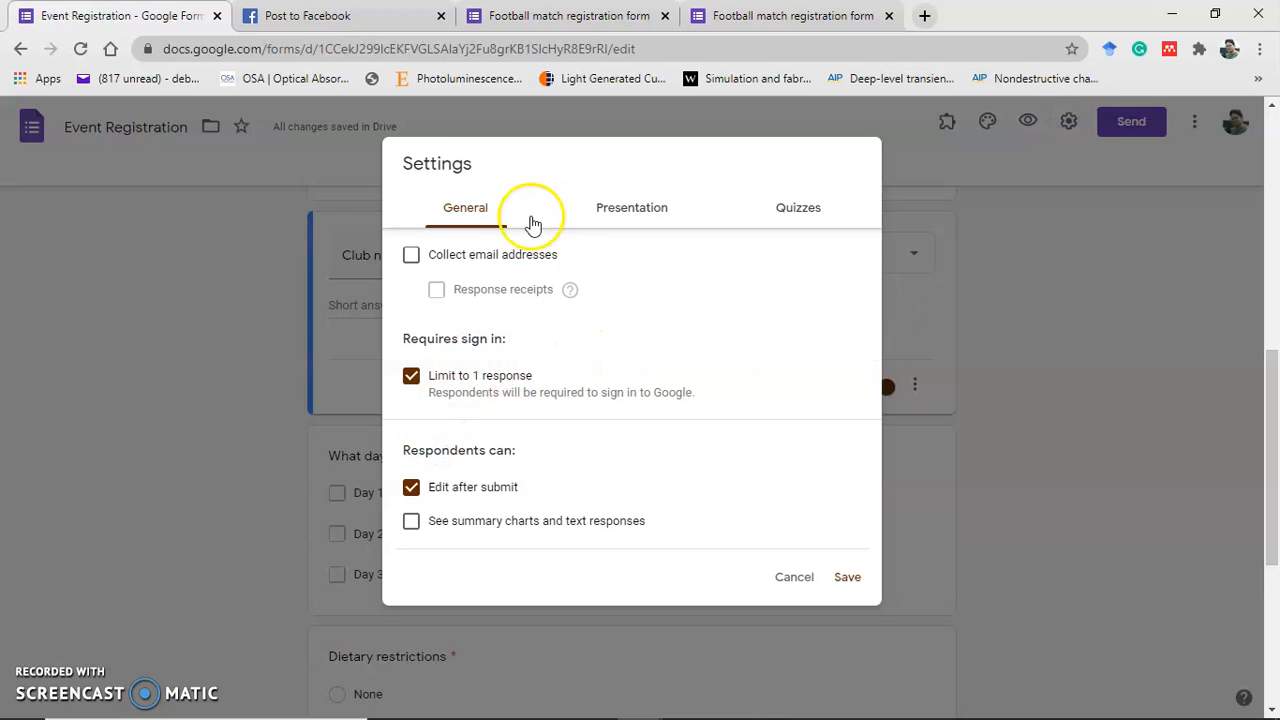
left_click(620, 207)
left_click(470, 222)
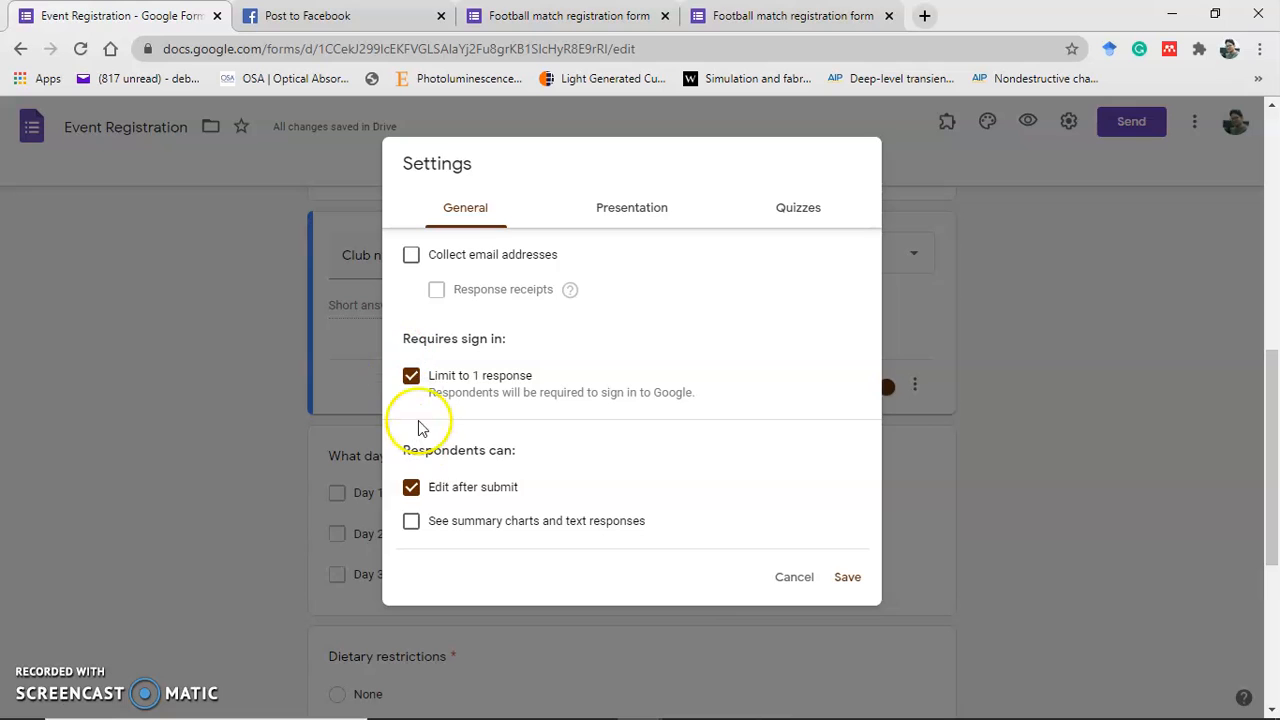
left_click(848, 578)
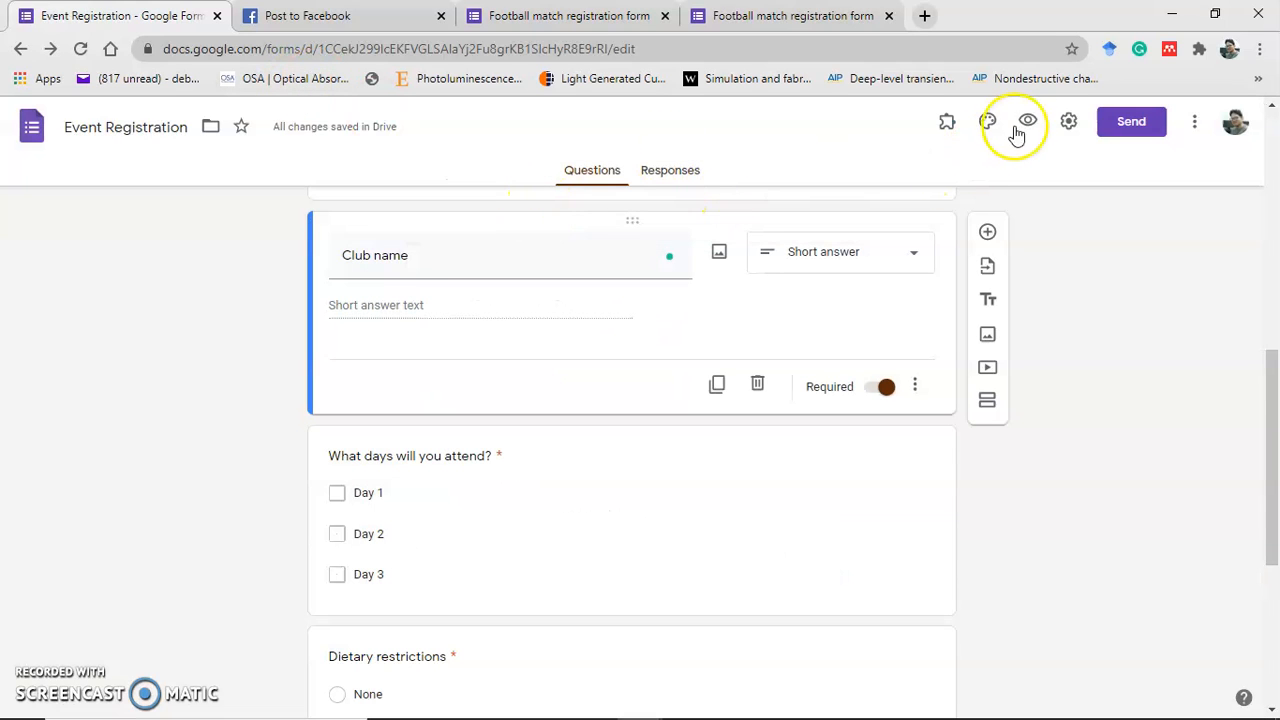
Preview the form, enter jjkk for the name question and select Option 1 in the untitled question
left_click(1026, 122)
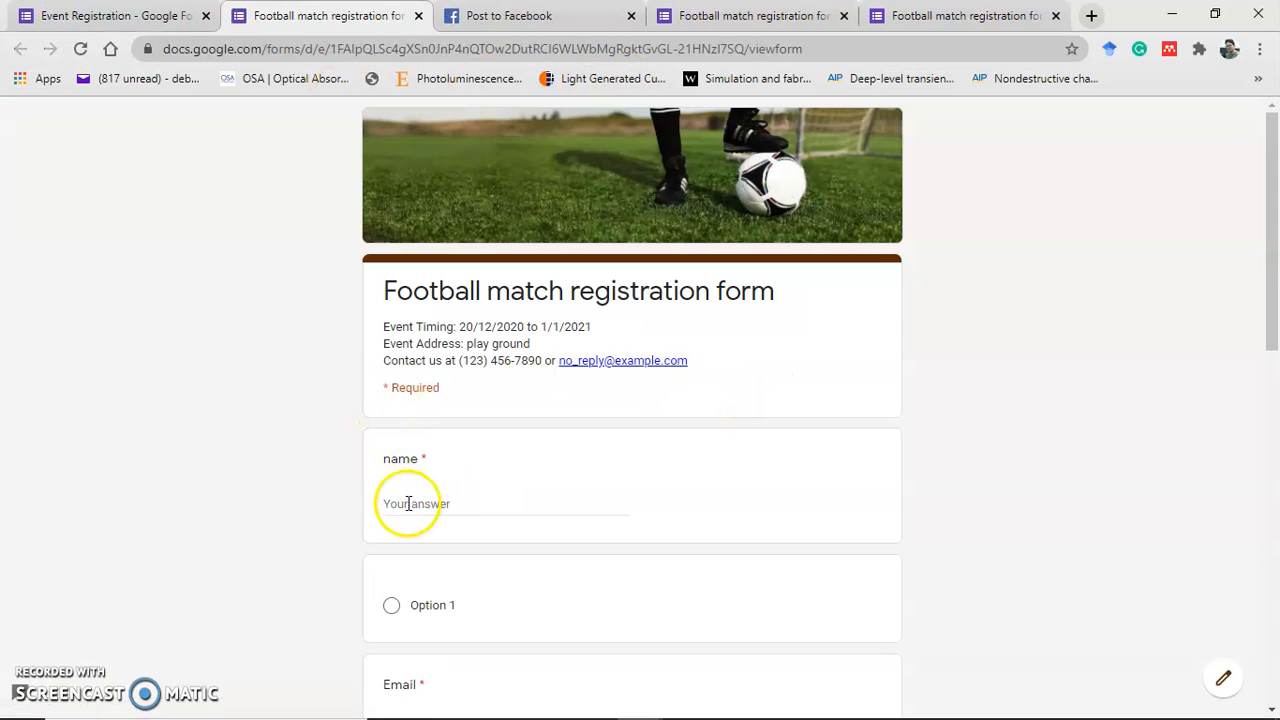
left_click(408, 503)
type("jjkk")
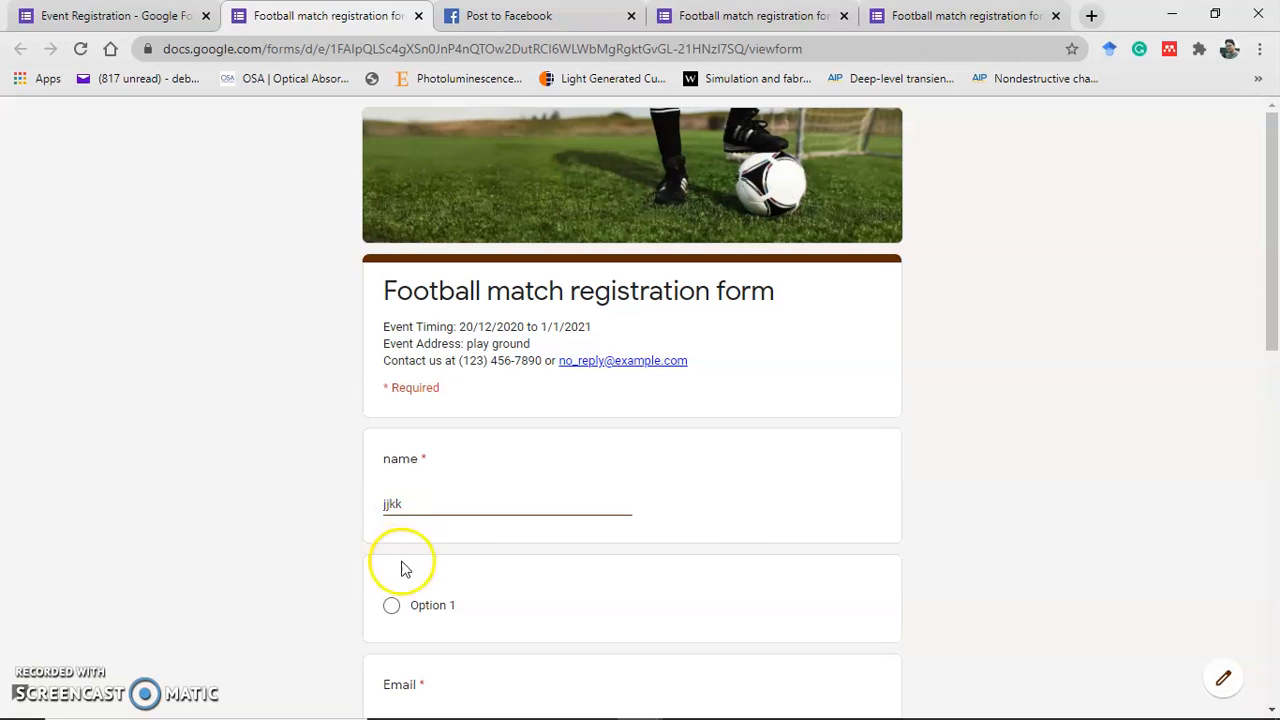
left_click(391, 605)
Enter the test answers ghhj for Email and hjjj for Club name in the form preview
left_click_drag(1262, 223, 1265, 309)
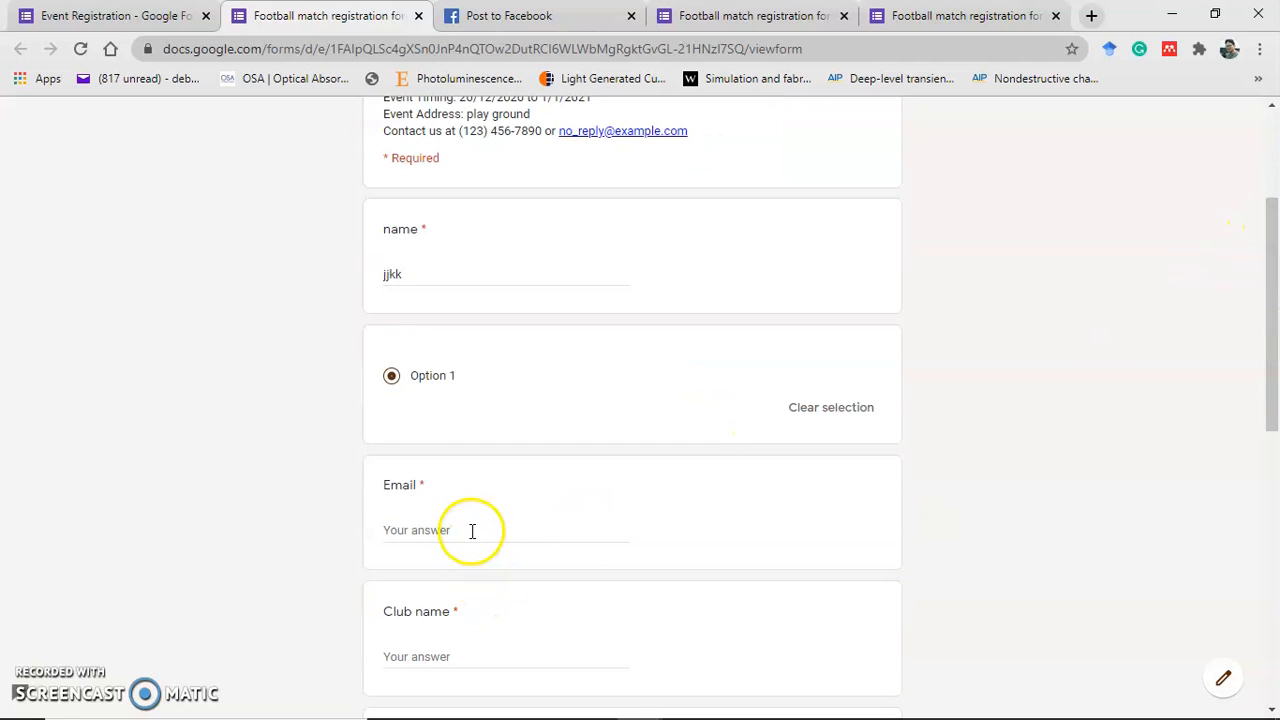
type("ghhj")
left_click(434, 655)
type("hjjj")
Answer Yes to the payment statement, None for dietary restrictions and Day 1 for attendance, and try to submit the form
left_click_drag(1272, 242, 1275, 362)
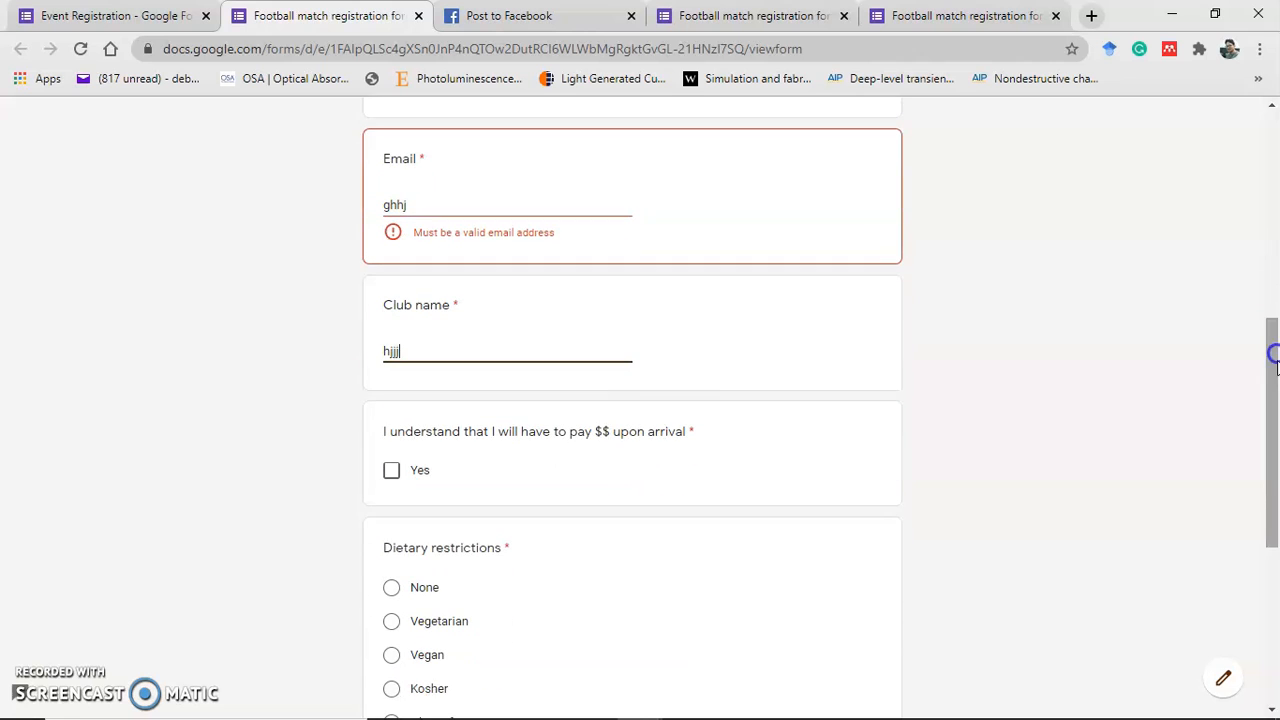
left_click(391, 470)
left_click(391, 587)
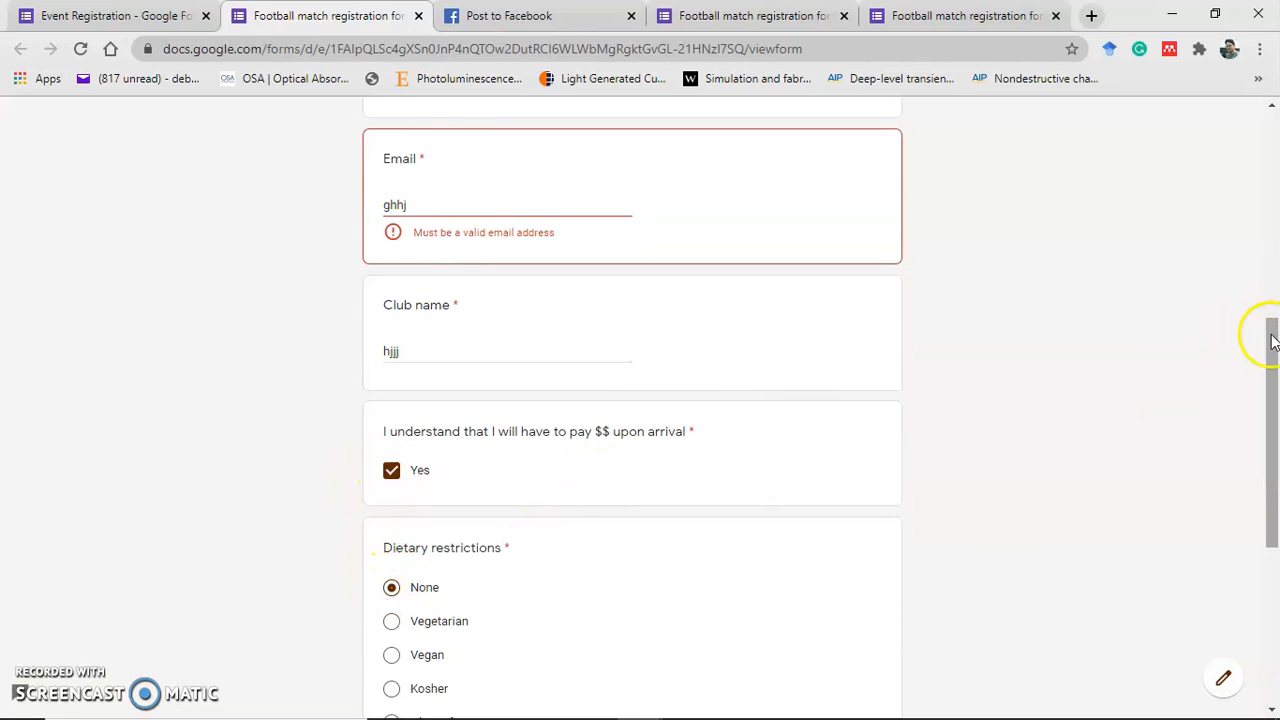
left_click_drag(1273, 340, 1271, 457)
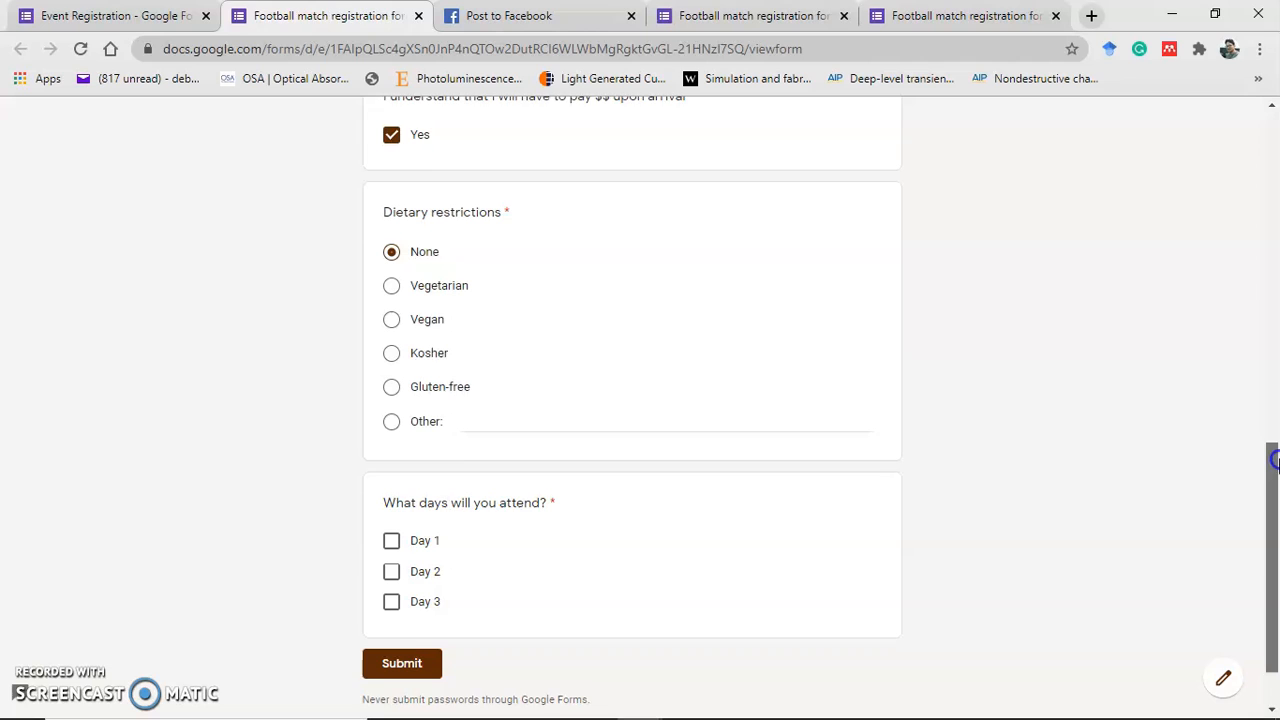
left_click(391, 539)
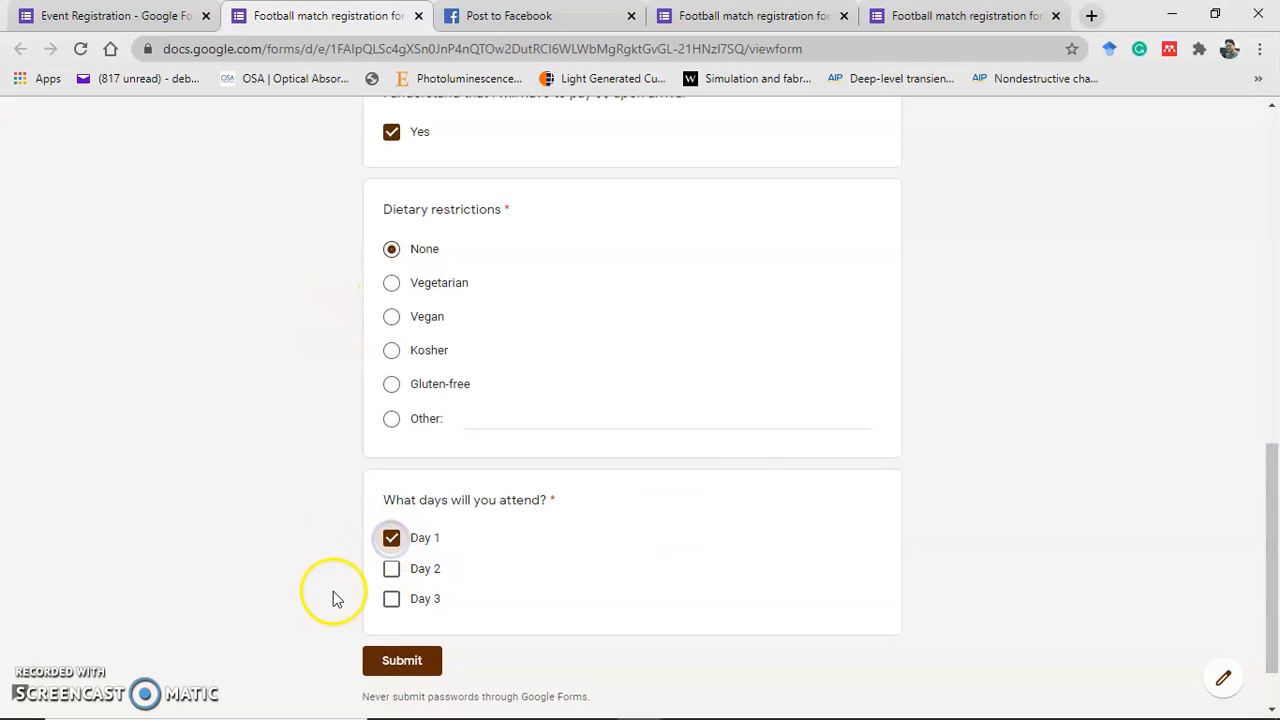
left_click(398, 678)
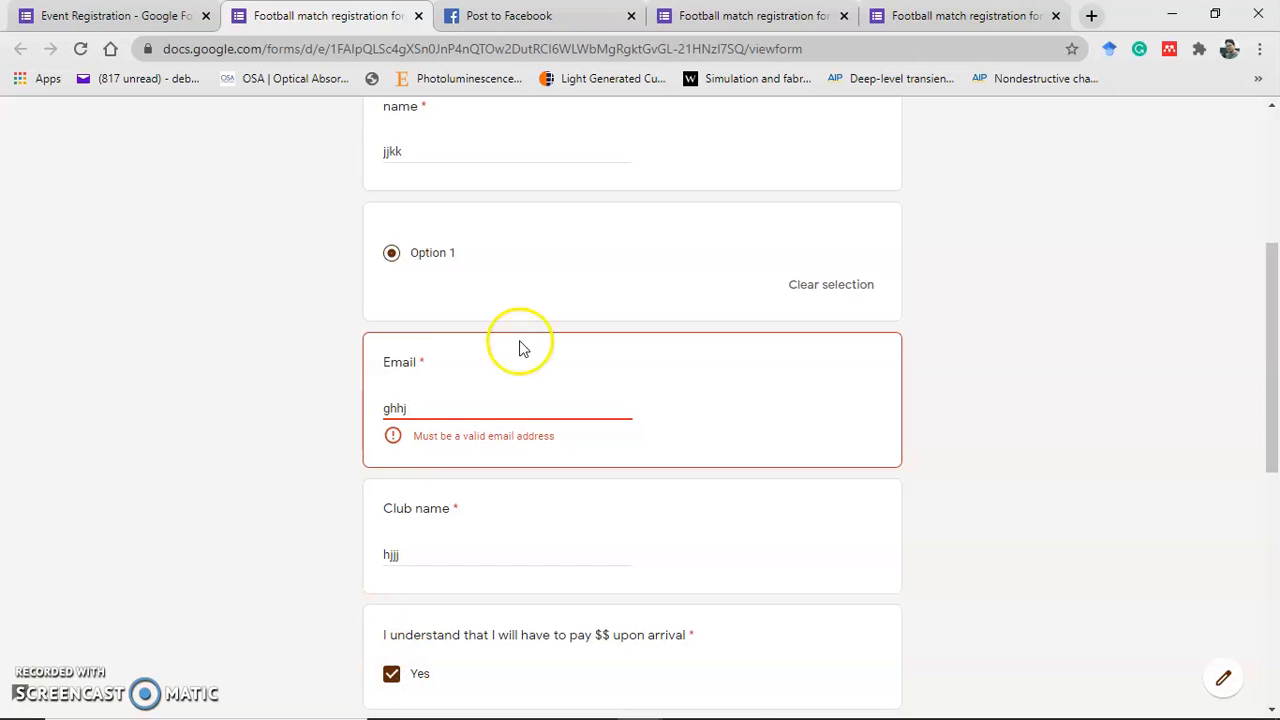
Clear the invalid Email answer and go to the end of the form for submission
left_click(449, 407)
key("BackSpace")
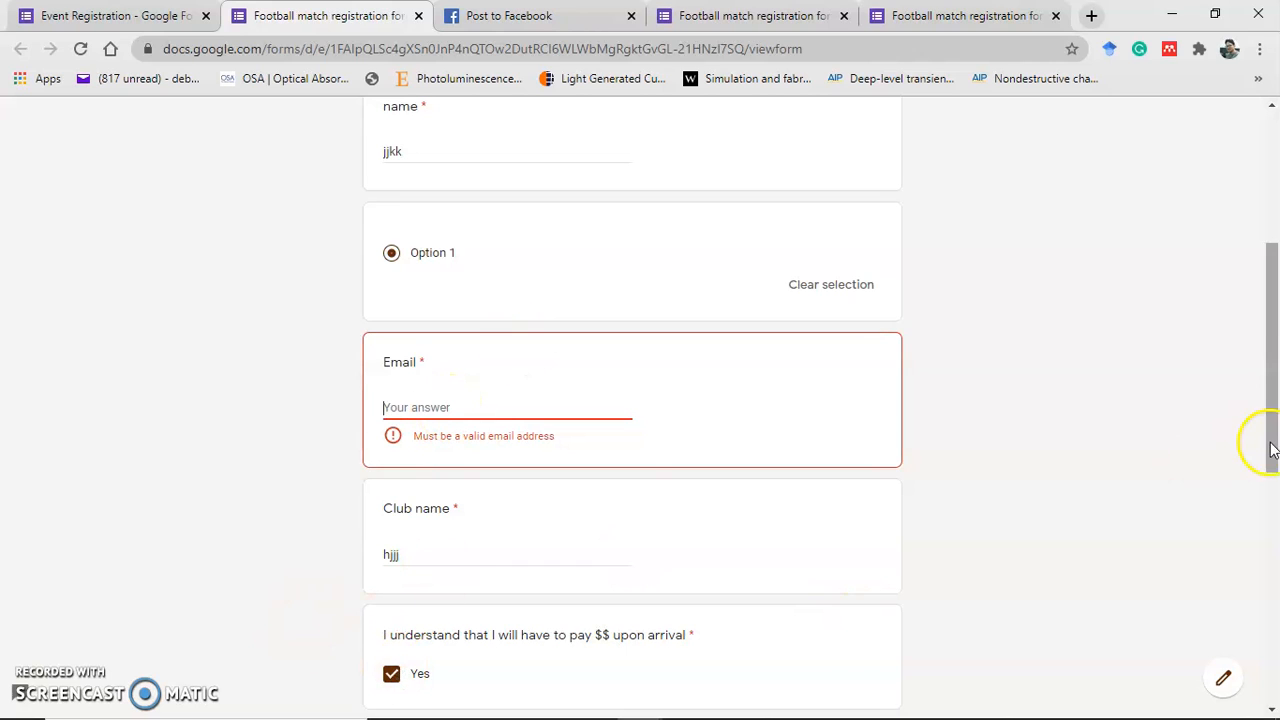
left_click_drag(1276, 383, 1274, 474)
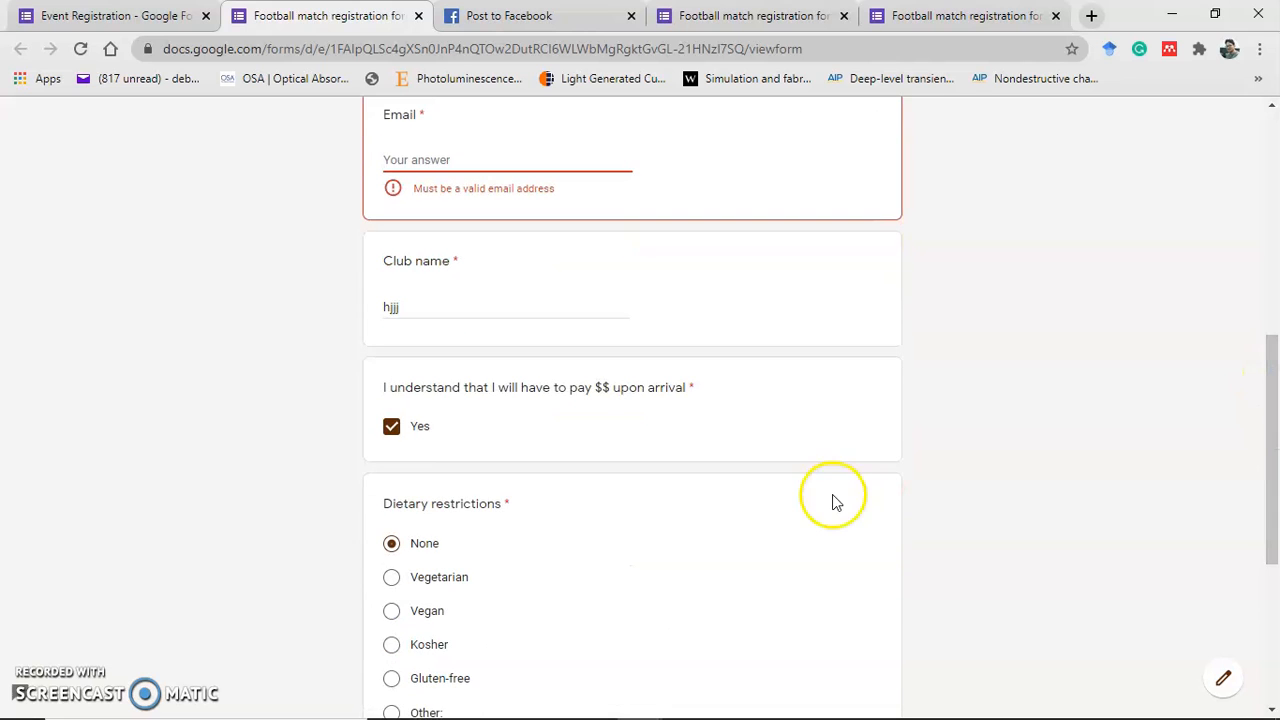
left_click_drag(1268, 349, 1268, 491)
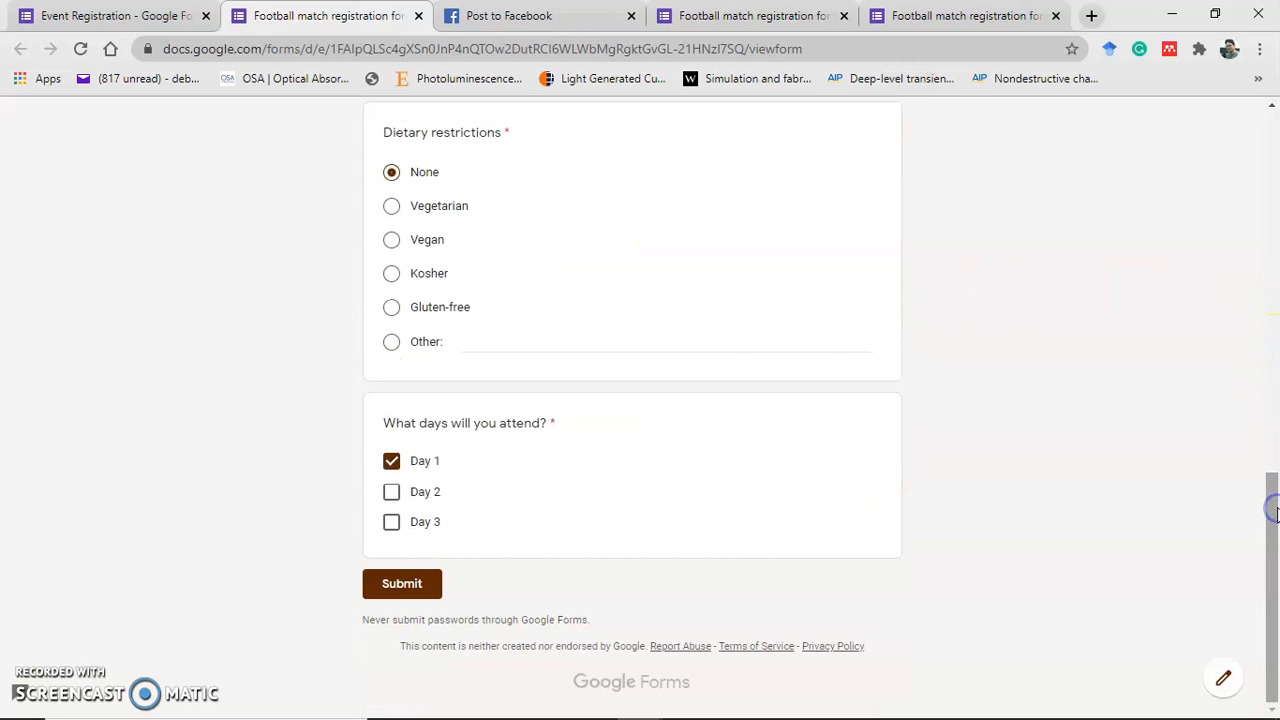